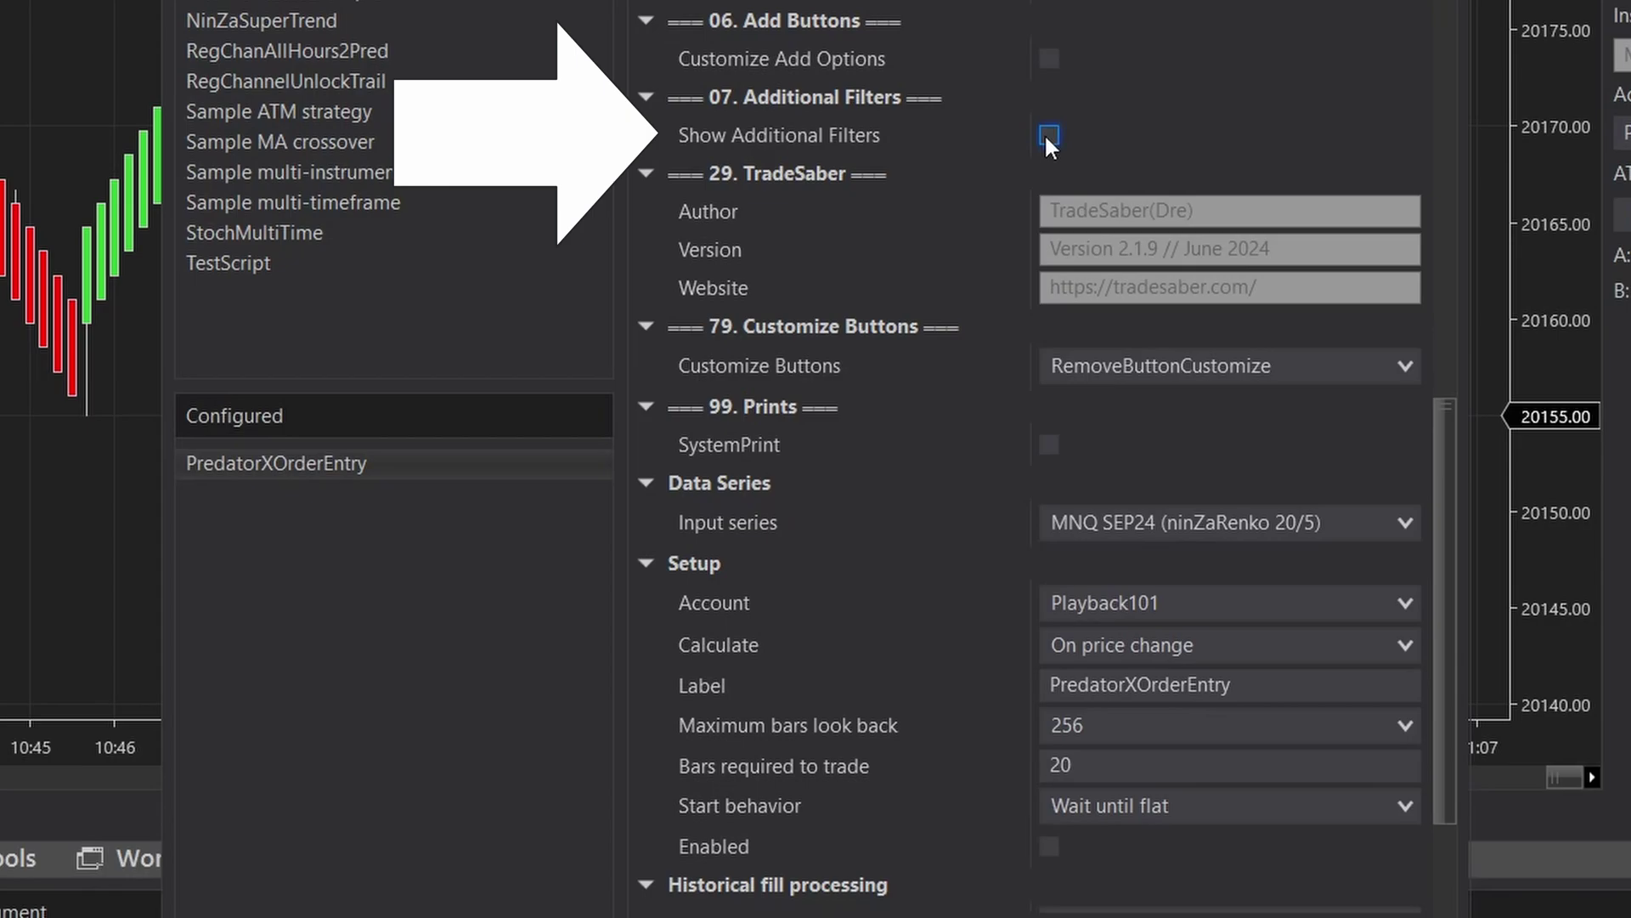
- Show the additional filters for the PredatorXOrderEntry strategy and enable Trades Per Direction
{"action": "left_click", "coordinate": [1048, 136]}
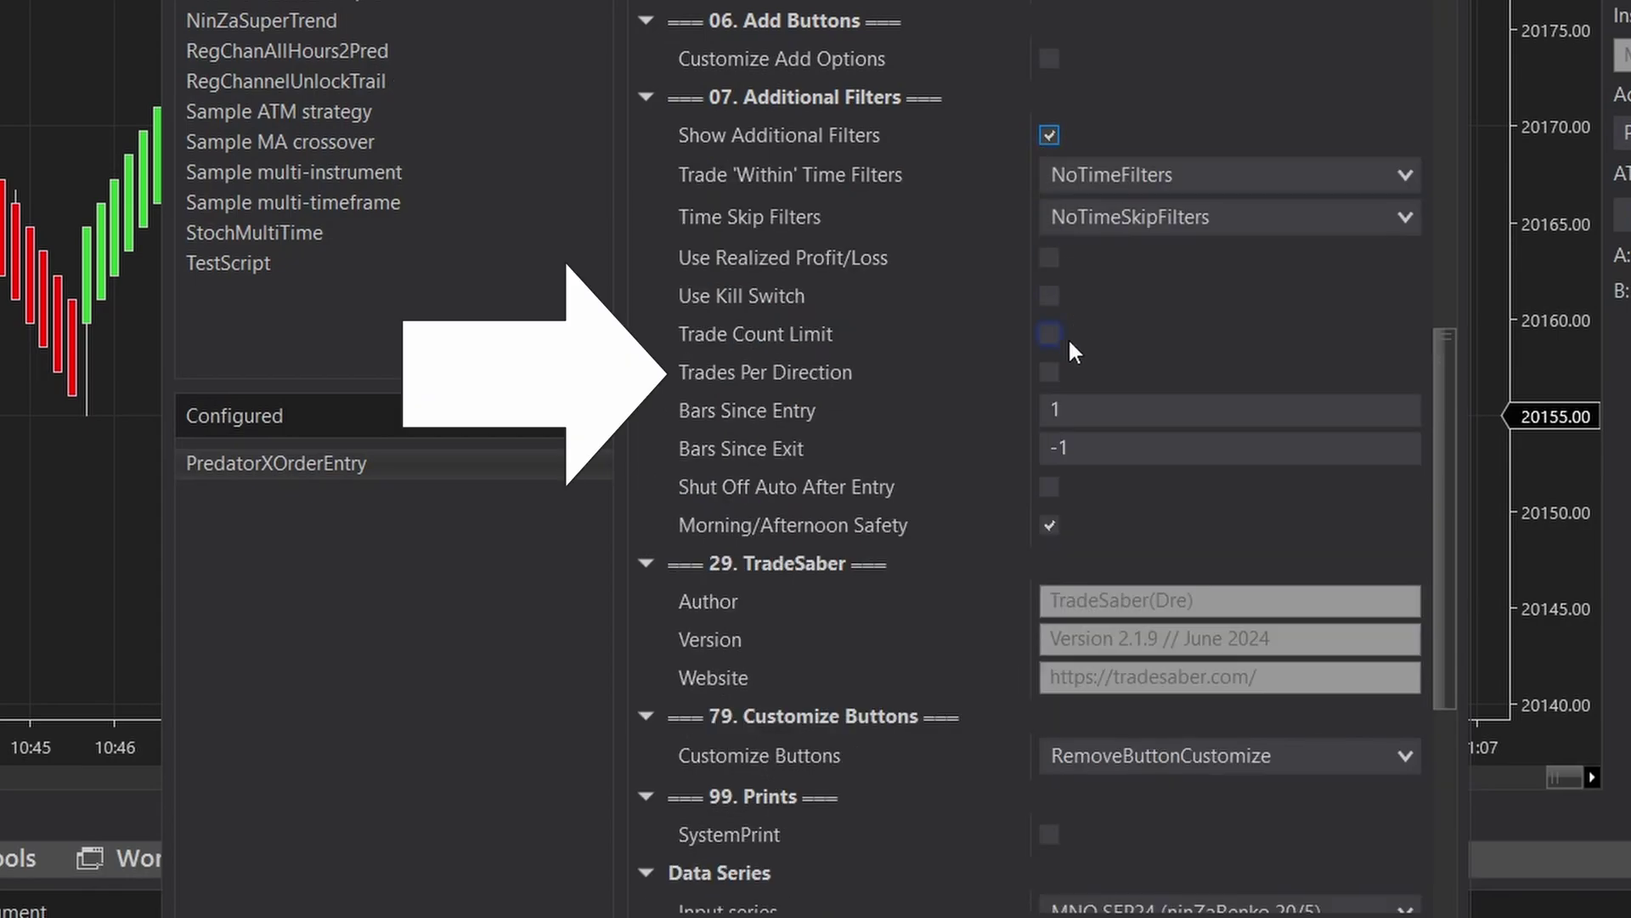
{"action": "left_click", "coordinate": [1050, 373]}
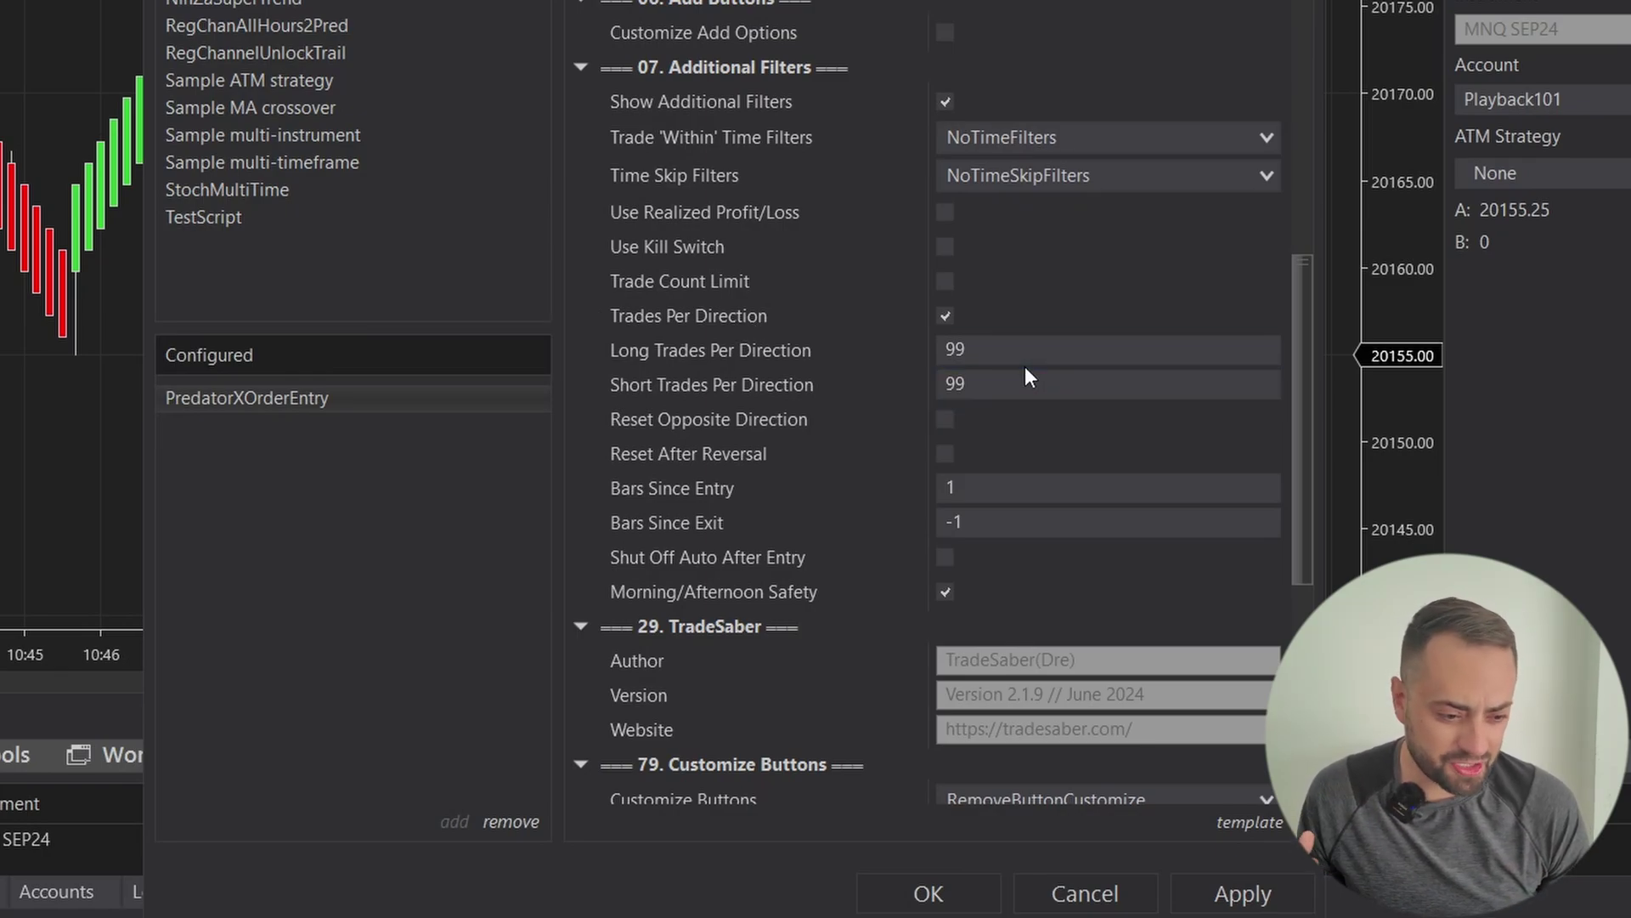
{"action": "mouse_move", "coordinate": [624, 359]}
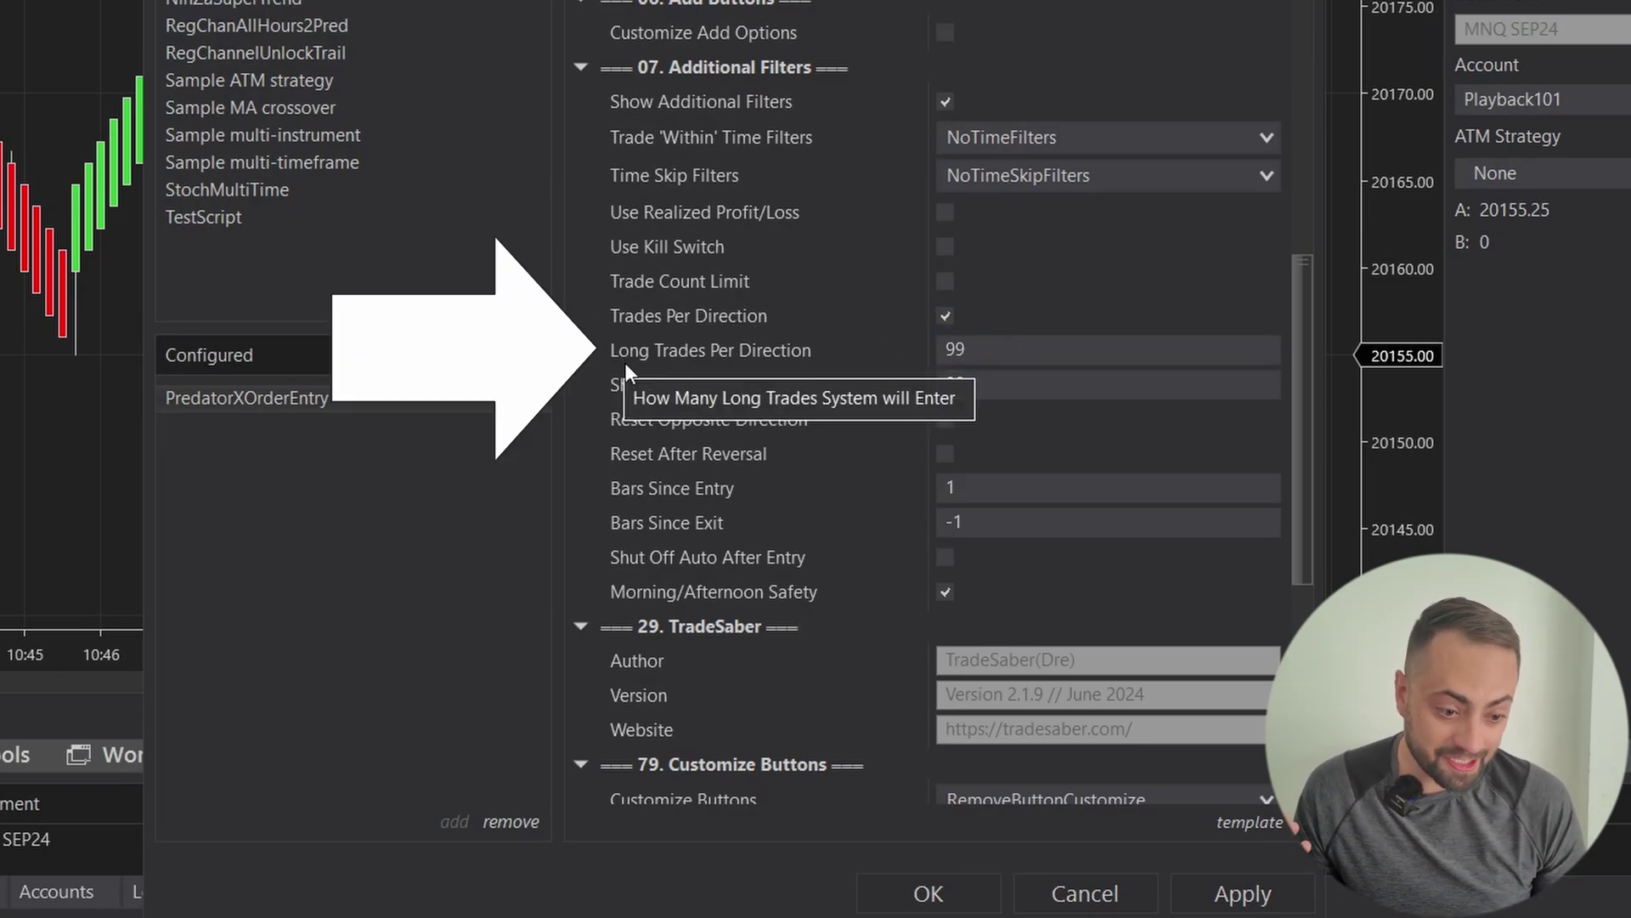
{"action": "left_click", "coordinate": [985, 351]}
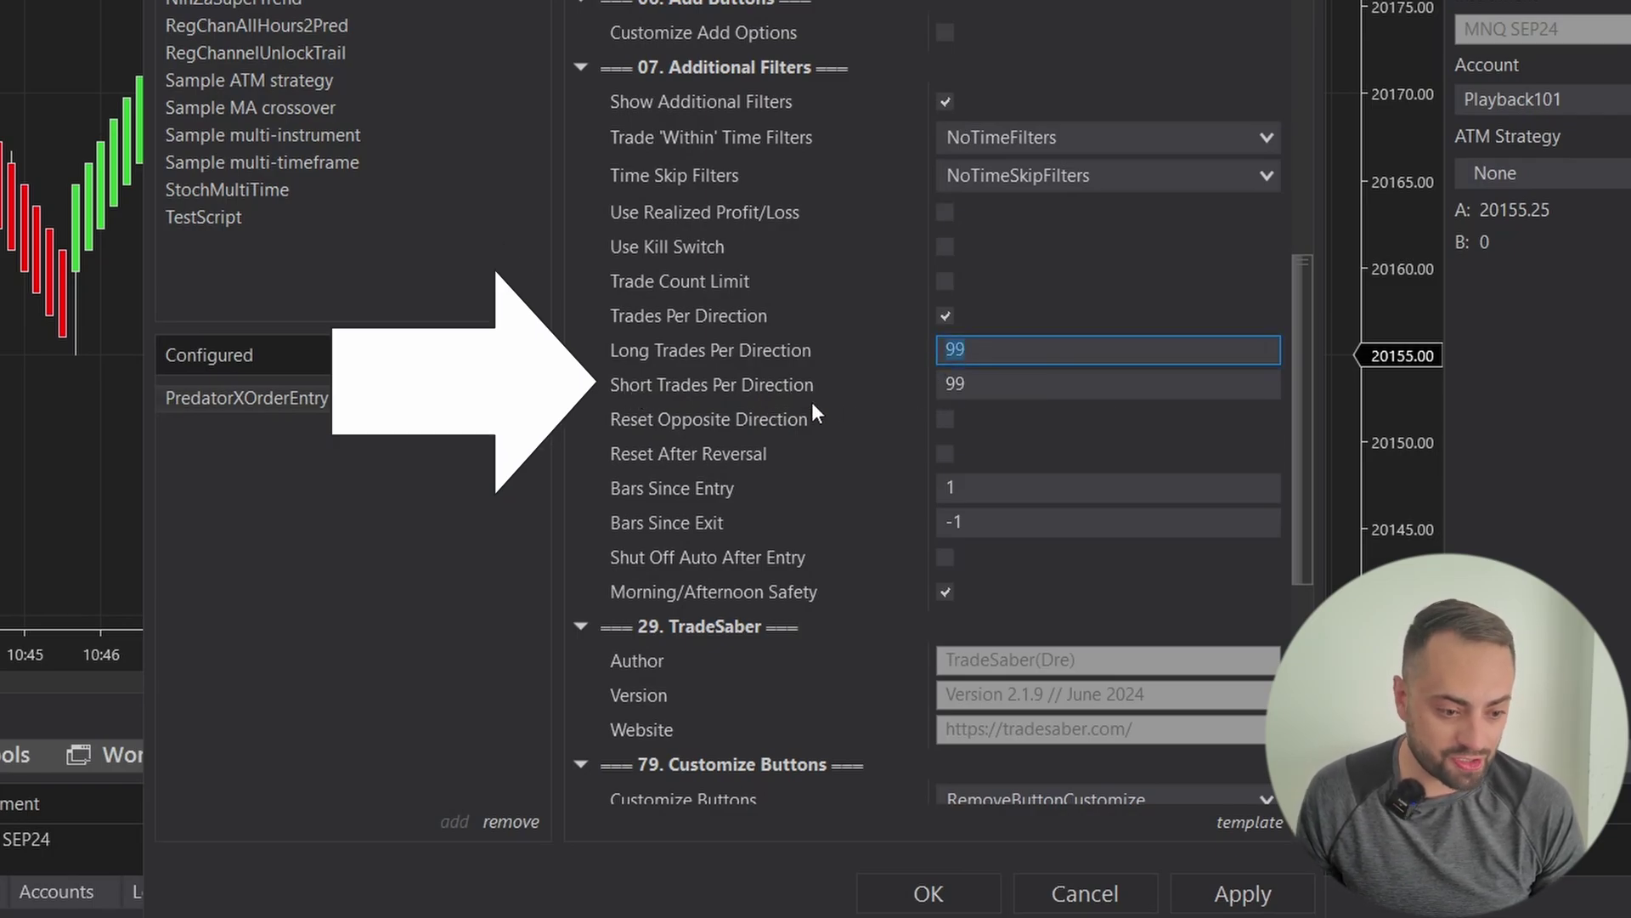
{"action": "left_click", "coordinate": [884, 364]}
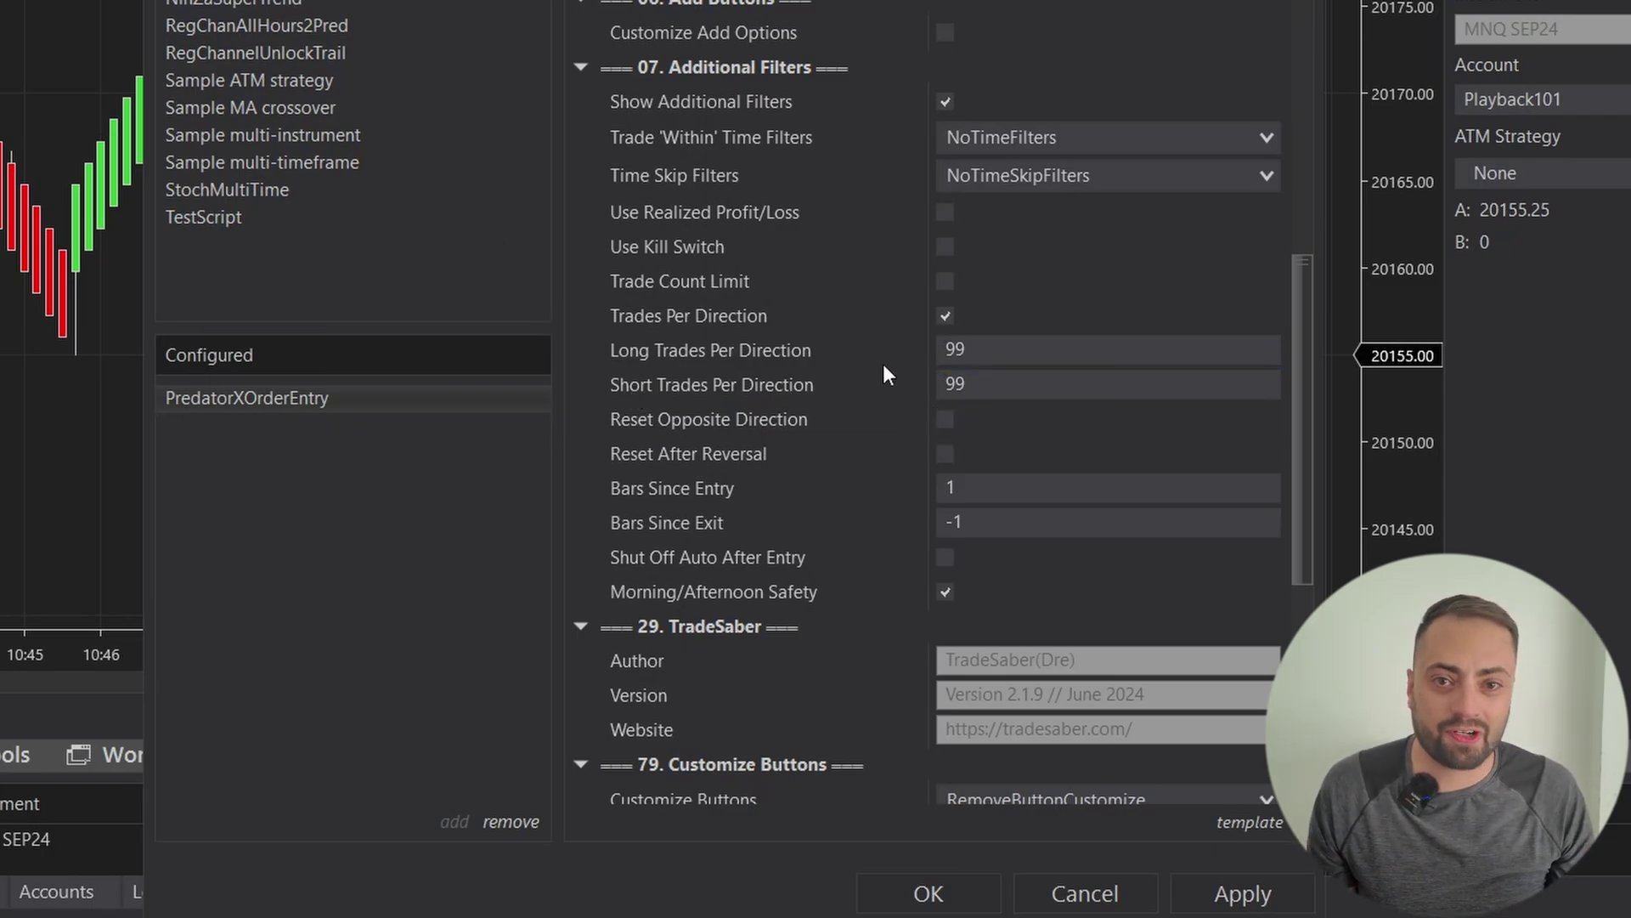
- Set both Long Trades Per Direction and Short Trades Per Direction to 2
{"action": "left_click", "coordinate": [956, 357]}
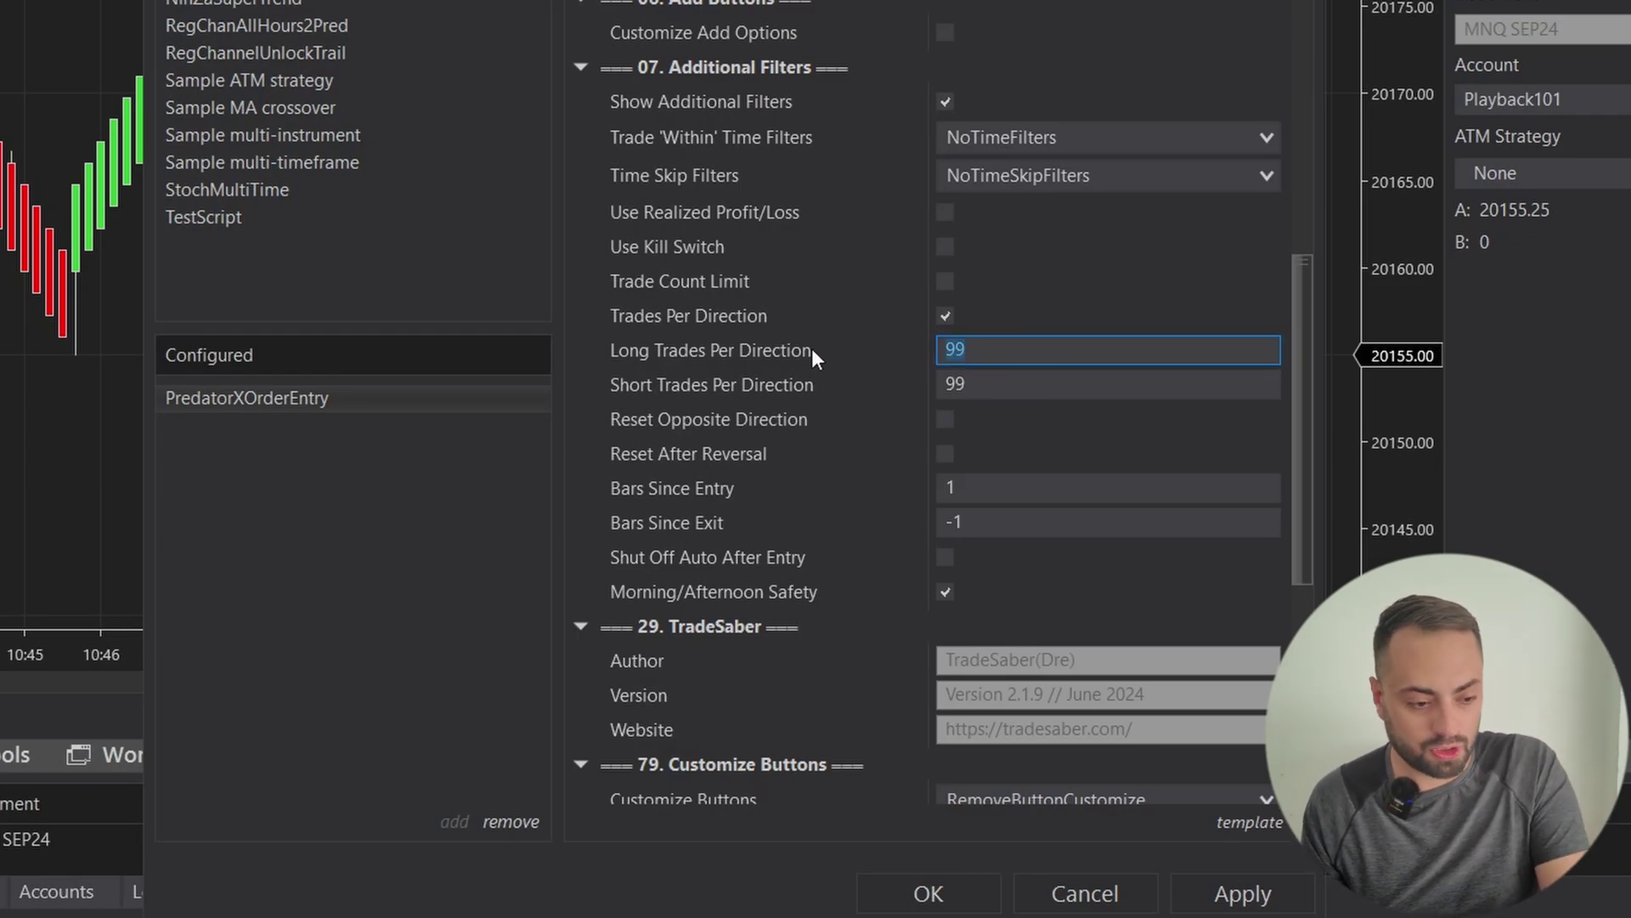
{"action": "type", "text": "2"}
{"action": "left_click", "coordinate": [1041, 384]}
{"action": "type", "text": "2"}
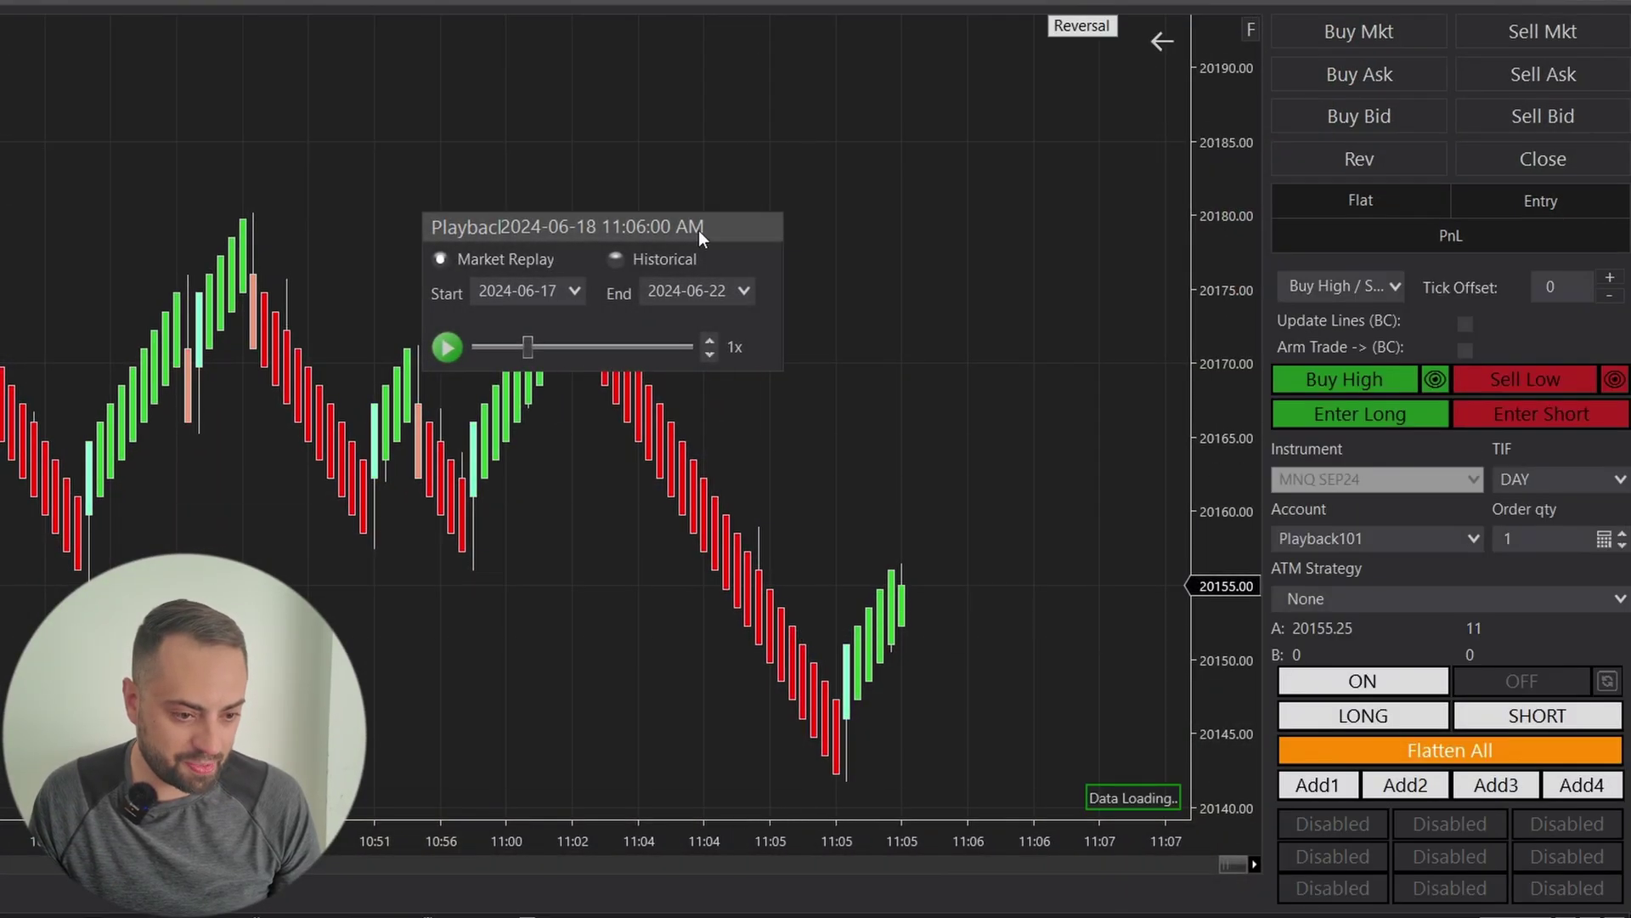
- Move the Playback window clear of the recent bars and run the market replay, raising its speed in stages to 500x
{"action": "left_click_drag", "start_coordinate": [670, 226], "coordinate": [432, 37]}
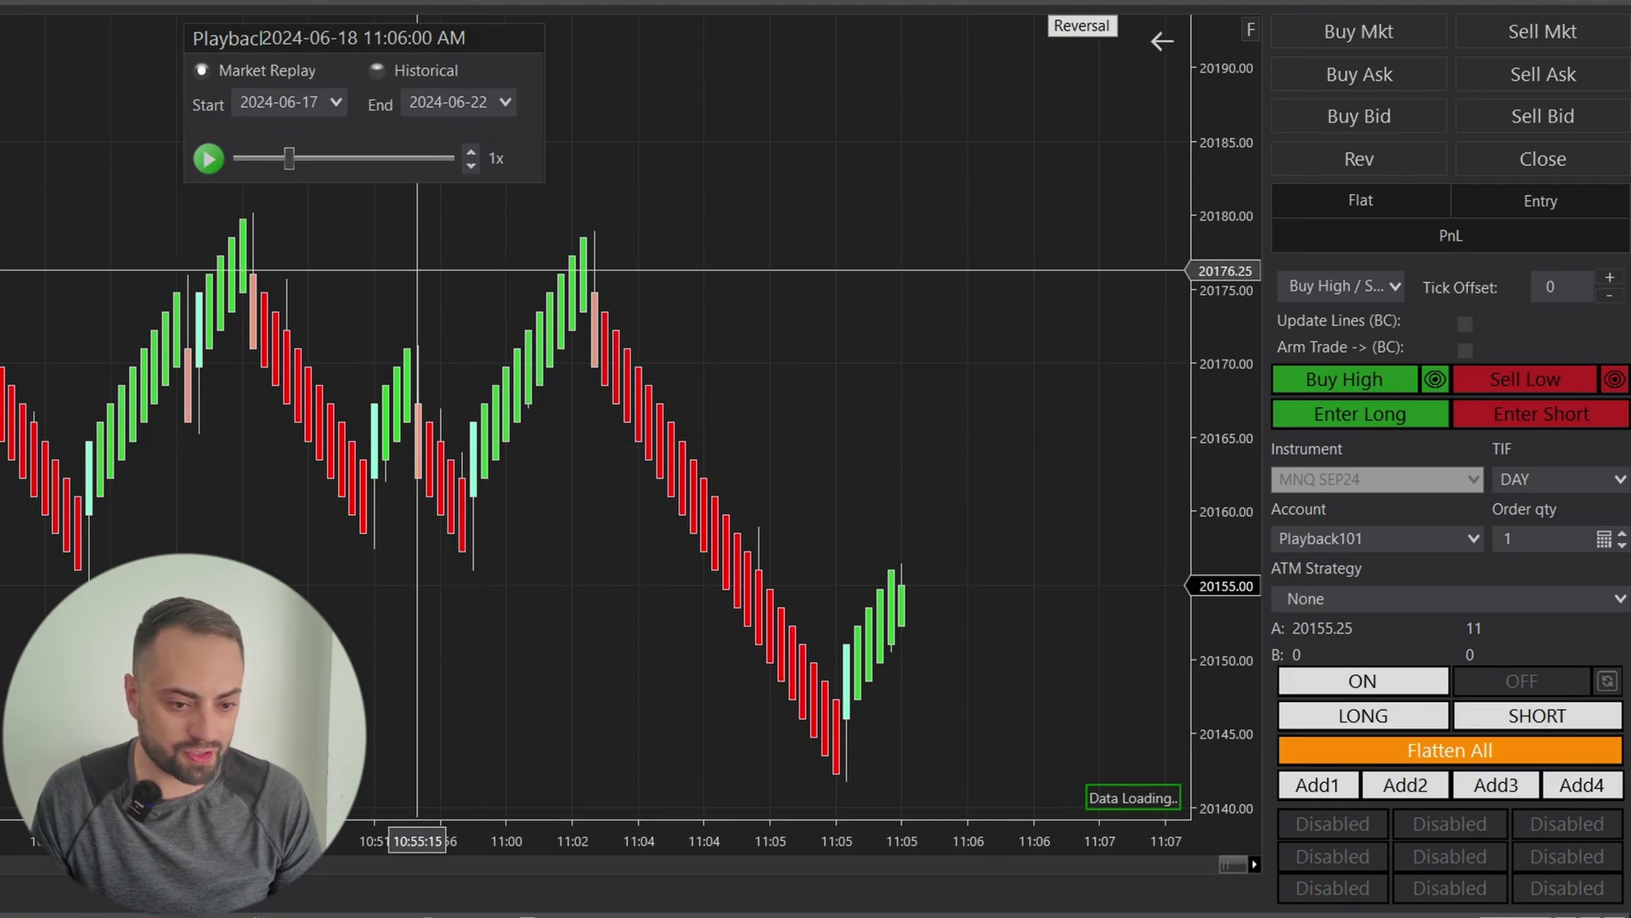
{"action": "left_click", "coordinate": [209, 158]}
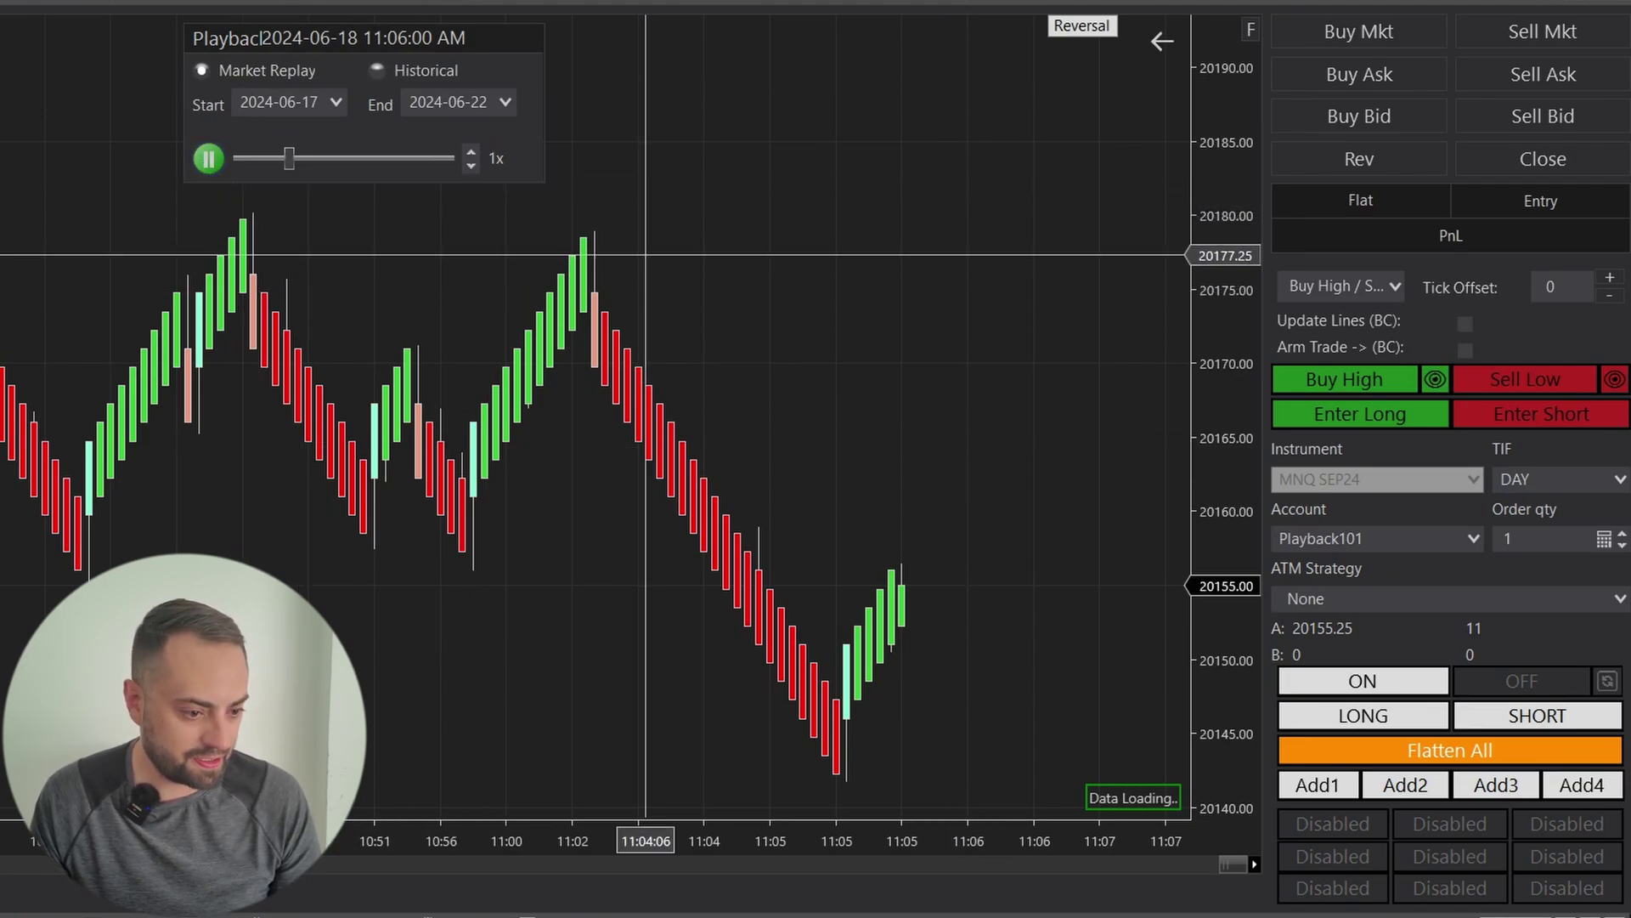
{"action": "left_click", "coordinate": [472, 151]}
{"action": "left_click", "coordinate": [471, 151]}
{"action": "left_click", "coordinate": [471, 151]}
{"action": "left_click", "coordinate": [472, 152]}
{"action": "left_click", "coordinate": [471, 151]}
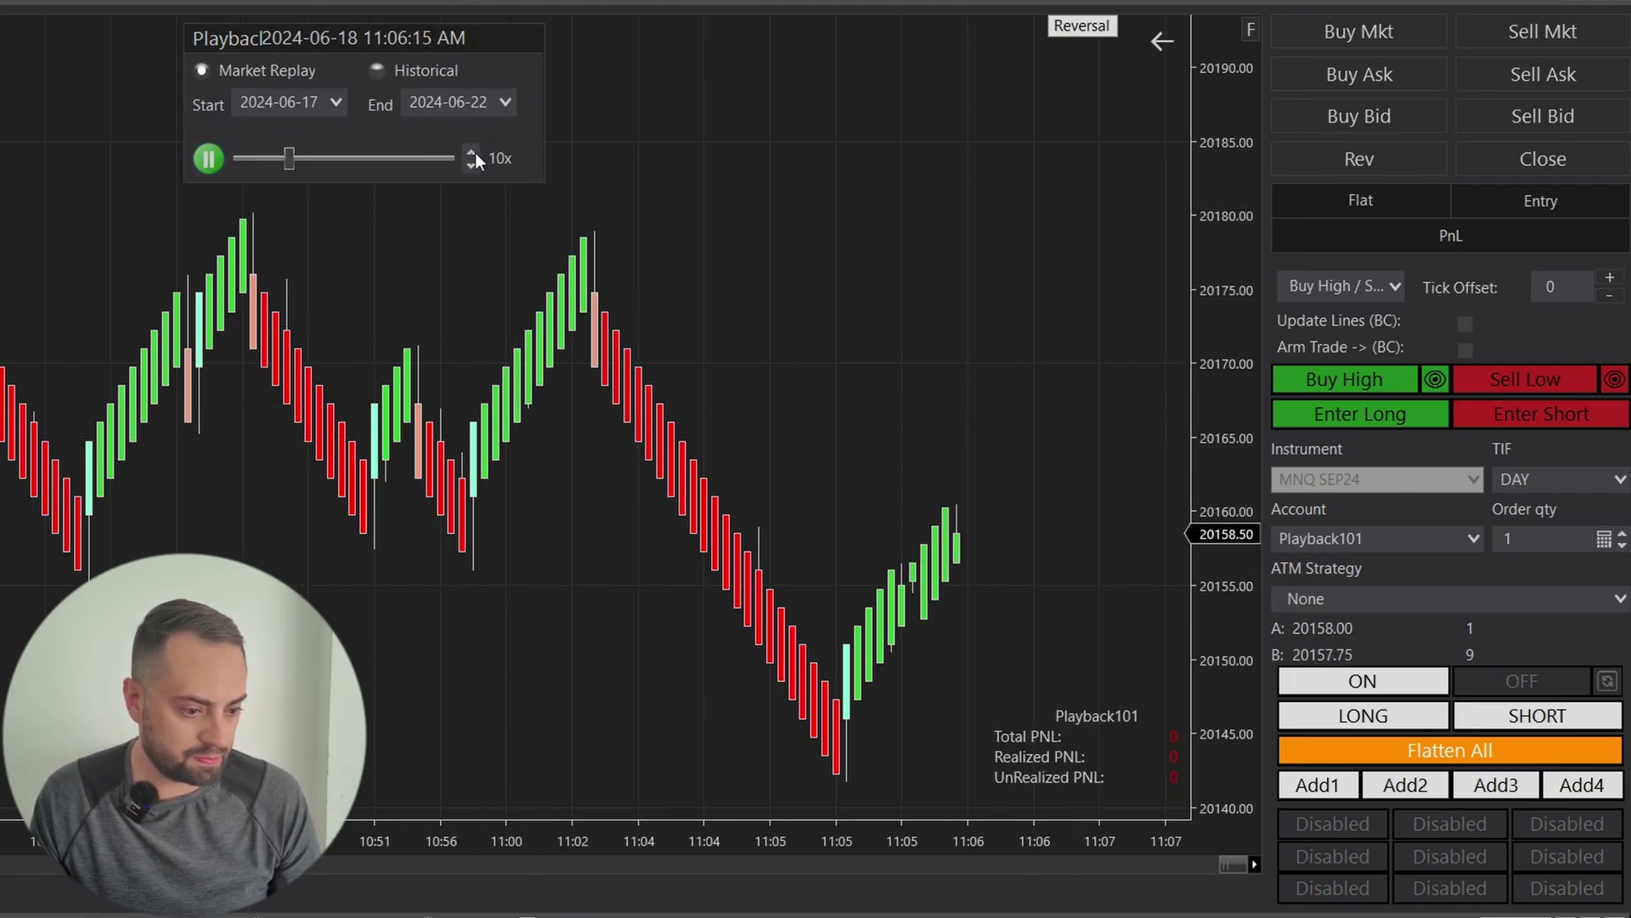
{"action": "left_click", "coordinate": [471, 151]}
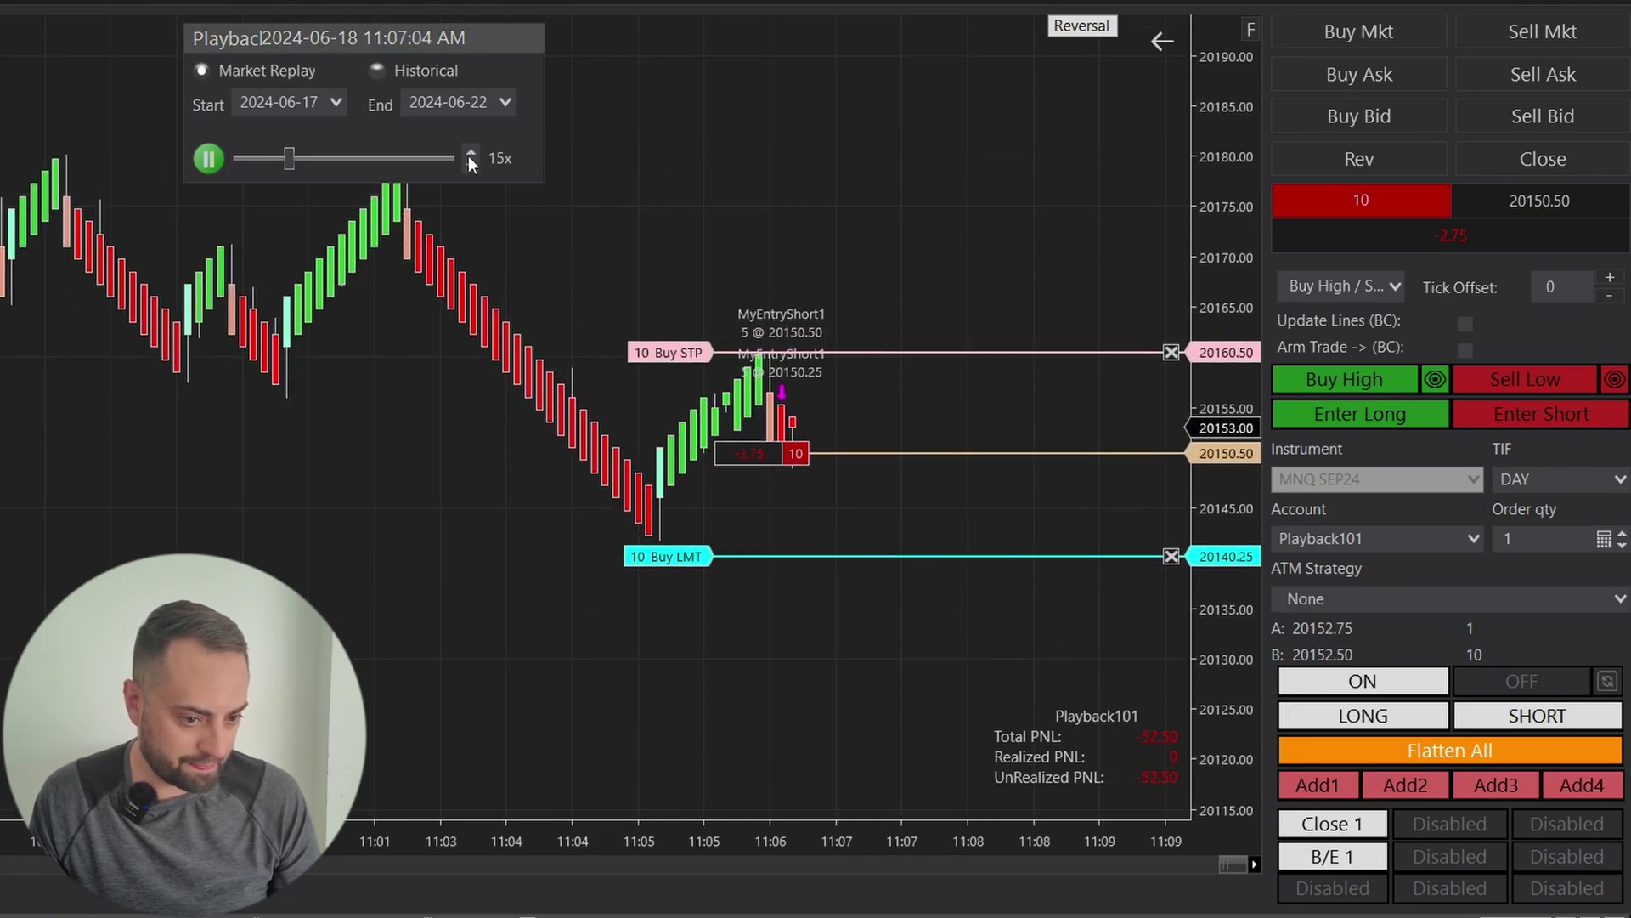
{"action": "left_click", "coordinate": [470, 153]}
{"action": "left_click", "coordinate": [469, 154]}
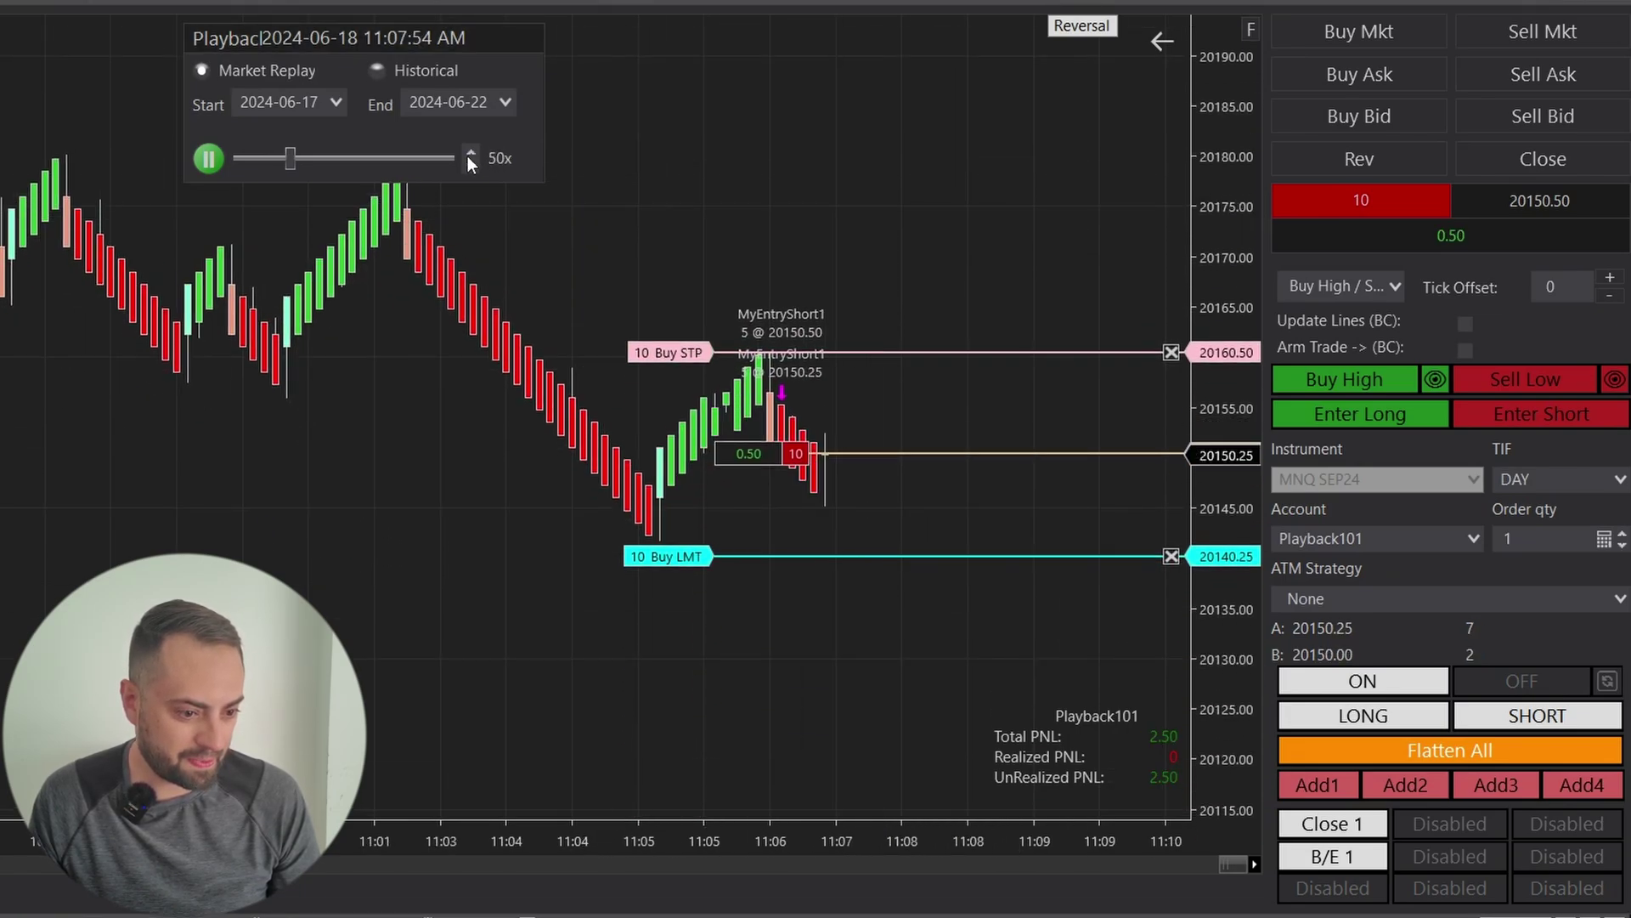
{"action": "left_click", "coordinate": [470, 154]}
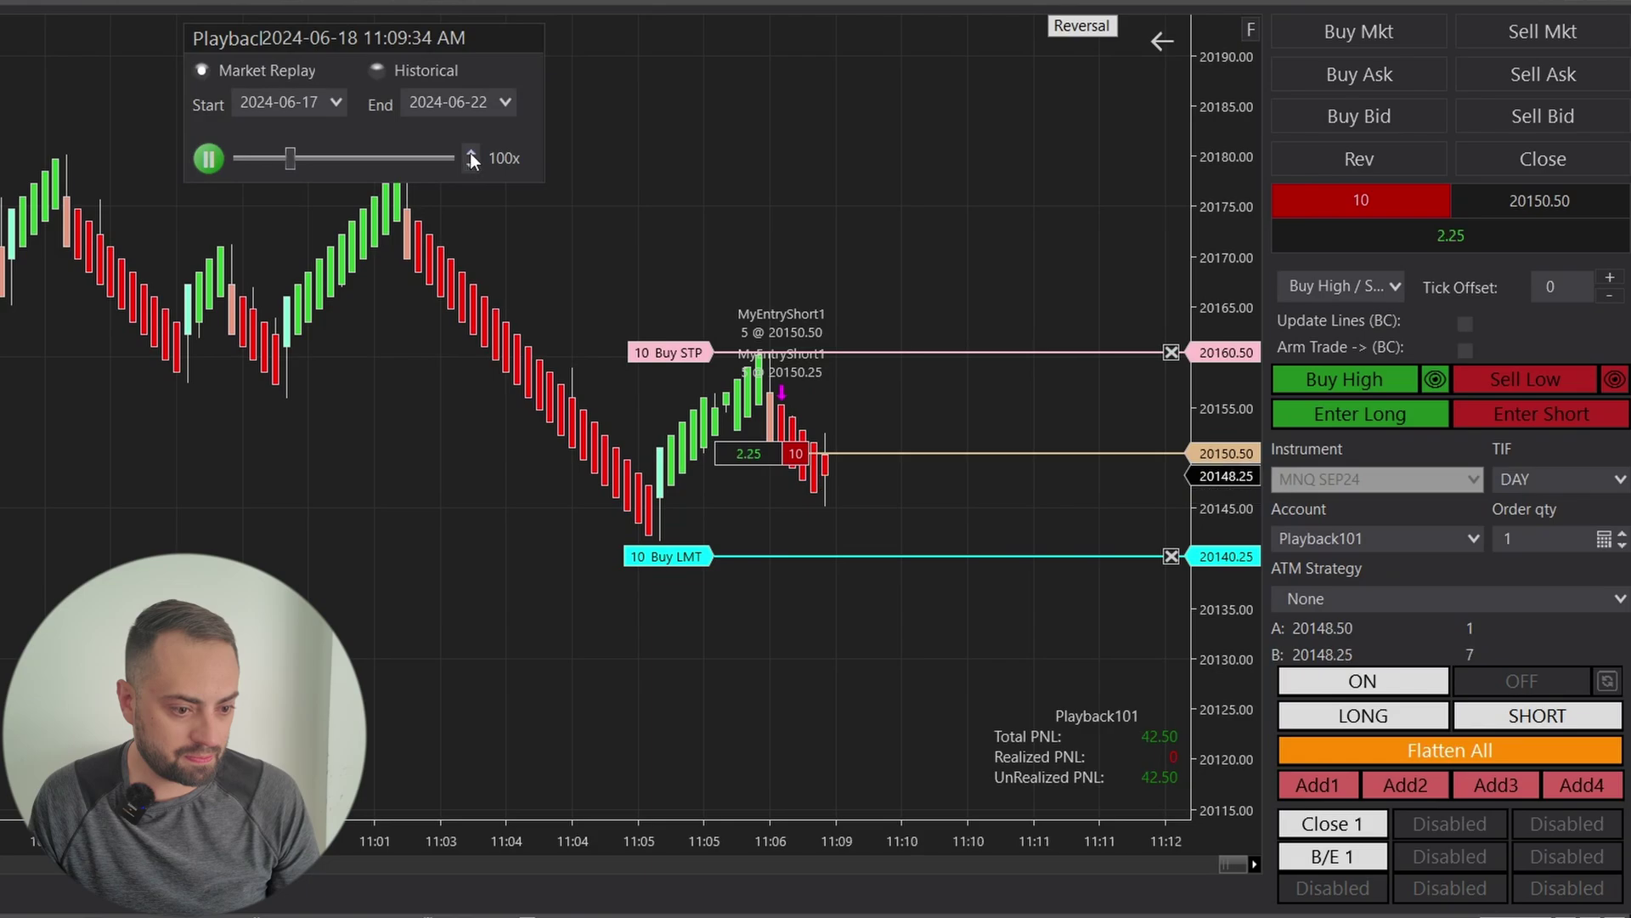
{"action": "left_click", "coordinate": [471, 154]}
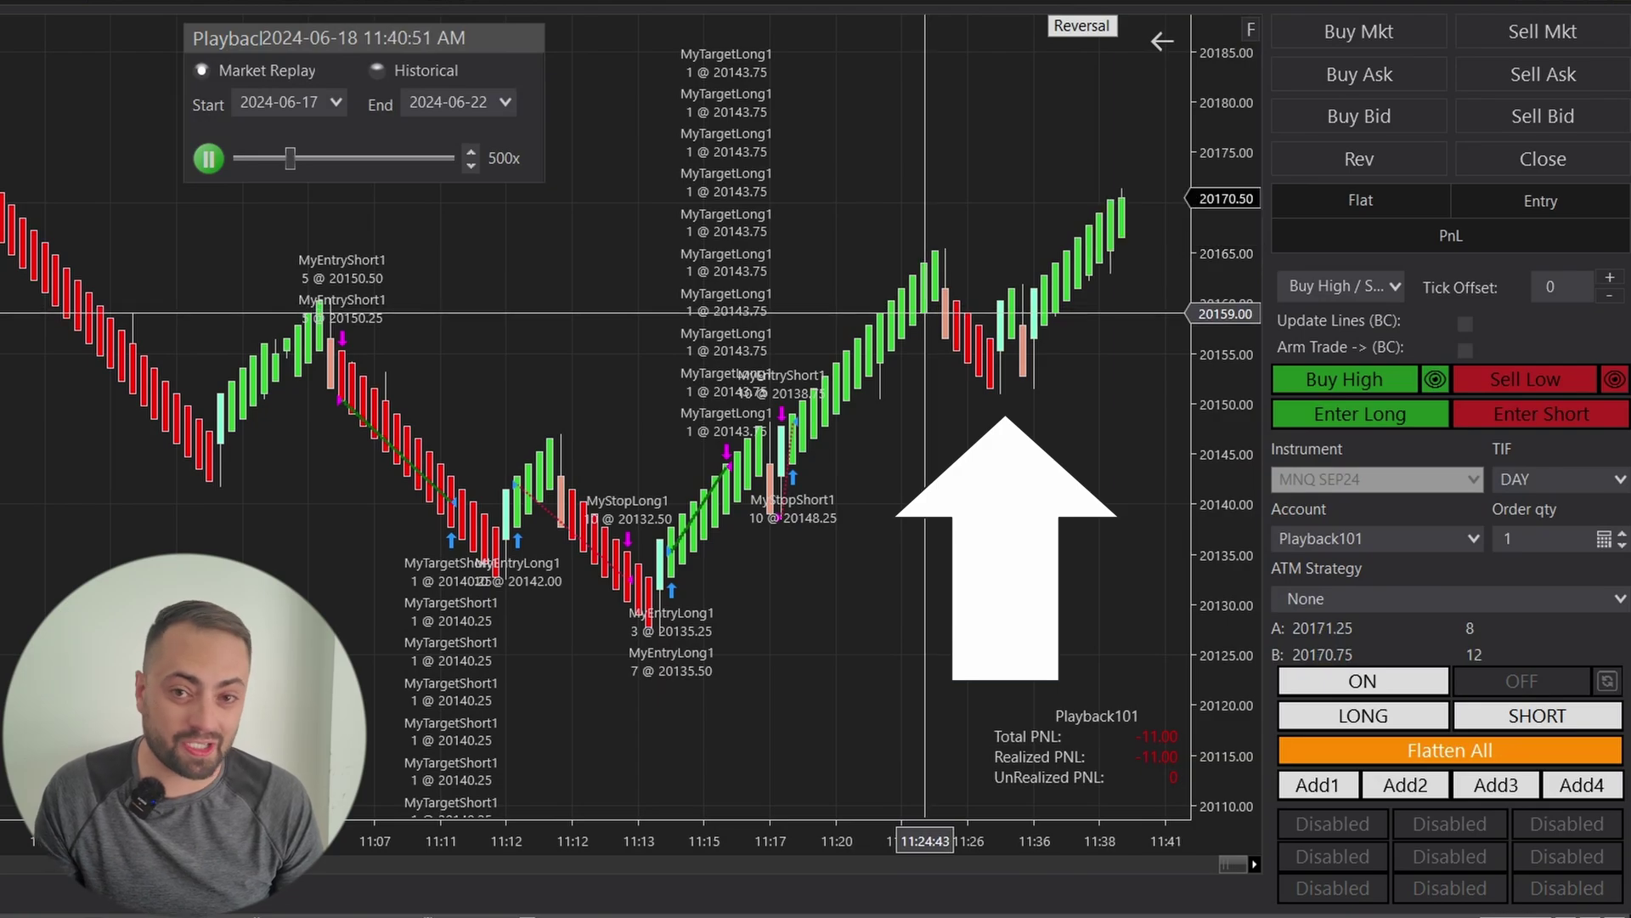
{"action": "left_click", "coordinate": [209, 158]}
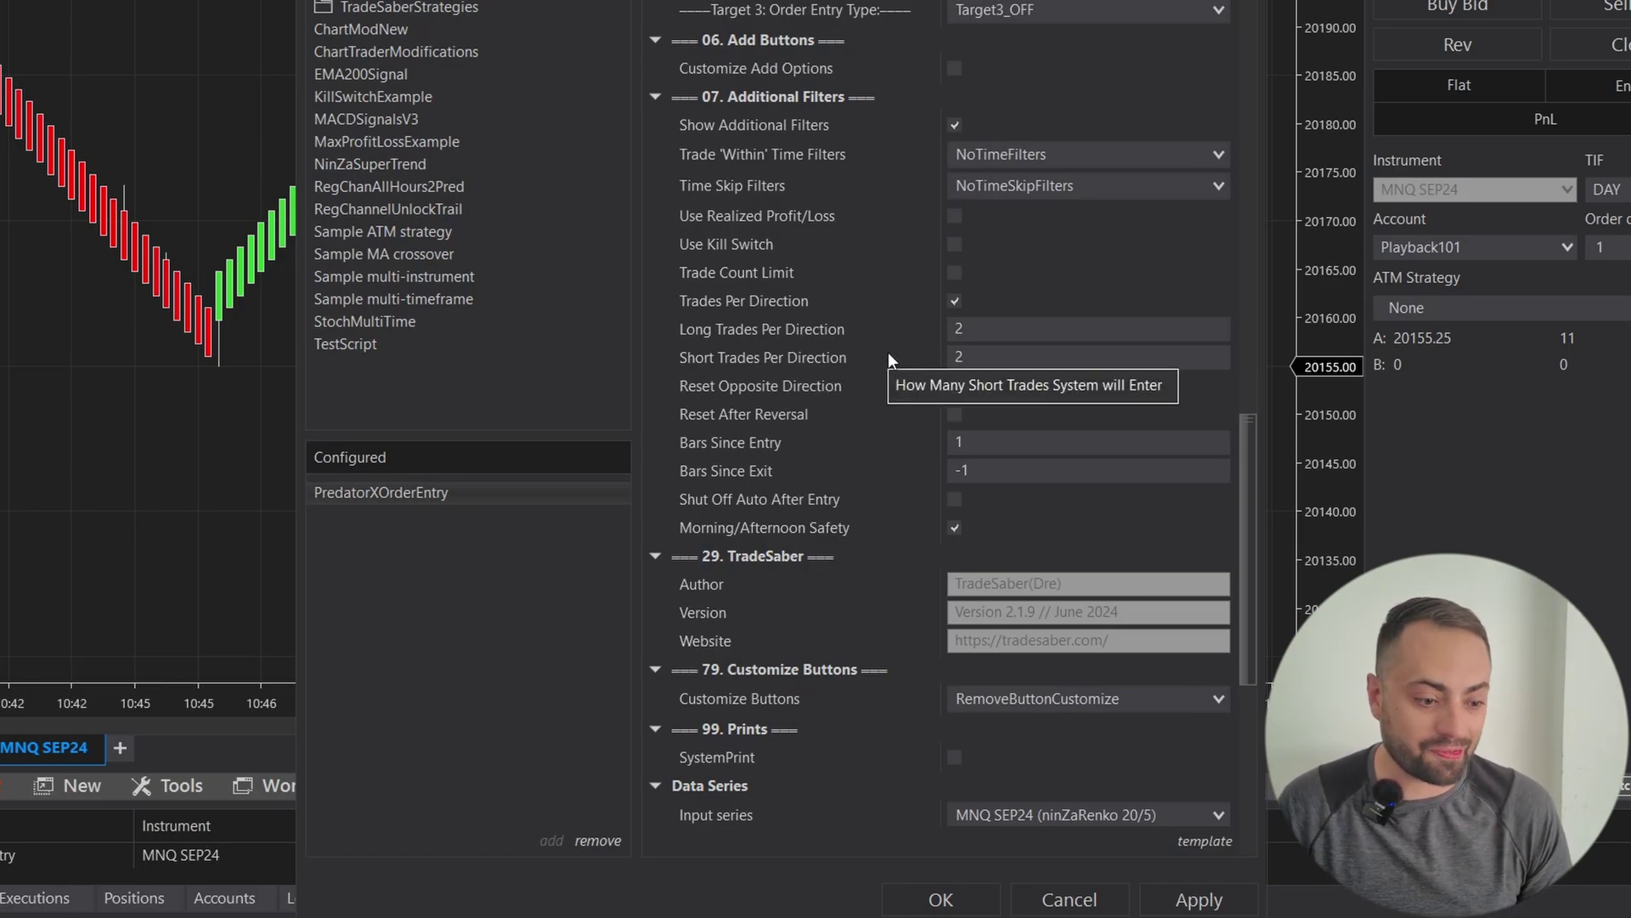
- Set both Long Trades Per Direction and Short Trades Per Direction to 1 in the strategy's additional filters
{"action": "left_click", "coordinate": [955, 331]}
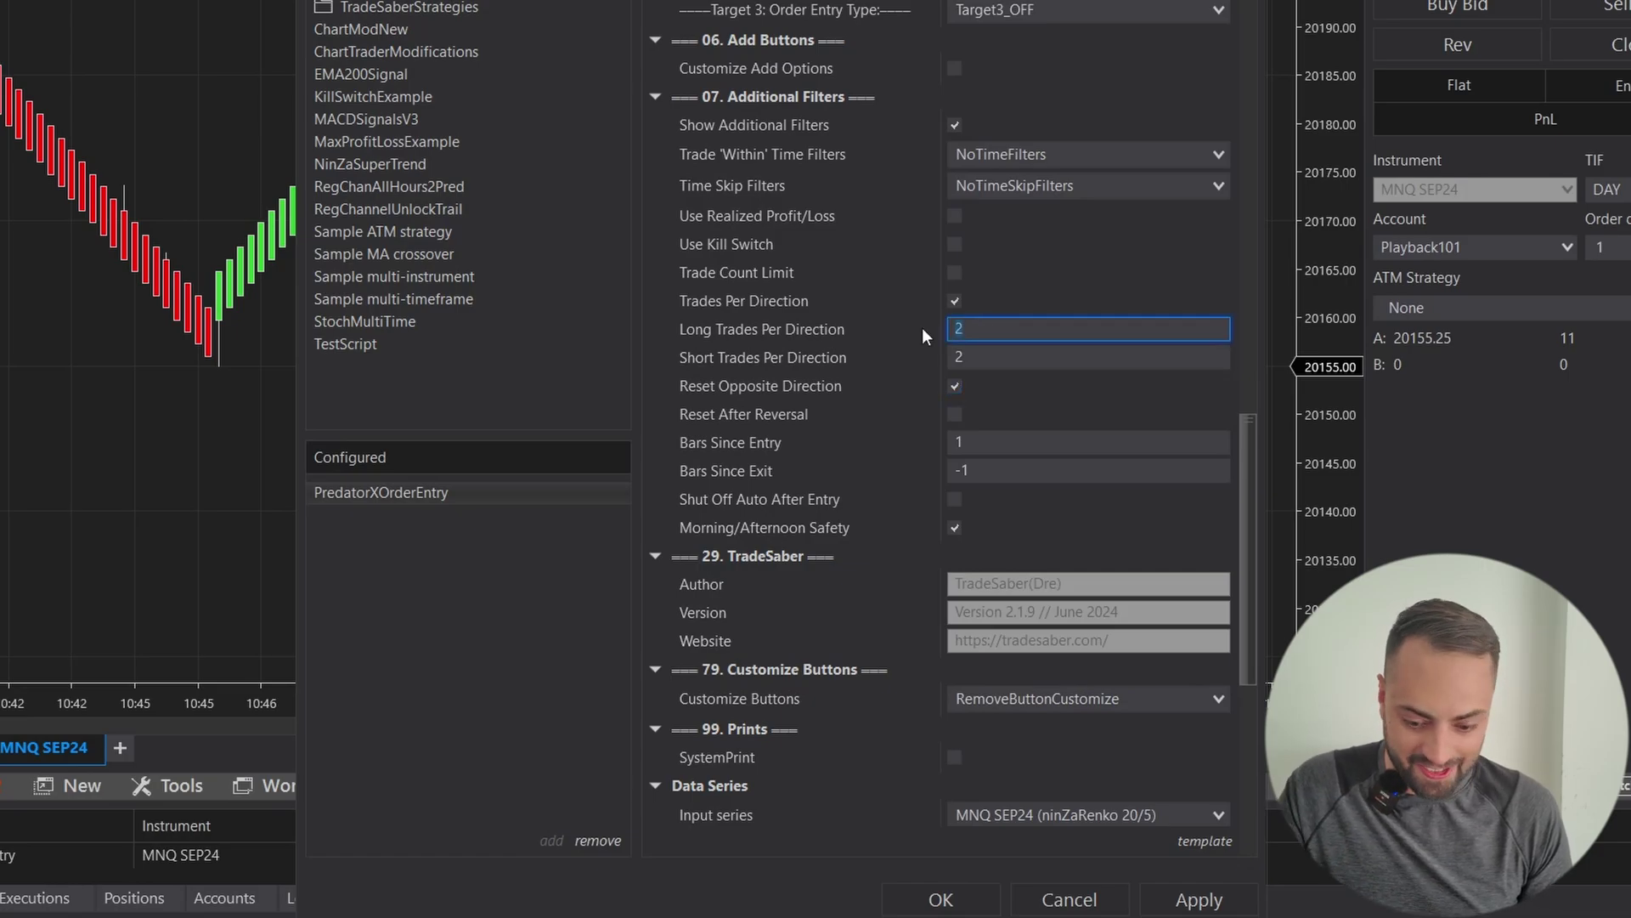
{"action": "type", "text": "1"}
{"action": "left_click", "coordinate": [982, 357]}
{"action": "type", "text": "1"}
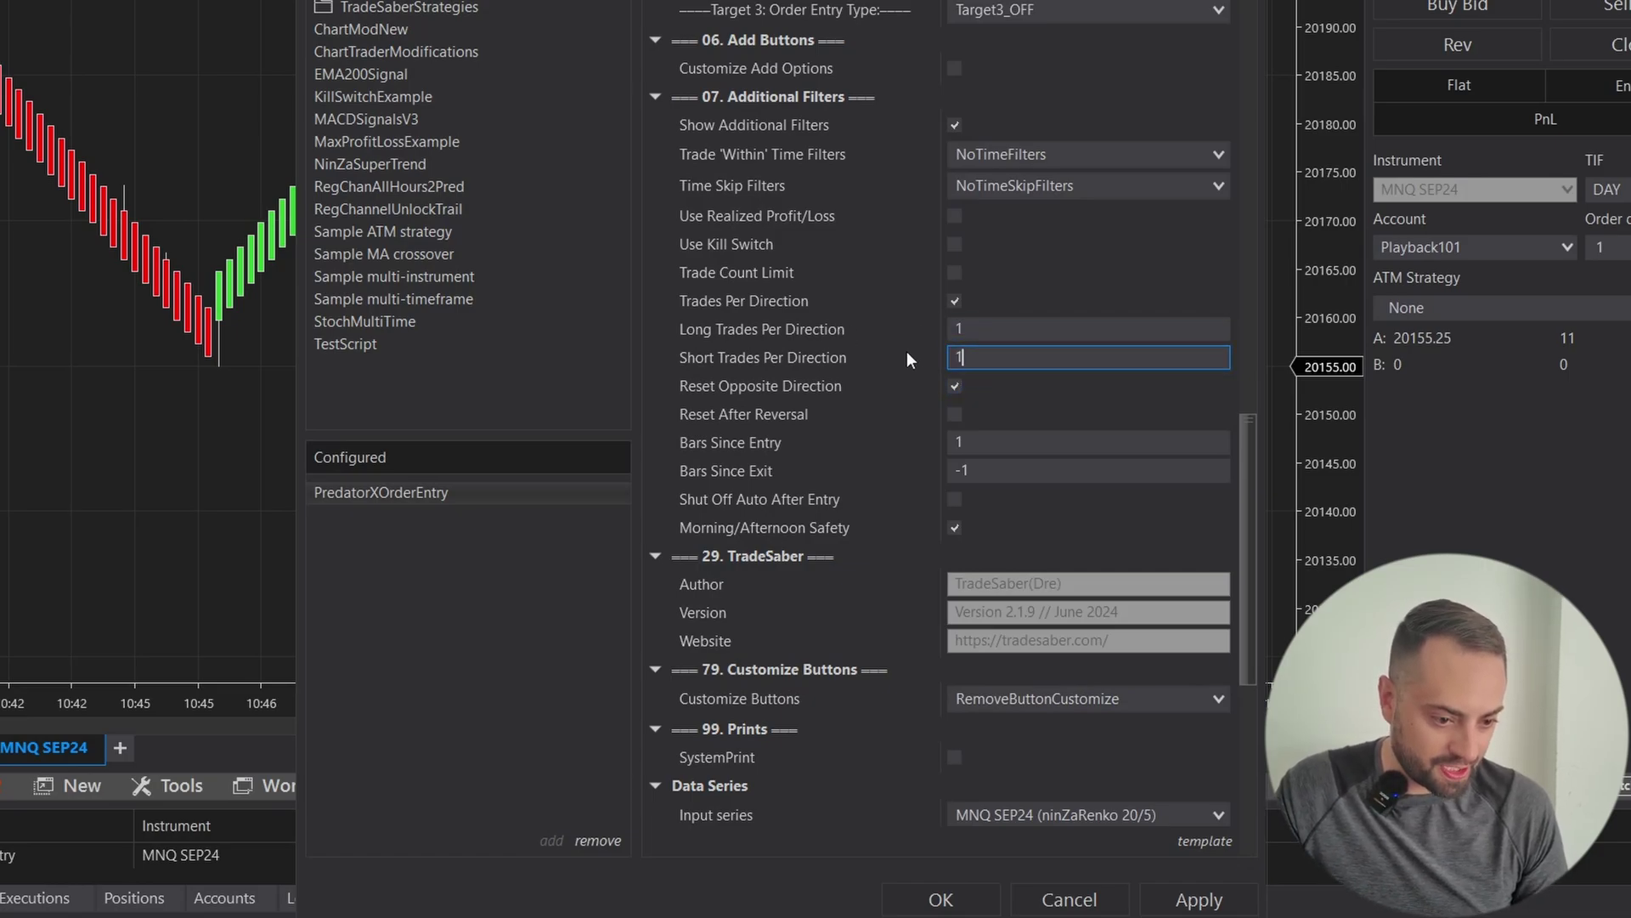
{"action": "left_click", "coordinate": [900, 384]}
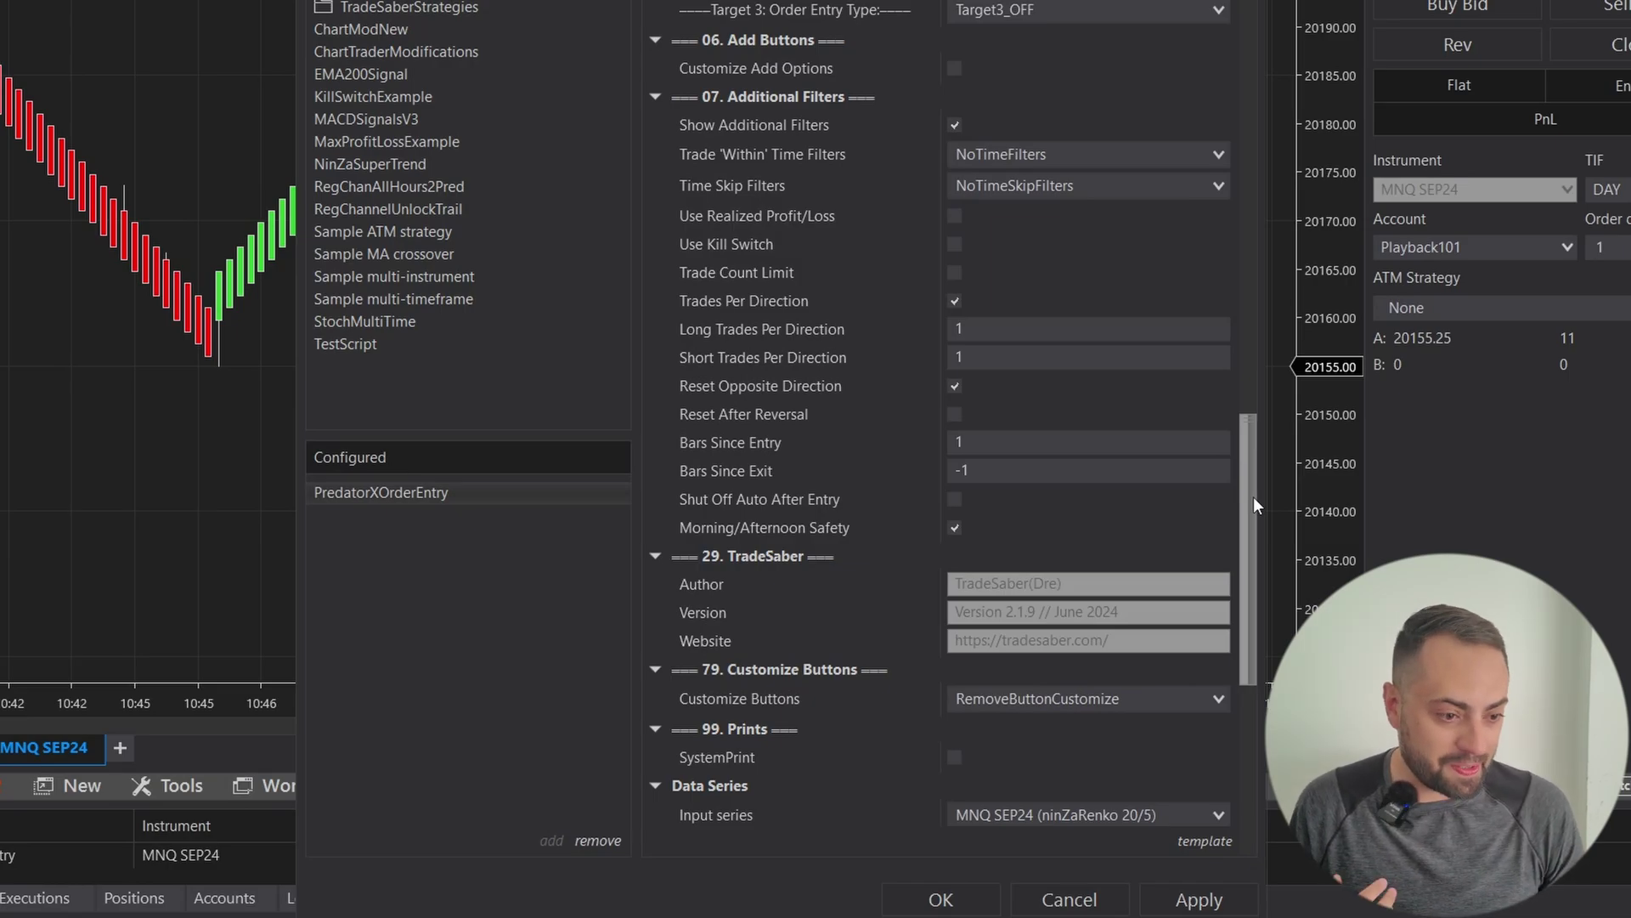
- Enable Use Indicators and configure the fast moving average as type SMA with a period of 50
{"action": "left_click_drag", "start_coordinate": [1253, 496], "coordinate": [1281, 143]}
{"action": "scroll", "coordinate": [1215, 221], "scroll_direction": "down", "scroll_amount": 1}
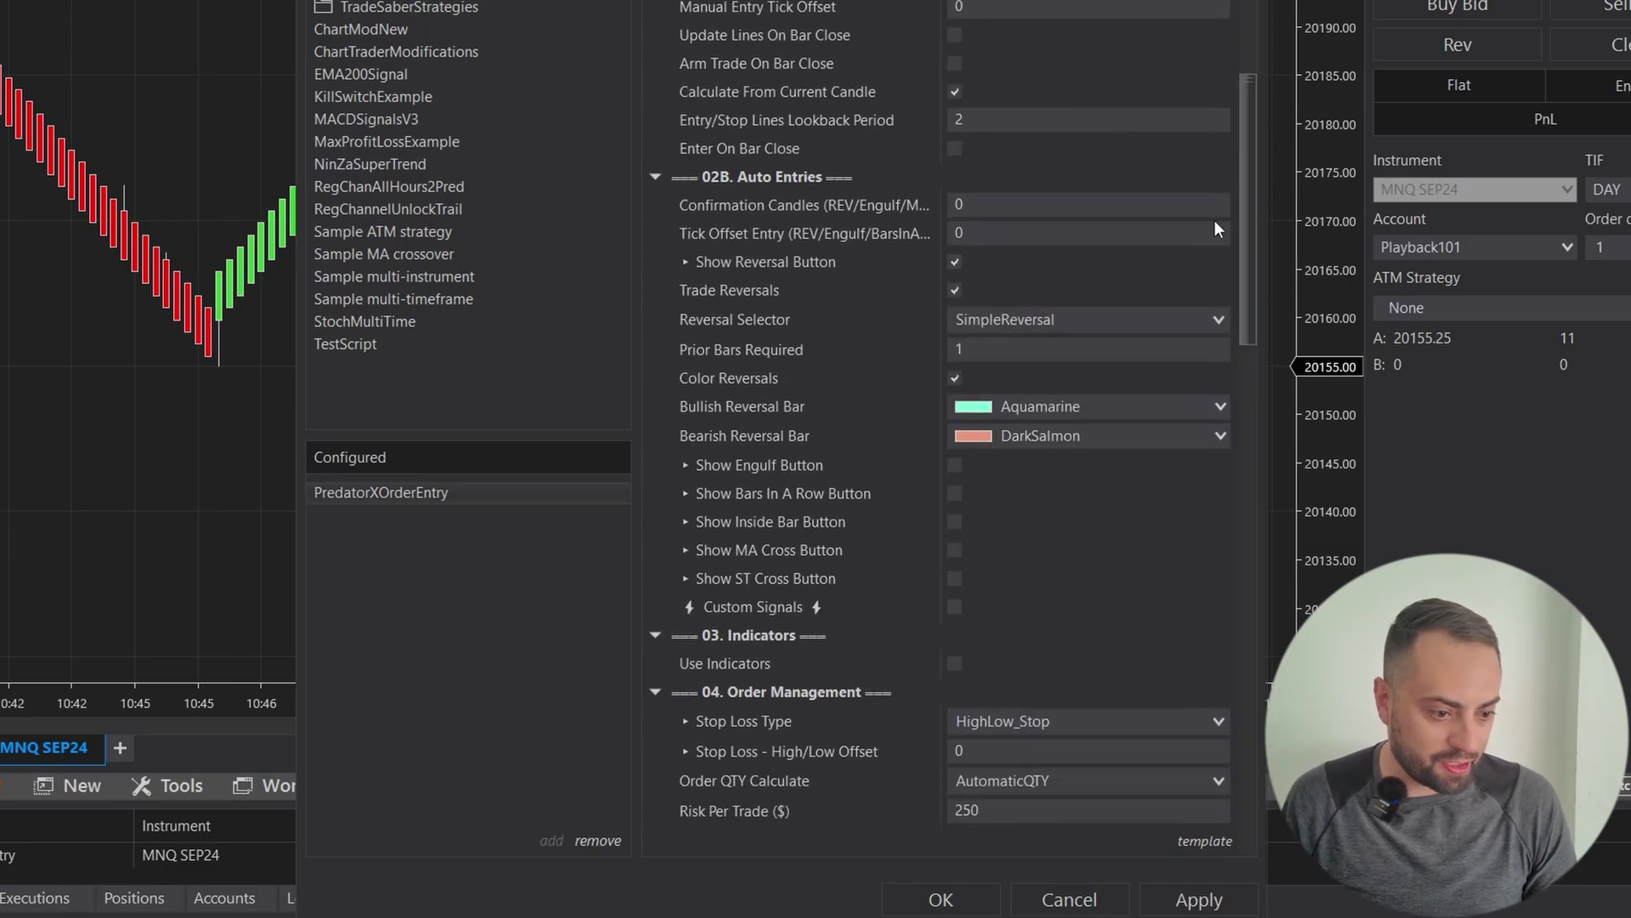
{"action": "left_click_drag", "start_coordinate": [1247, 253], "coordinate": [1235, 358]}
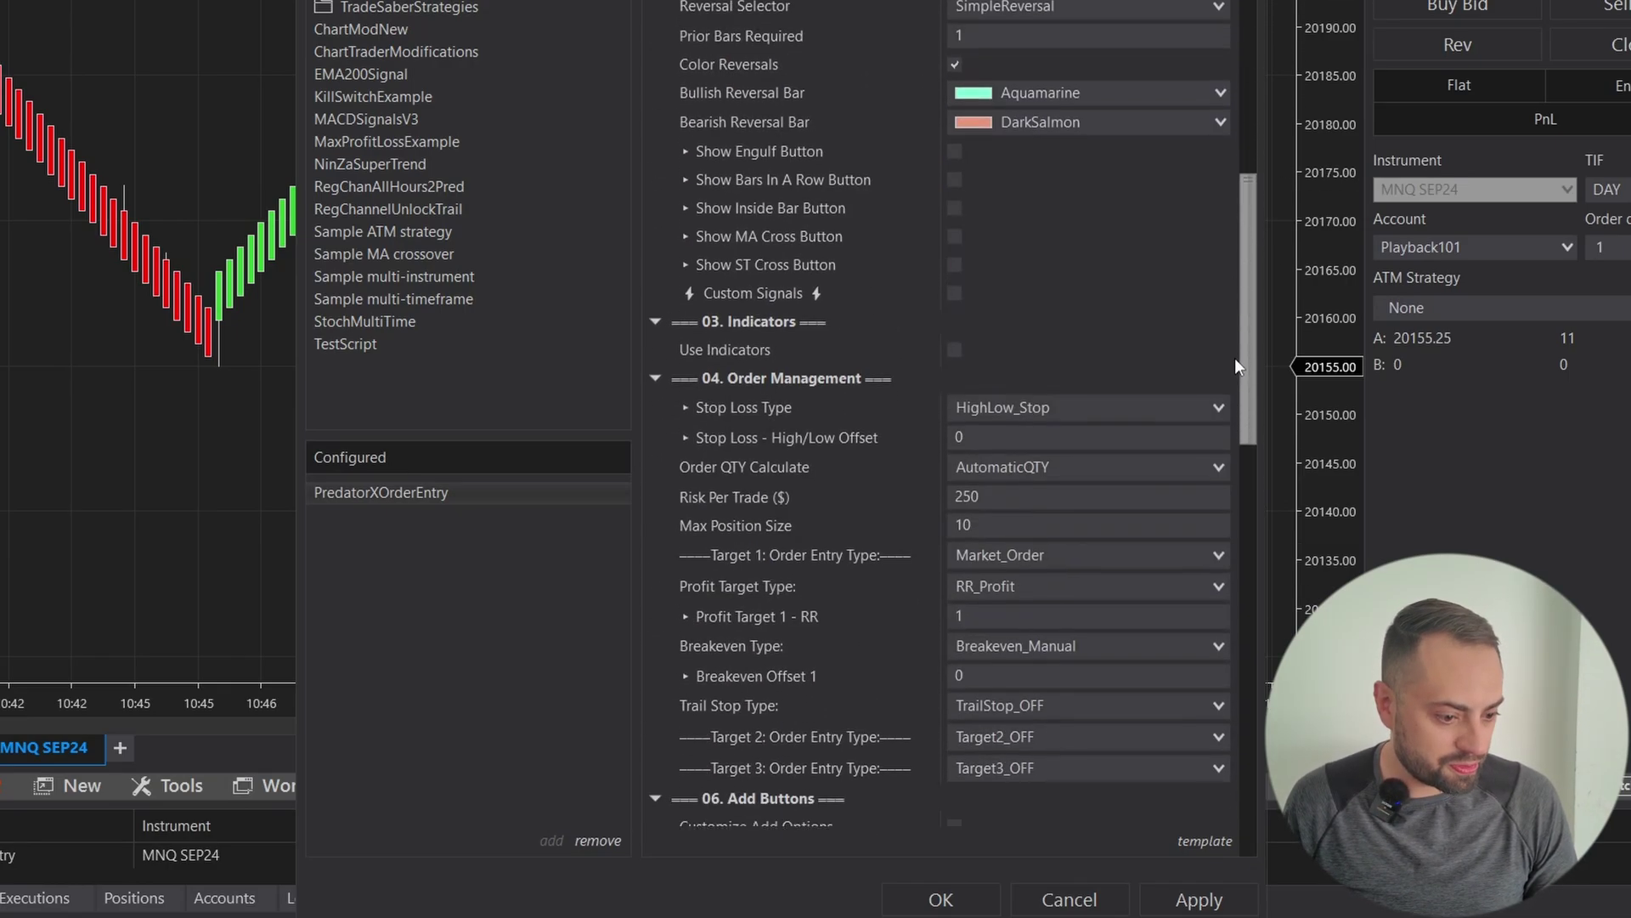
{"action": "left_click", "coordinate": [953, 330]}
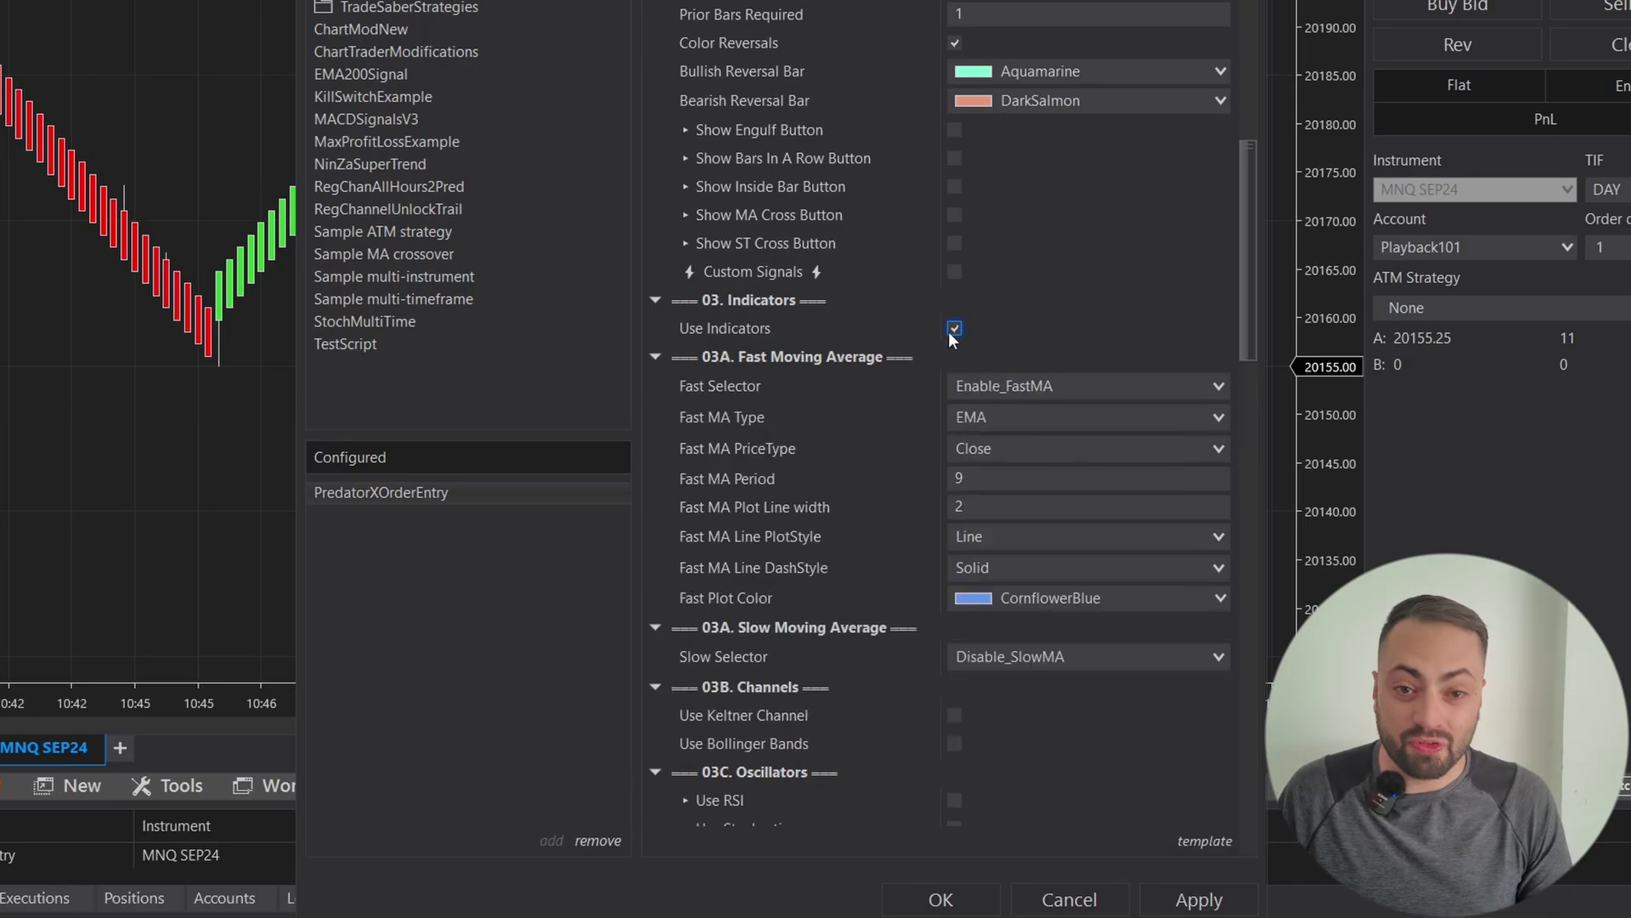
{"action": "left_click", "coordinate": [979, 423]}
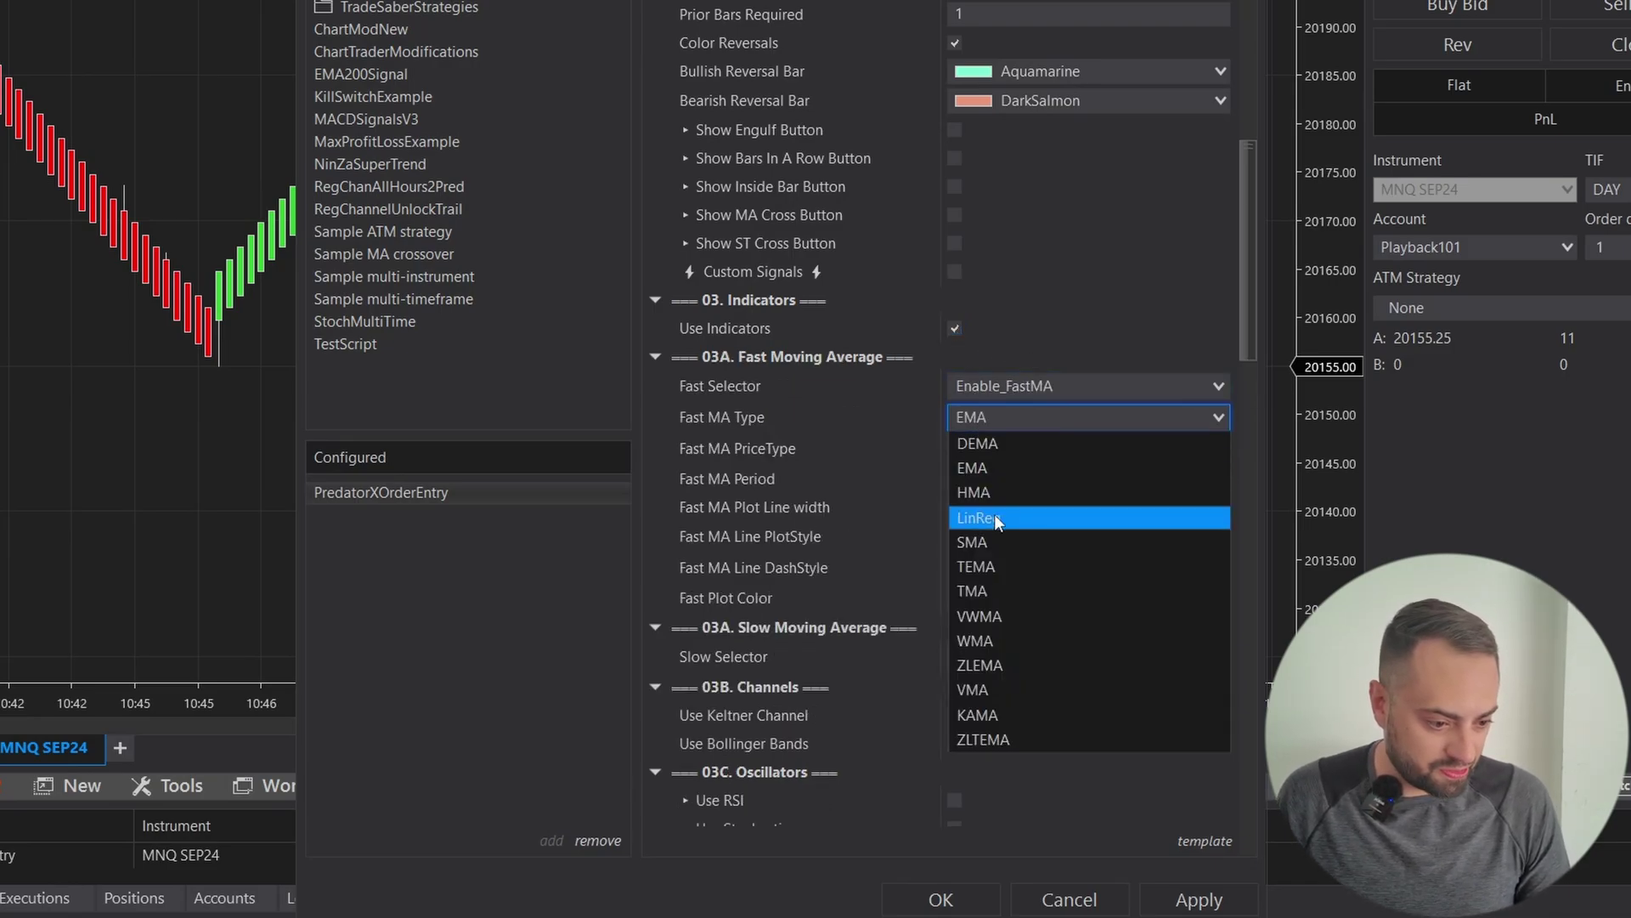
{"action": "left_click", "coordinate": [988, 486]}
{"action": "key", "text": "Up"}
{"action": "left_click", "coordinate": [979, 481]}
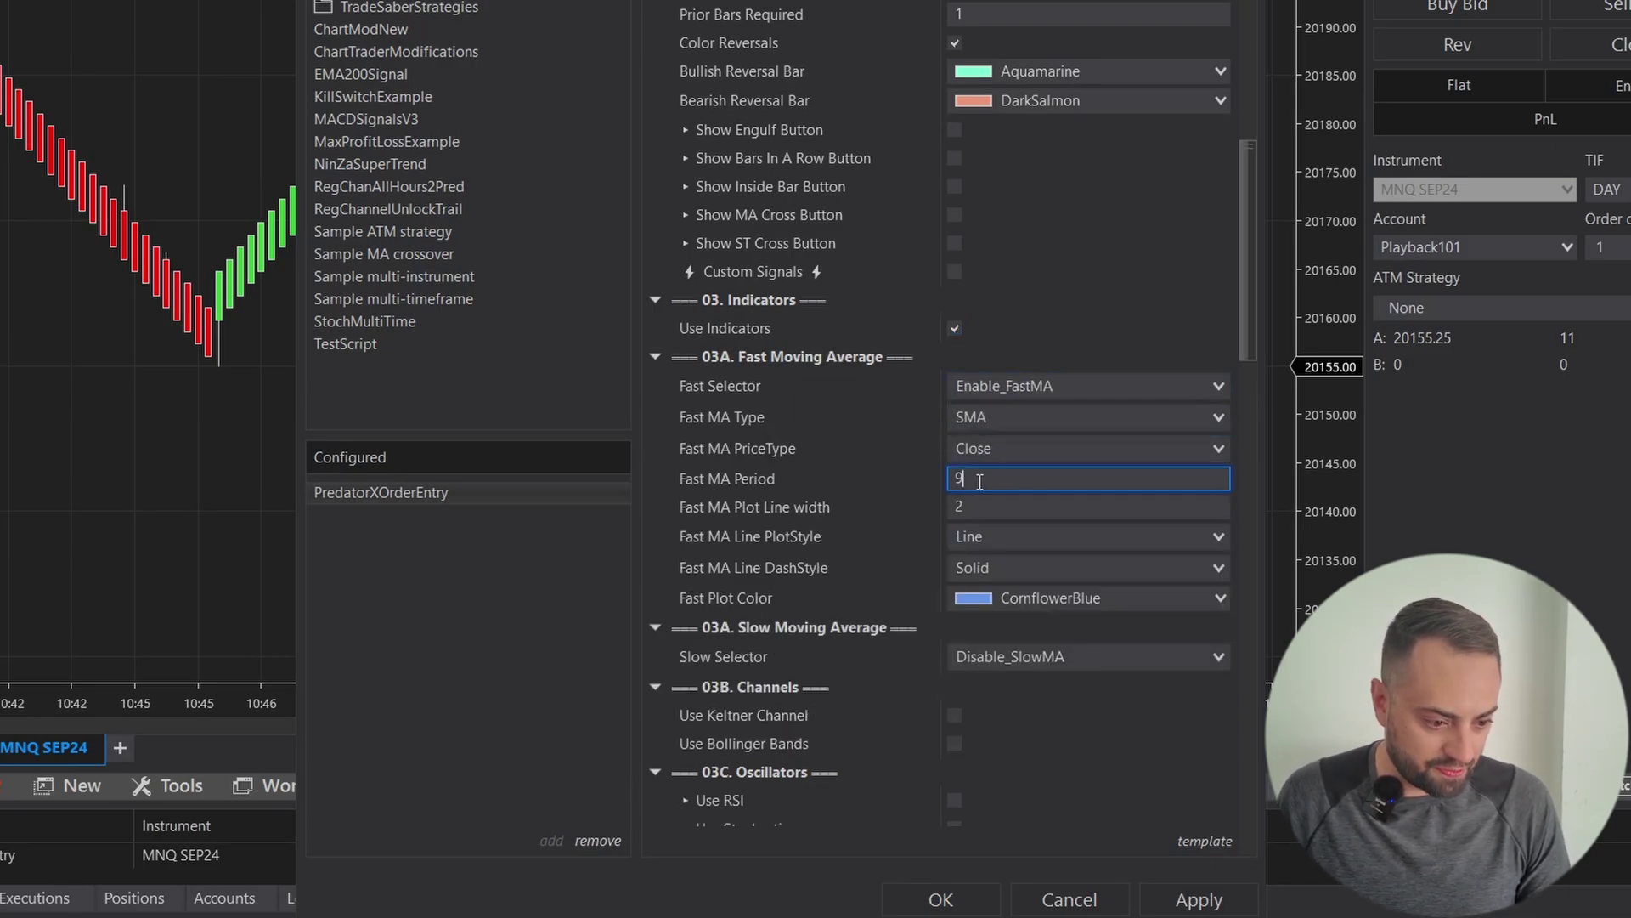
{"action": "type", "text": "50"}
{"action": "scroll", "coordinate": [746, 480], "scroll_direction": "down", "scroll_amount": 3}
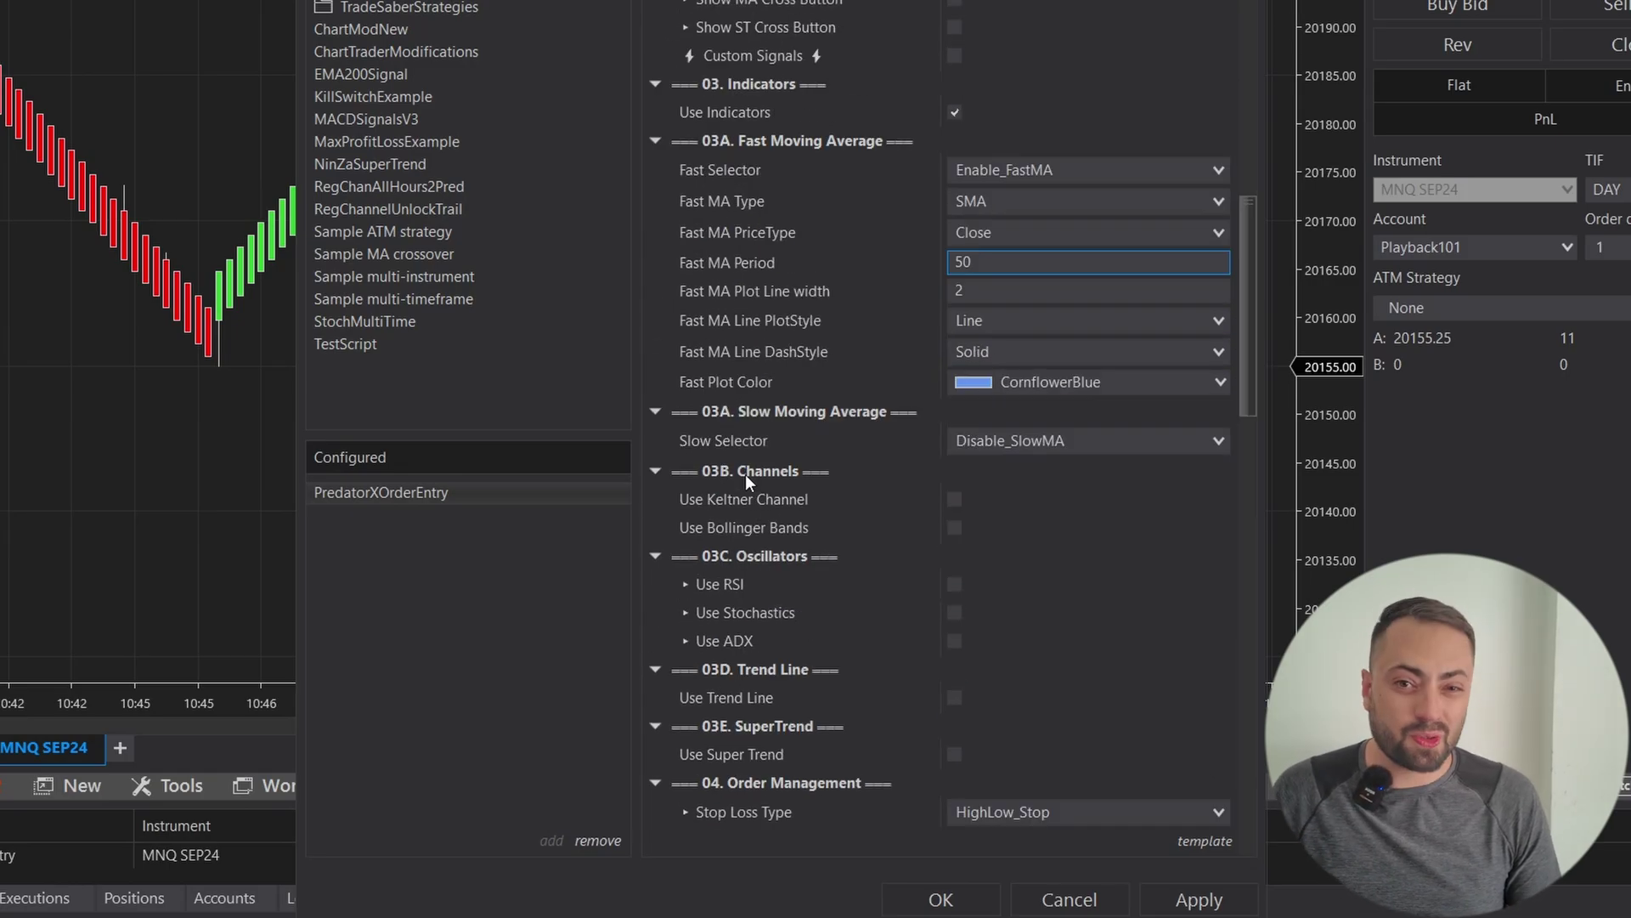
- Review the strategy's additional filters and apply the changed settings
{"action": "left_click_drag", "start_coordinate": [1249, 373], "coordinate": [1242, 657]}
{"action": "left_click", "coordinate": [1055, 550]}
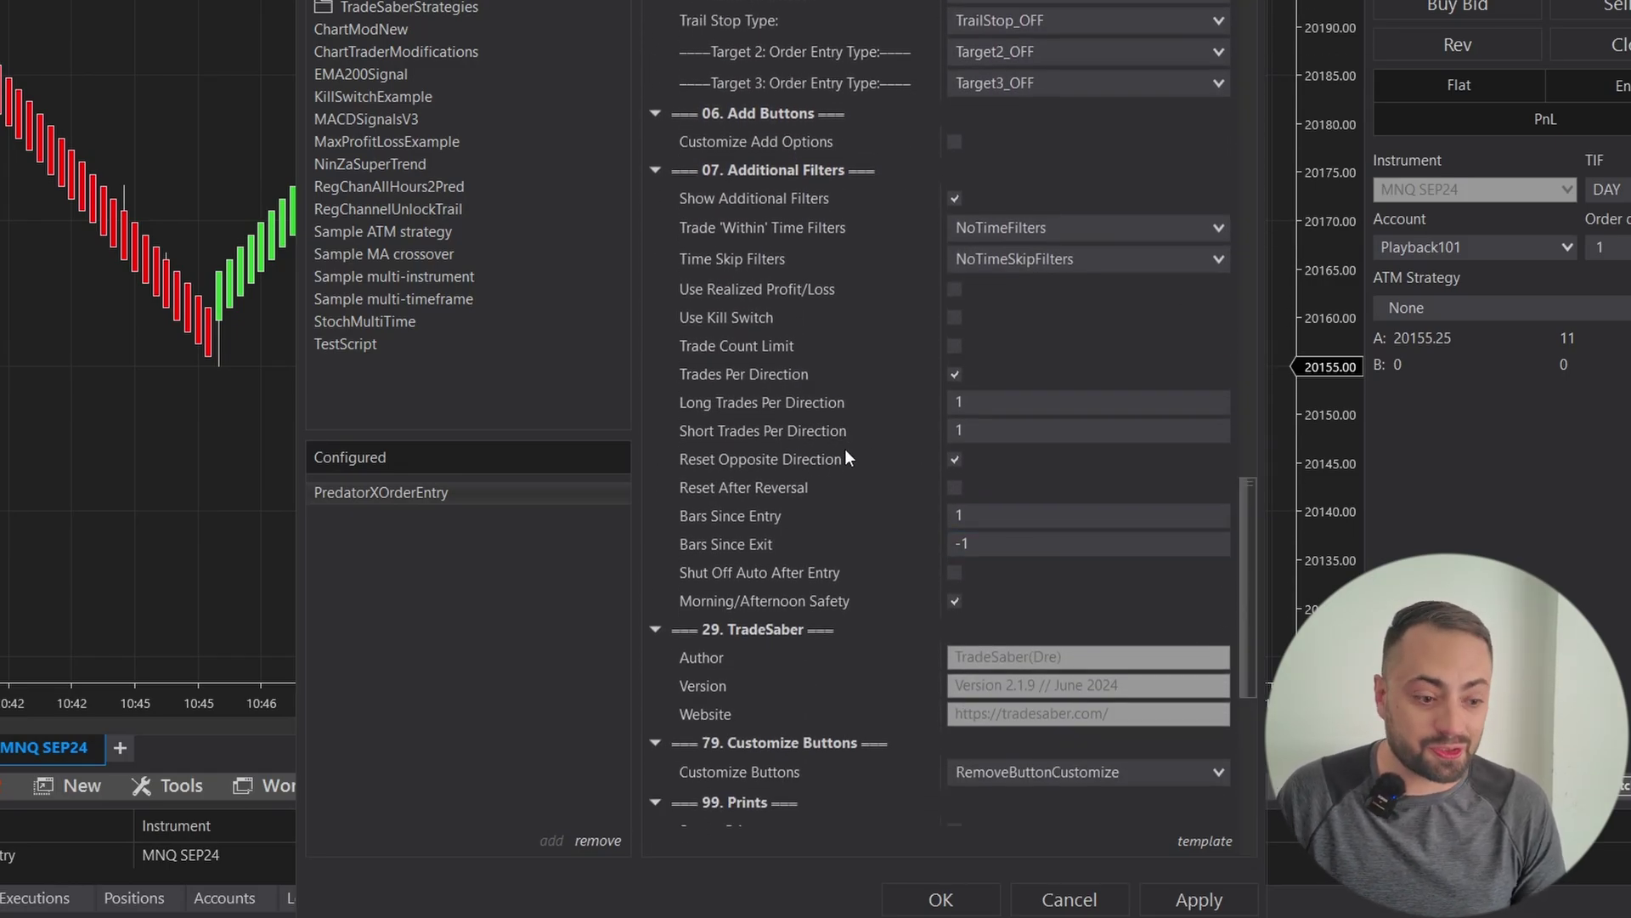
{"action": "scroll", "coordinate": [1247, 501], "scroll_direction": "up", "scroll_amount": 2}
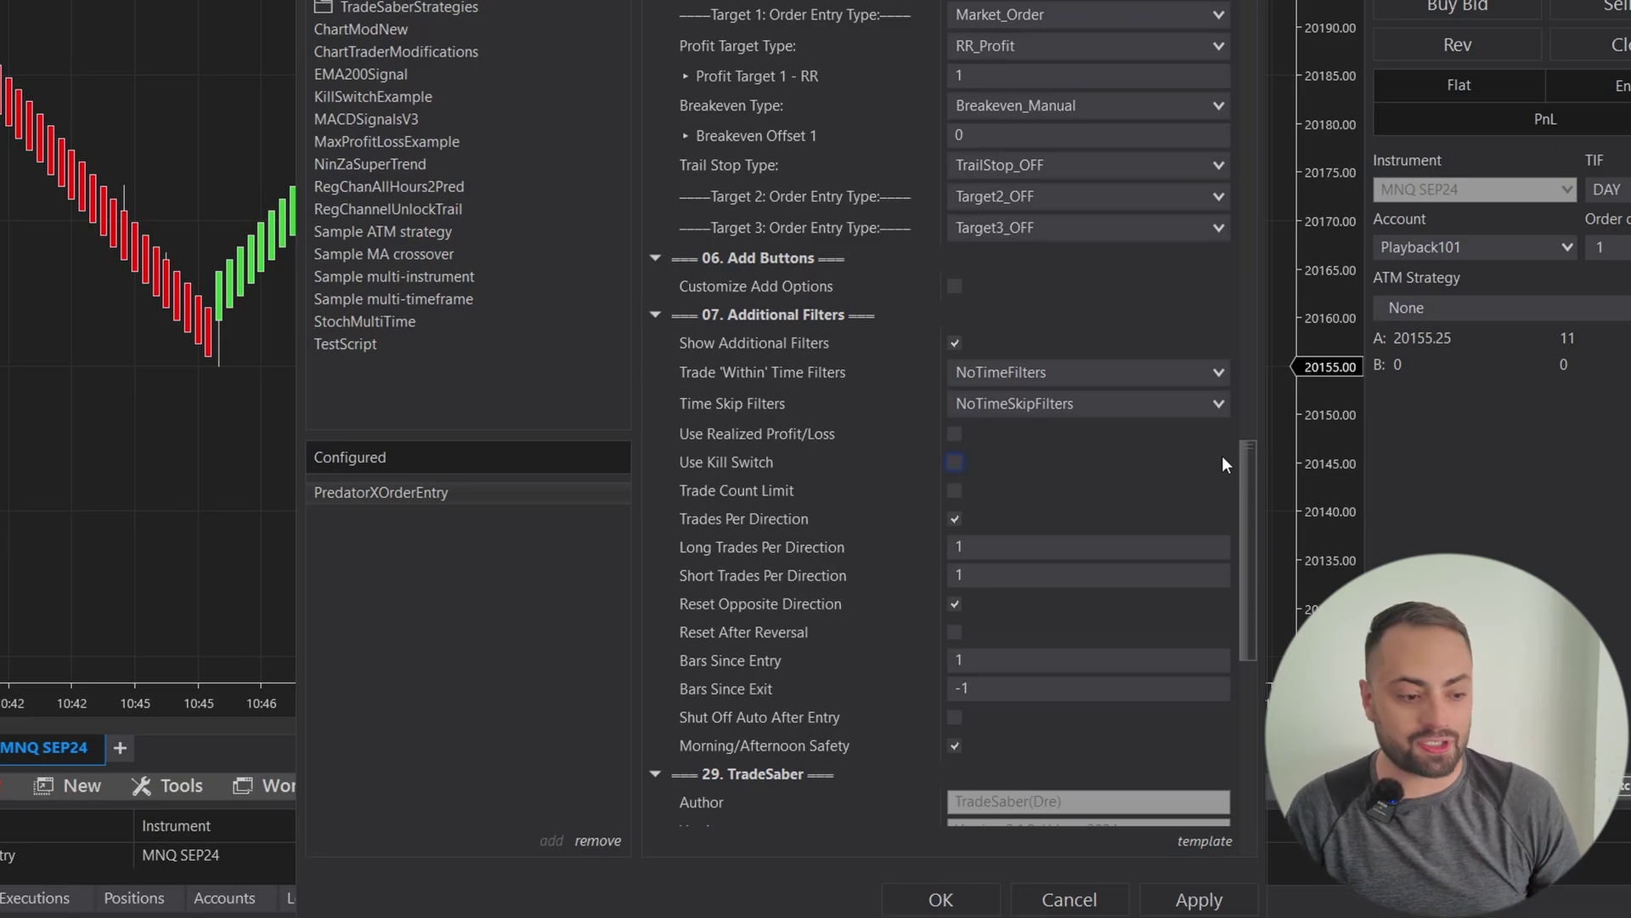
{"action": "left_click", "coordinate": [1232, 904]}
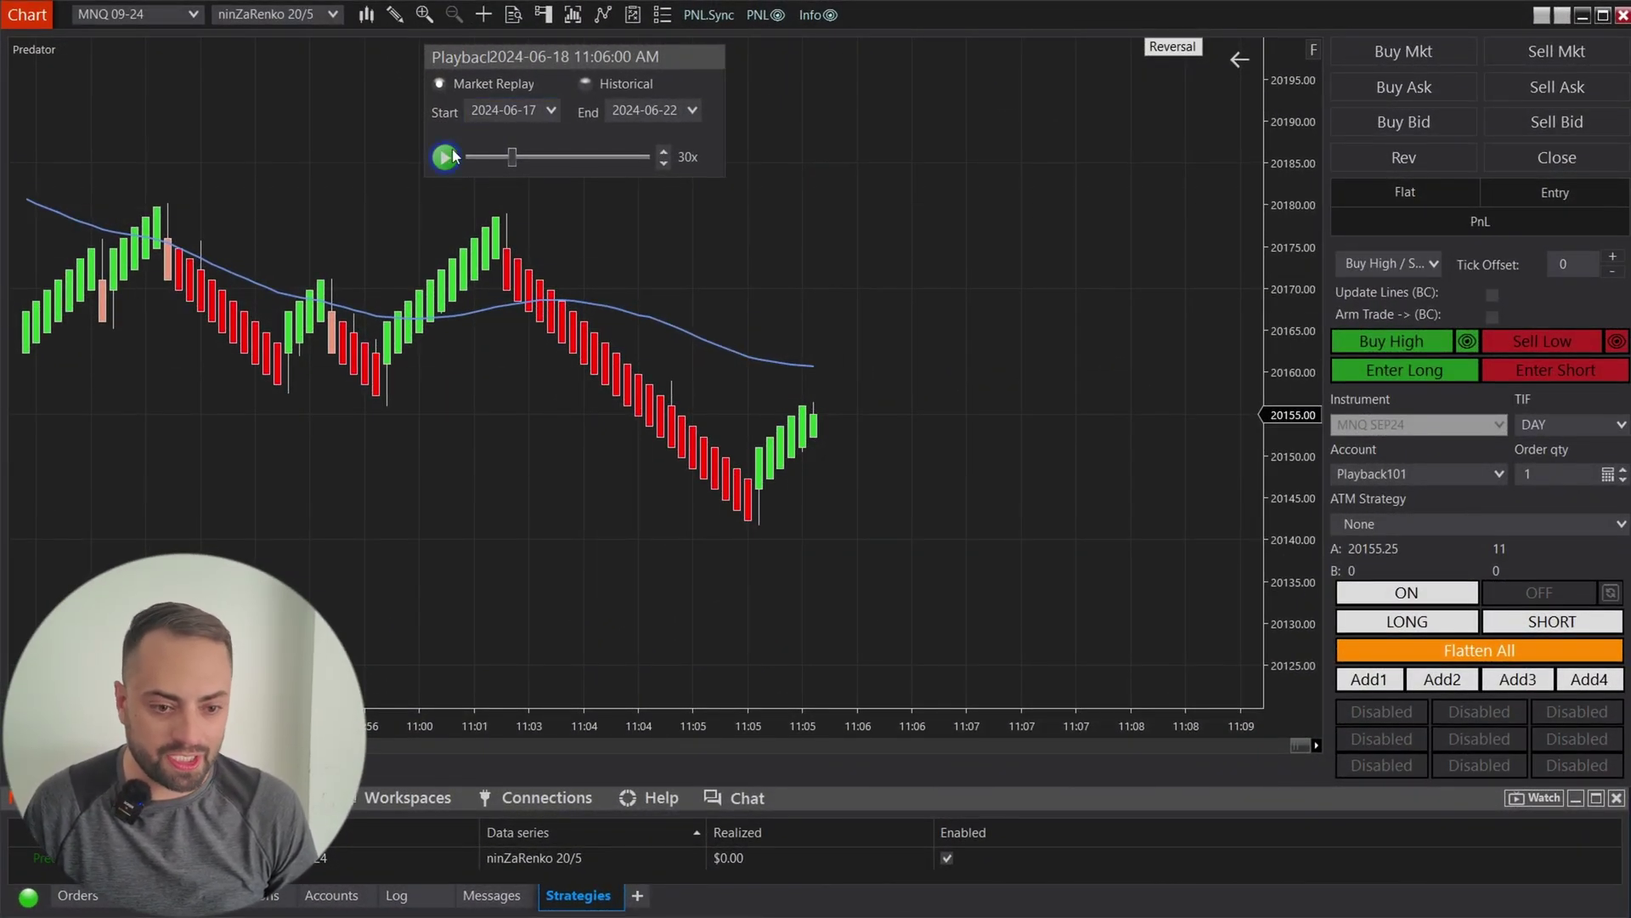
- Replay the market with the moving average on the chart, raising the playback speed from 30x to 500x
{"action": "left_click", "coordinate": [446, 158]}
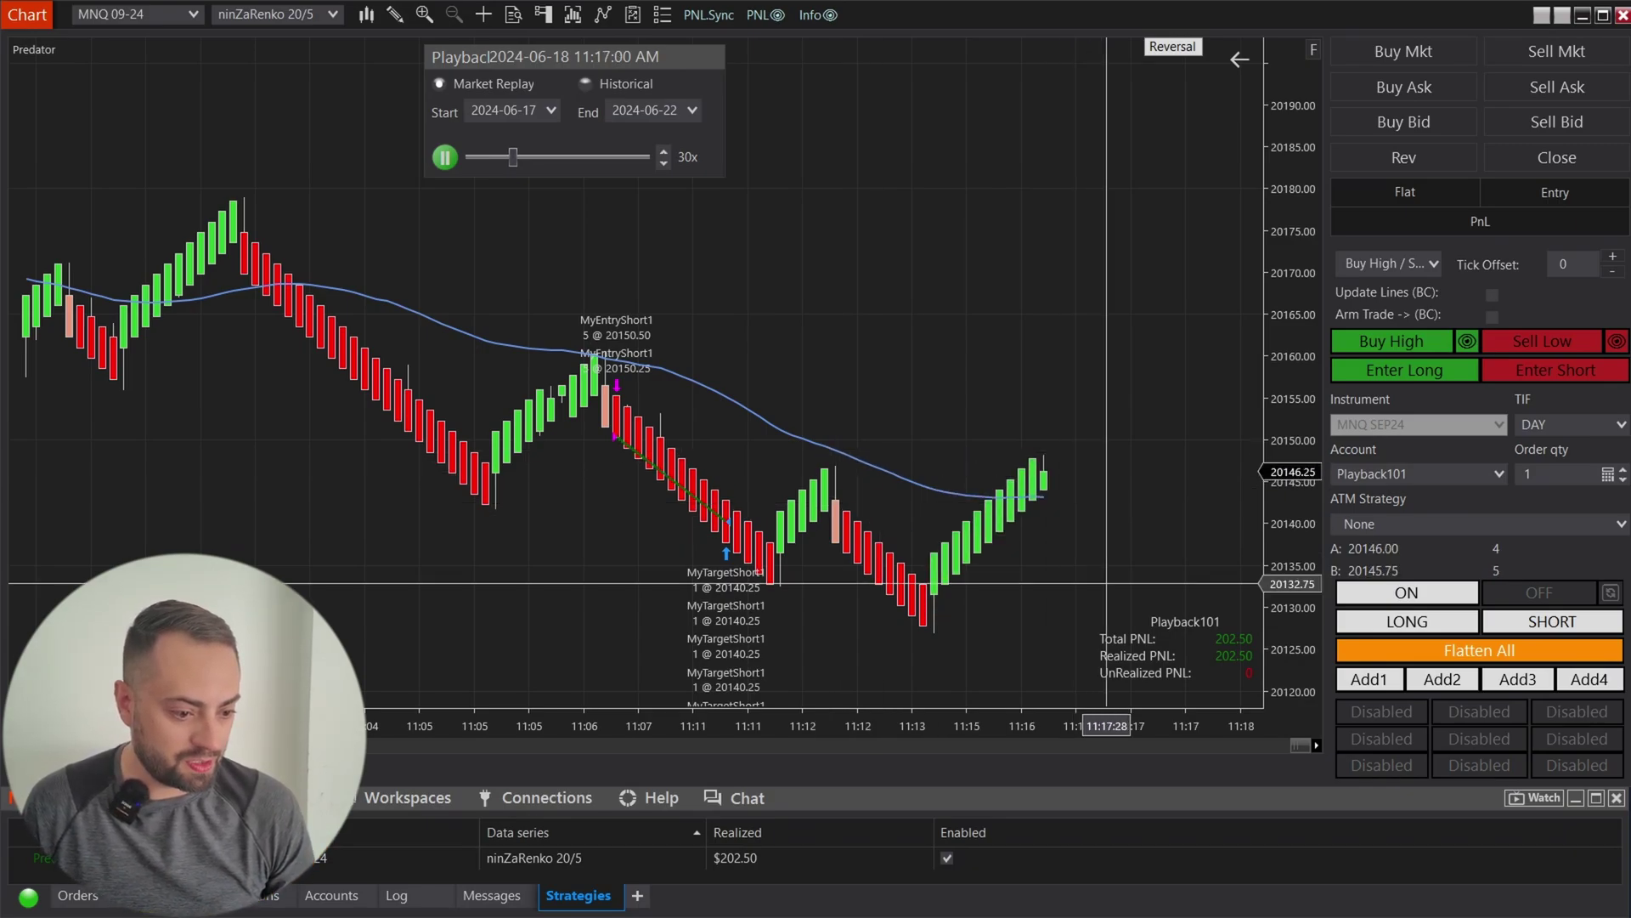
{"action": "key", "text": "Up"}
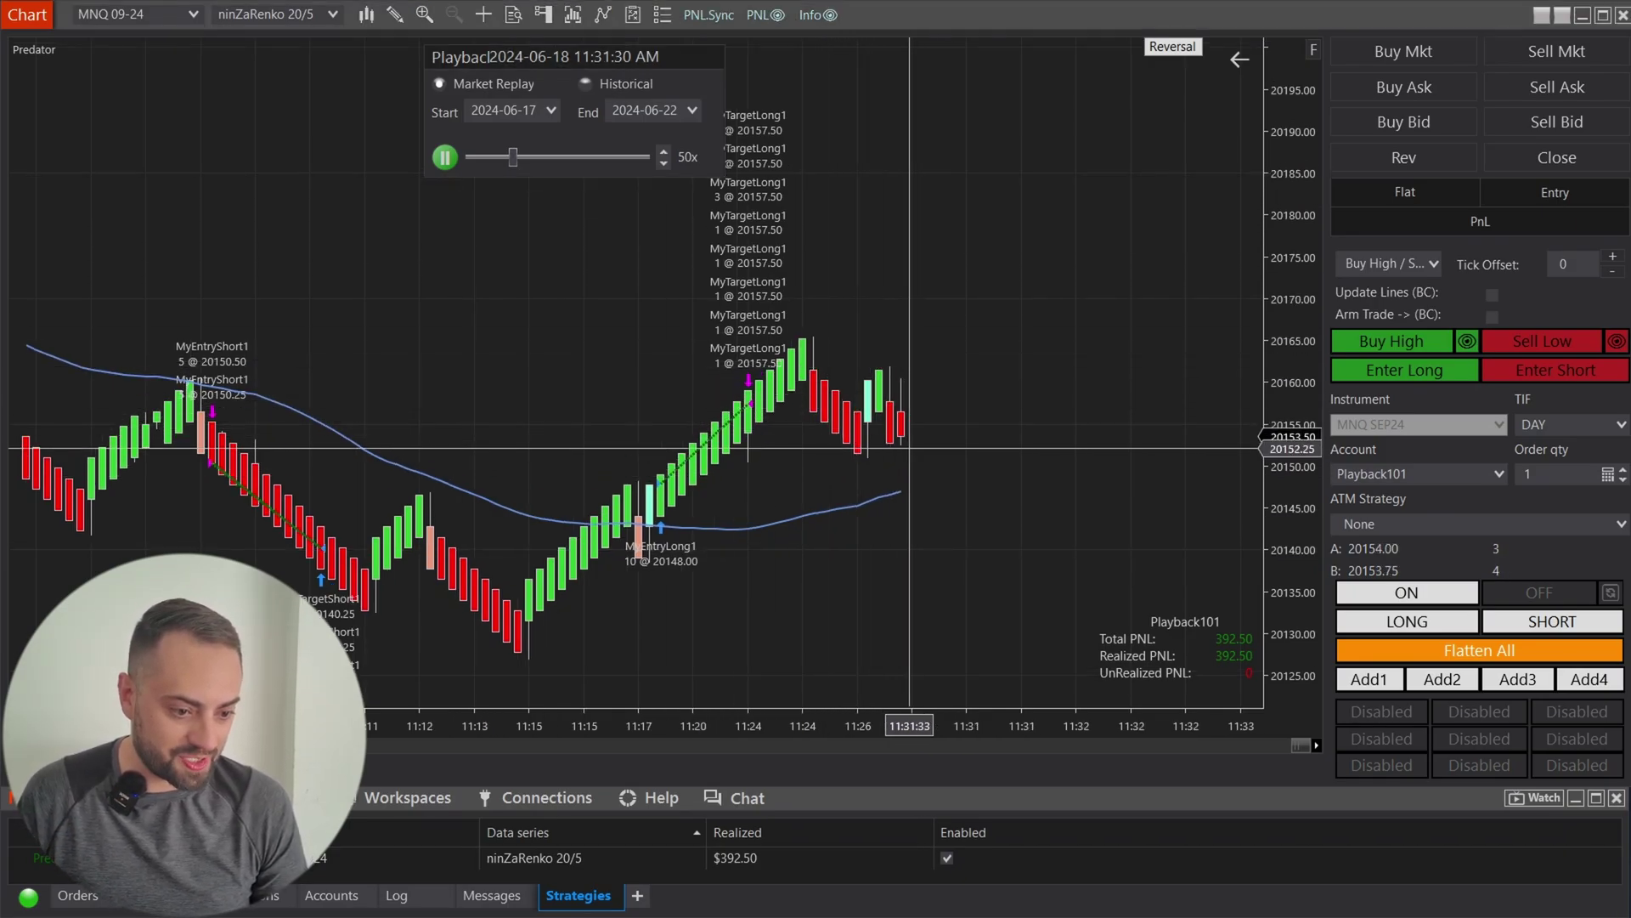
{"action": "left_click", "coordinate": [663, 152]}
{"action": "left_click", "coordinate": [663, 153]}
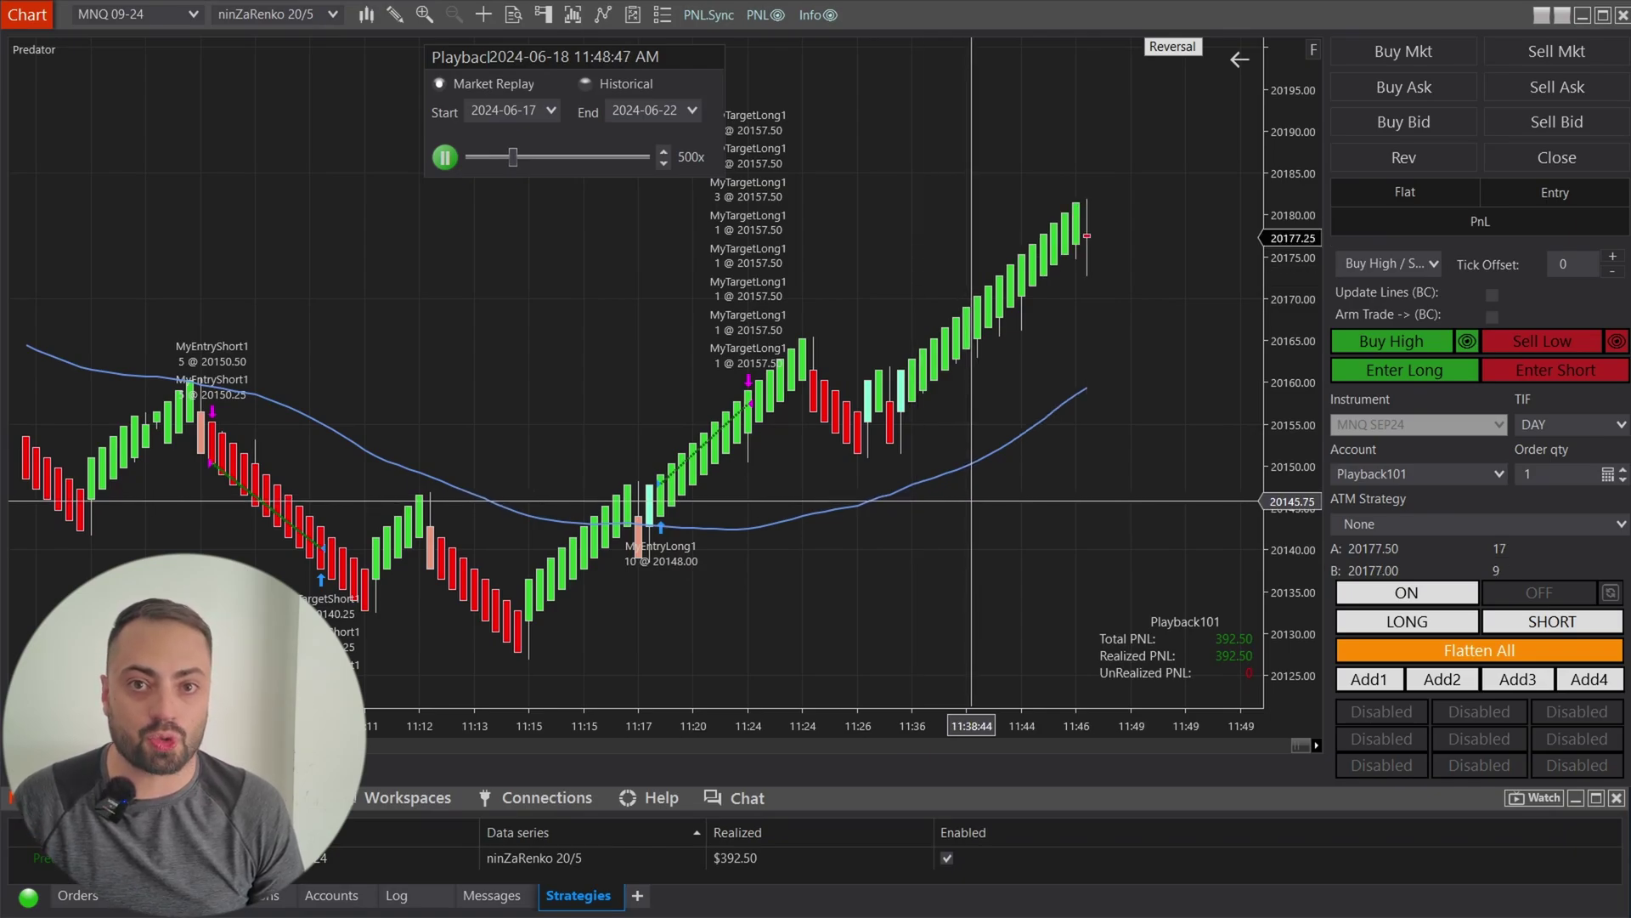
{"action": "left_click_drag", "start_coordinate": [1141, 502], "coordinate": [640, 484]}
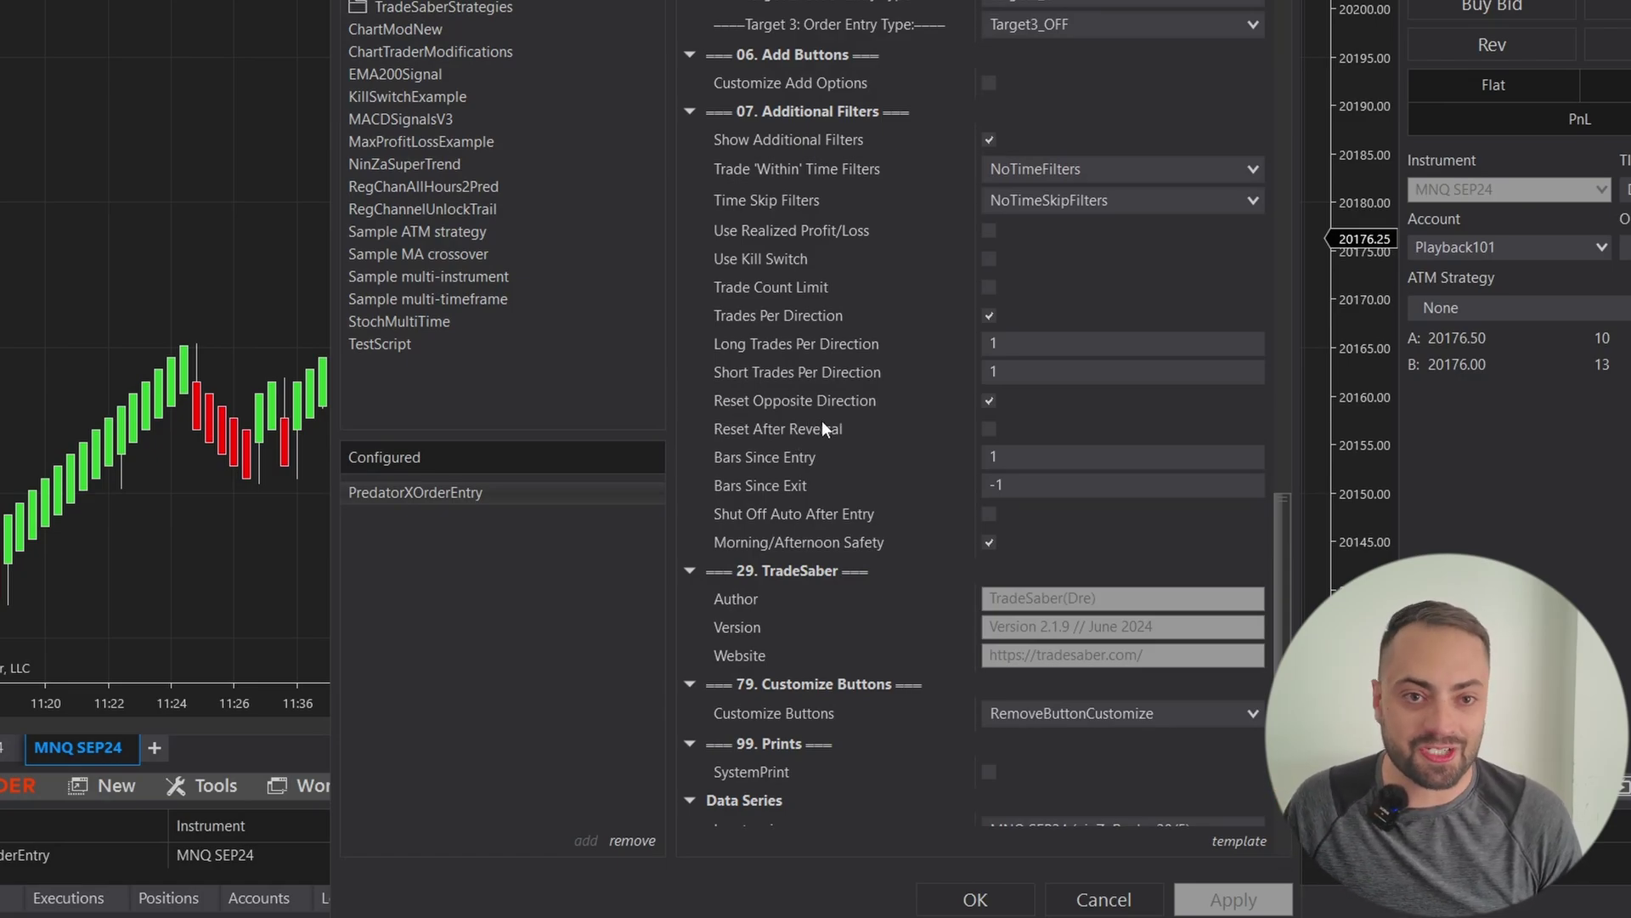
- Turn off Reset Opposite Direction in the additional filters and enable the reconfigured strategy
{"action": "left_click", "coordinate": [987, 406]}
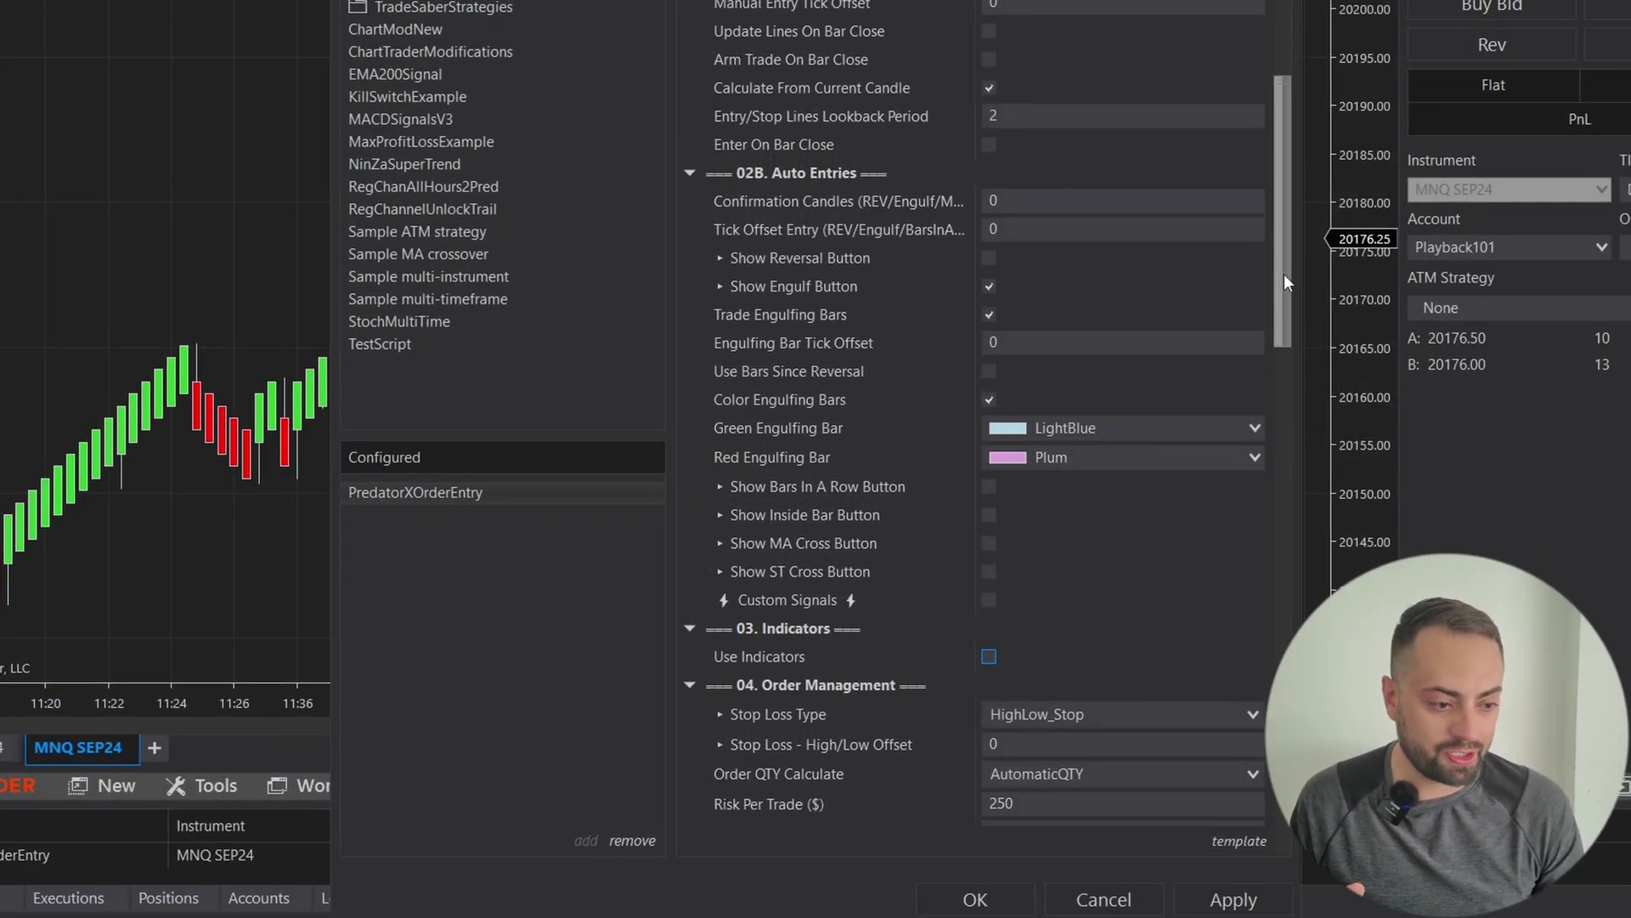
{"action": "left_click_drag", "start_coordinate": [1284, 282], "coordinate": [1285, 594]}
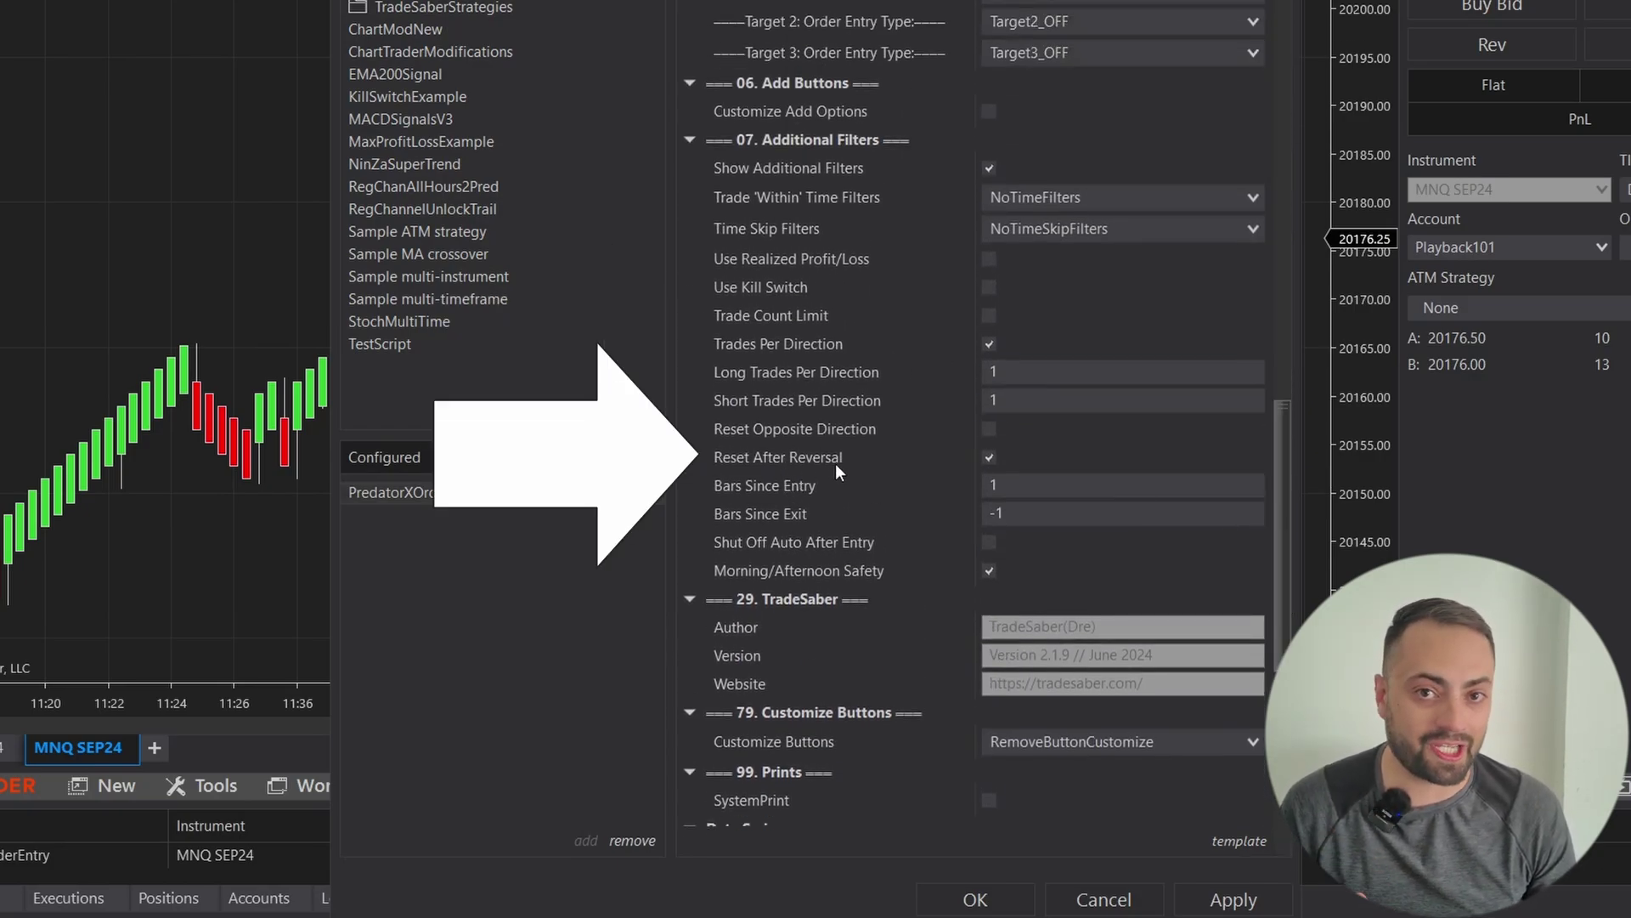
{"action": "left_click", "coordinate": [988, 875]}
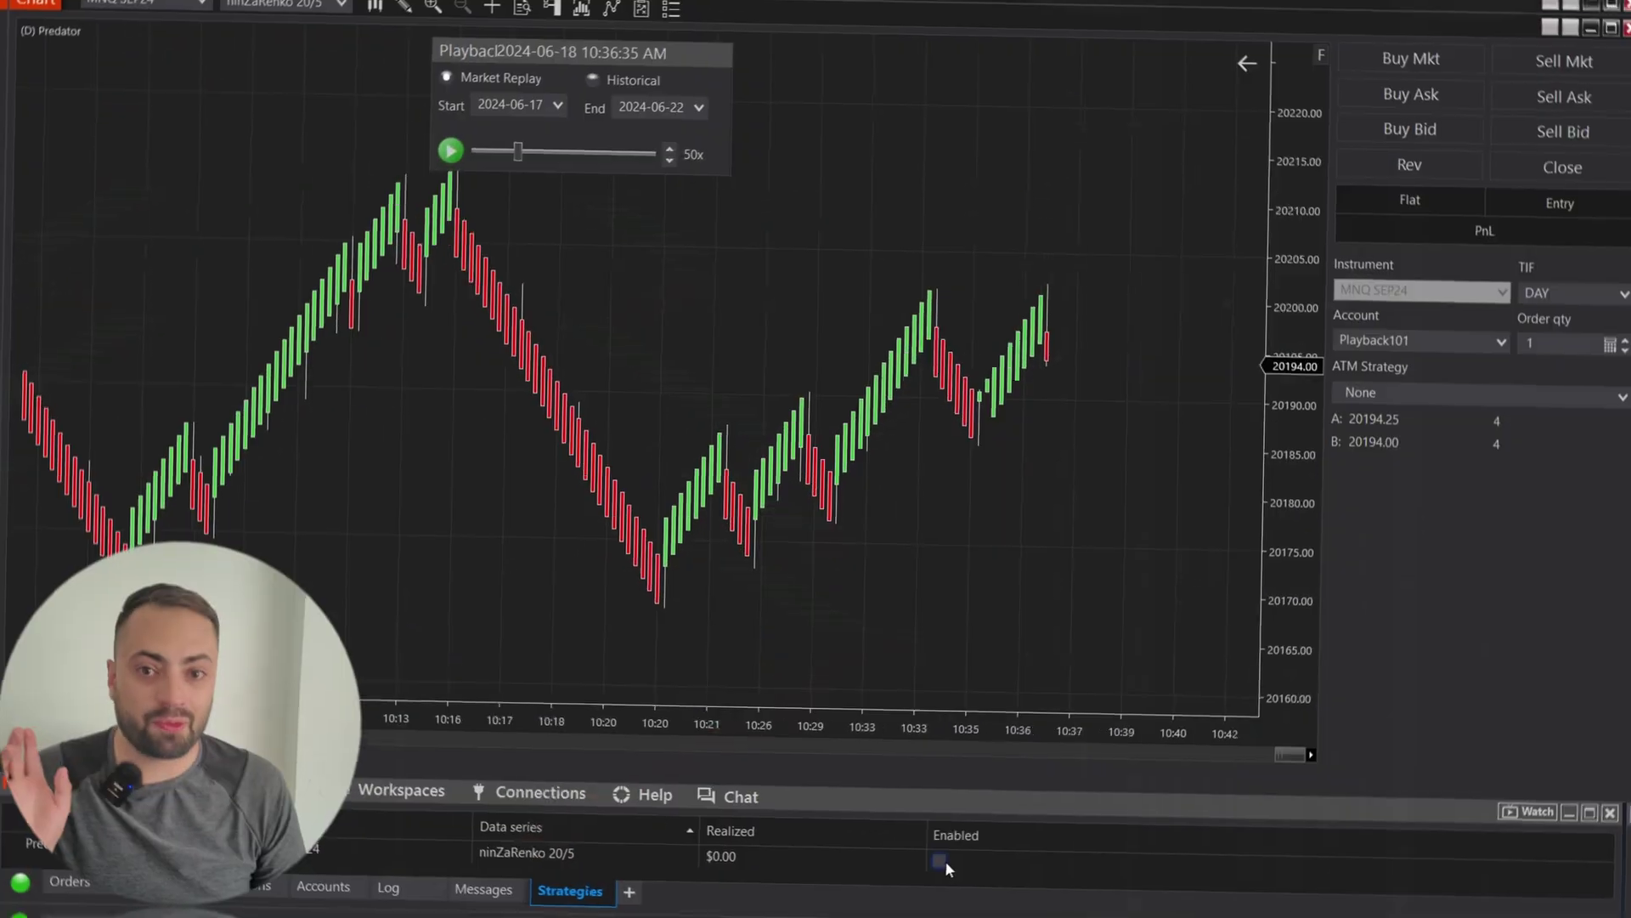
{"action": "left_click", "coordinate": [949, 858]}
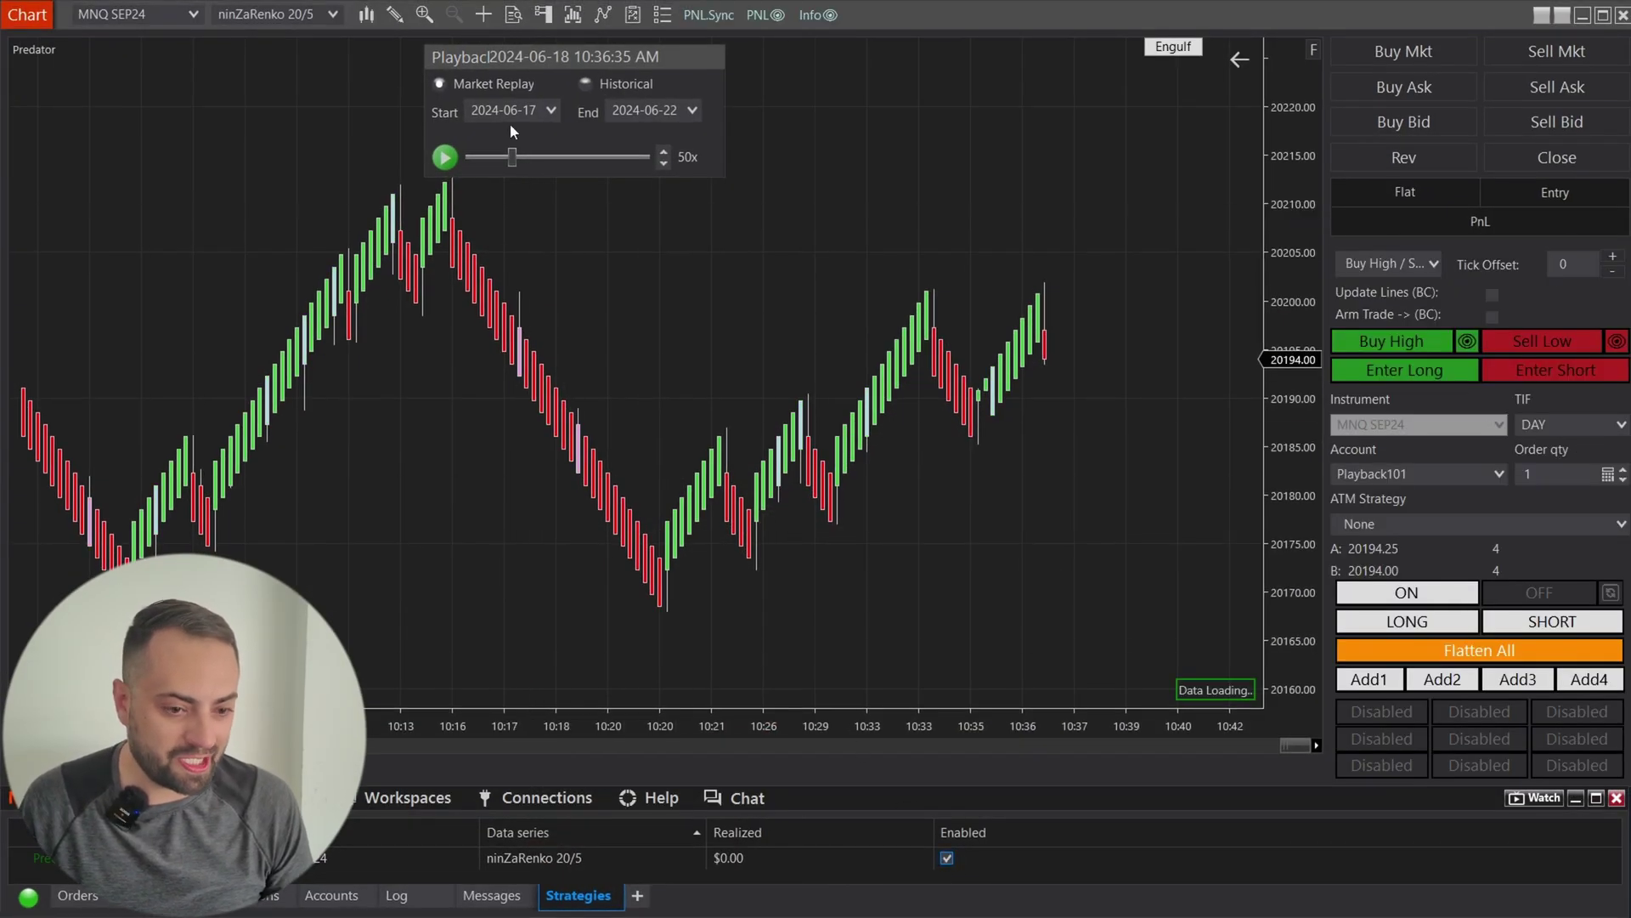
- Replay the market with the enabled strategy, running at 20x and raising the speed to 50x, and pause after the short trade
{"action": "left_click", "coordinate": [663, 164]}
{"action": "left_click", "coordinate": [448, 160]}
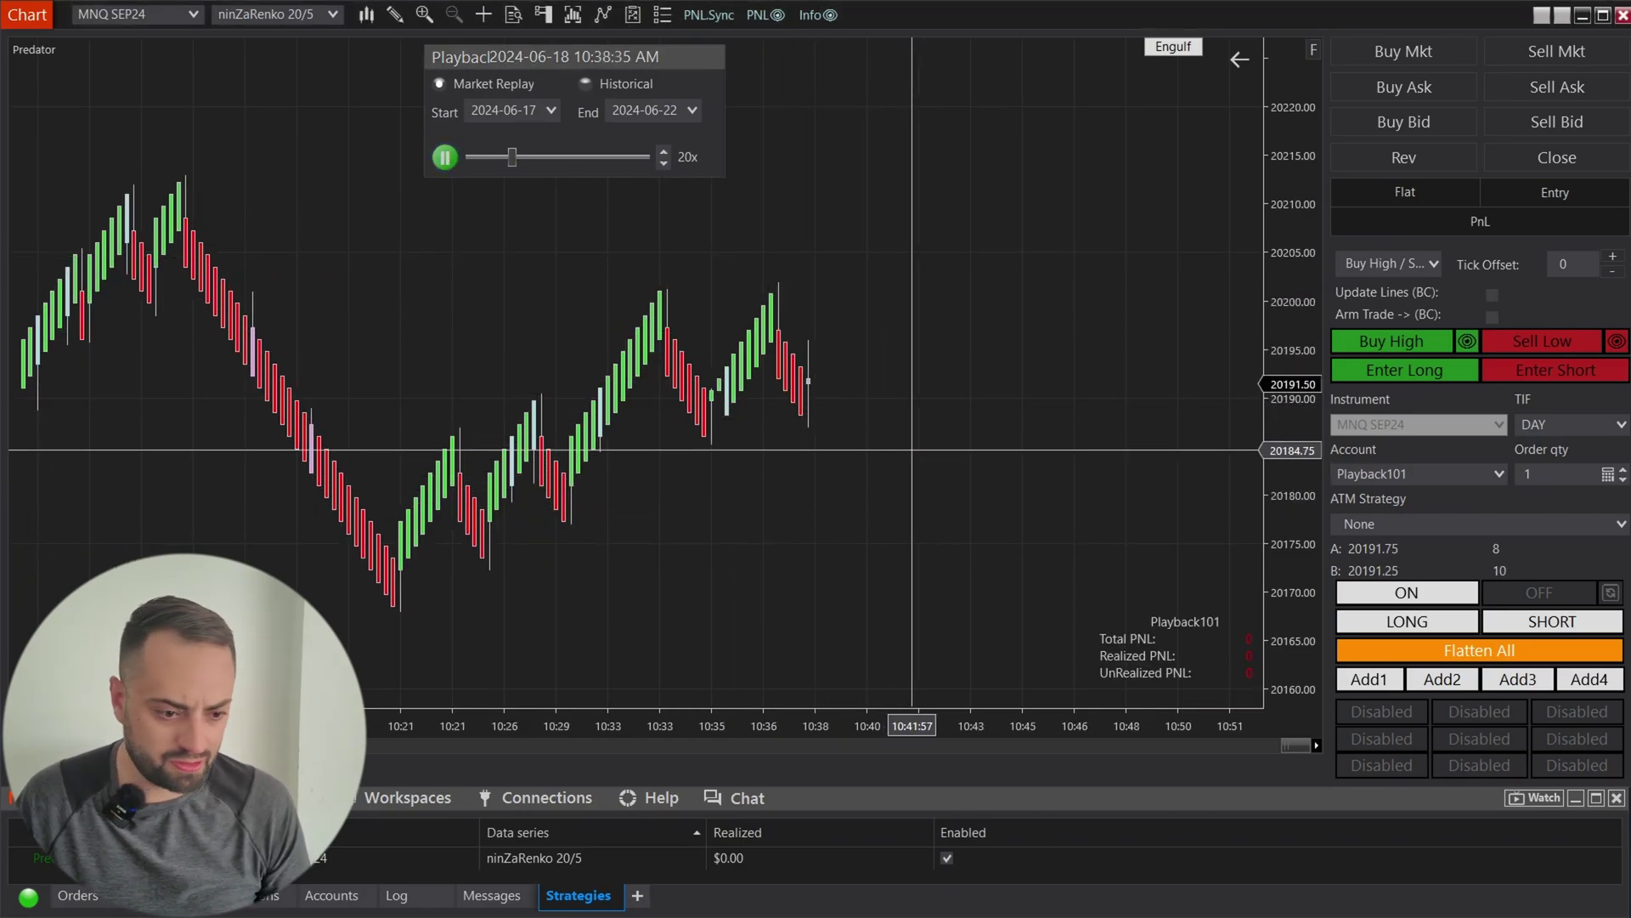
{"action": "left_click", "coordinate": [664, 155]}
{"action": "left_click", "coordinate": [664, 155]}
{"action": "left_click", "coordinate": [664, 154]}
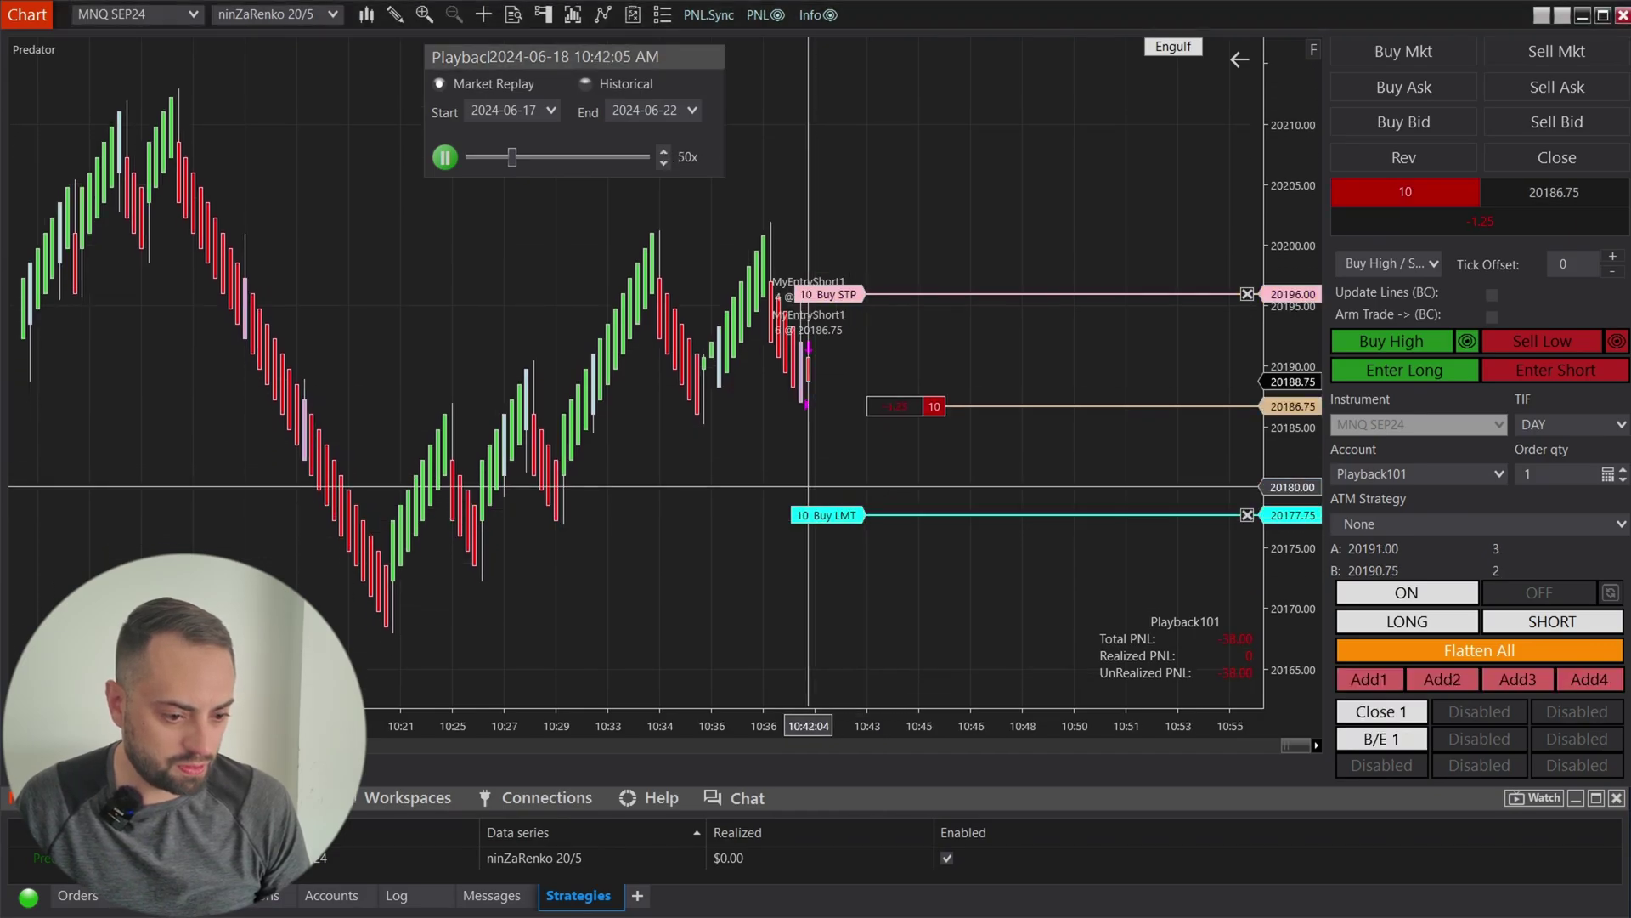
{"action": "left_click", "coordinate": [444, 156]}
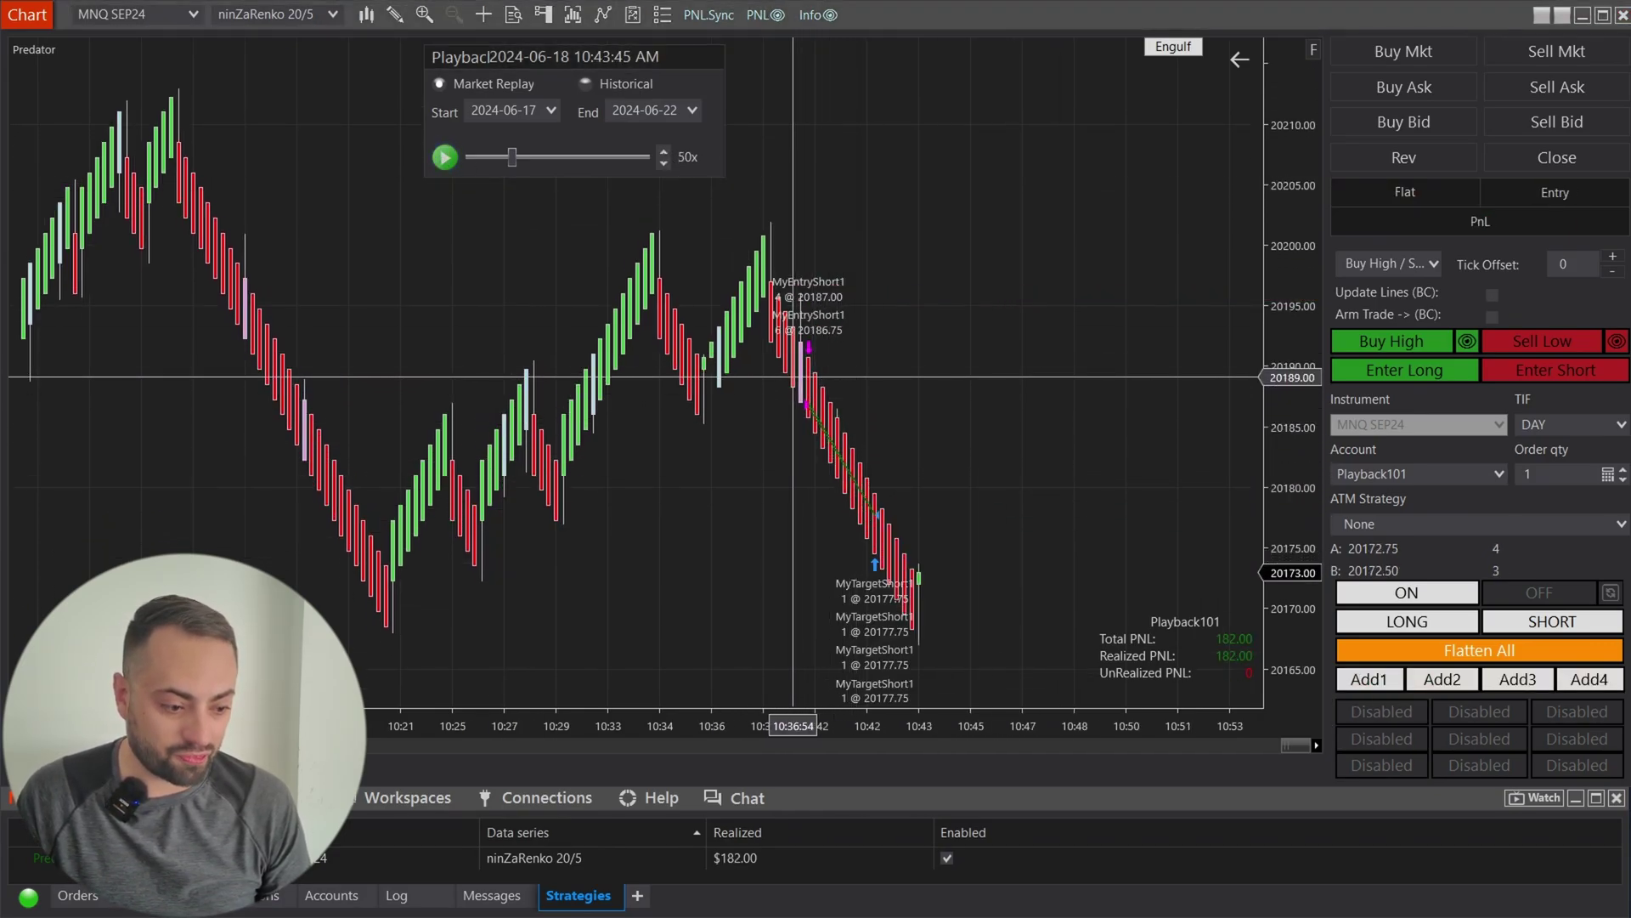
- Check the strategy's Trades Per Direction limits and reset options, and close its settings without changes
{"action": "key", "text": "ctrl+s"}
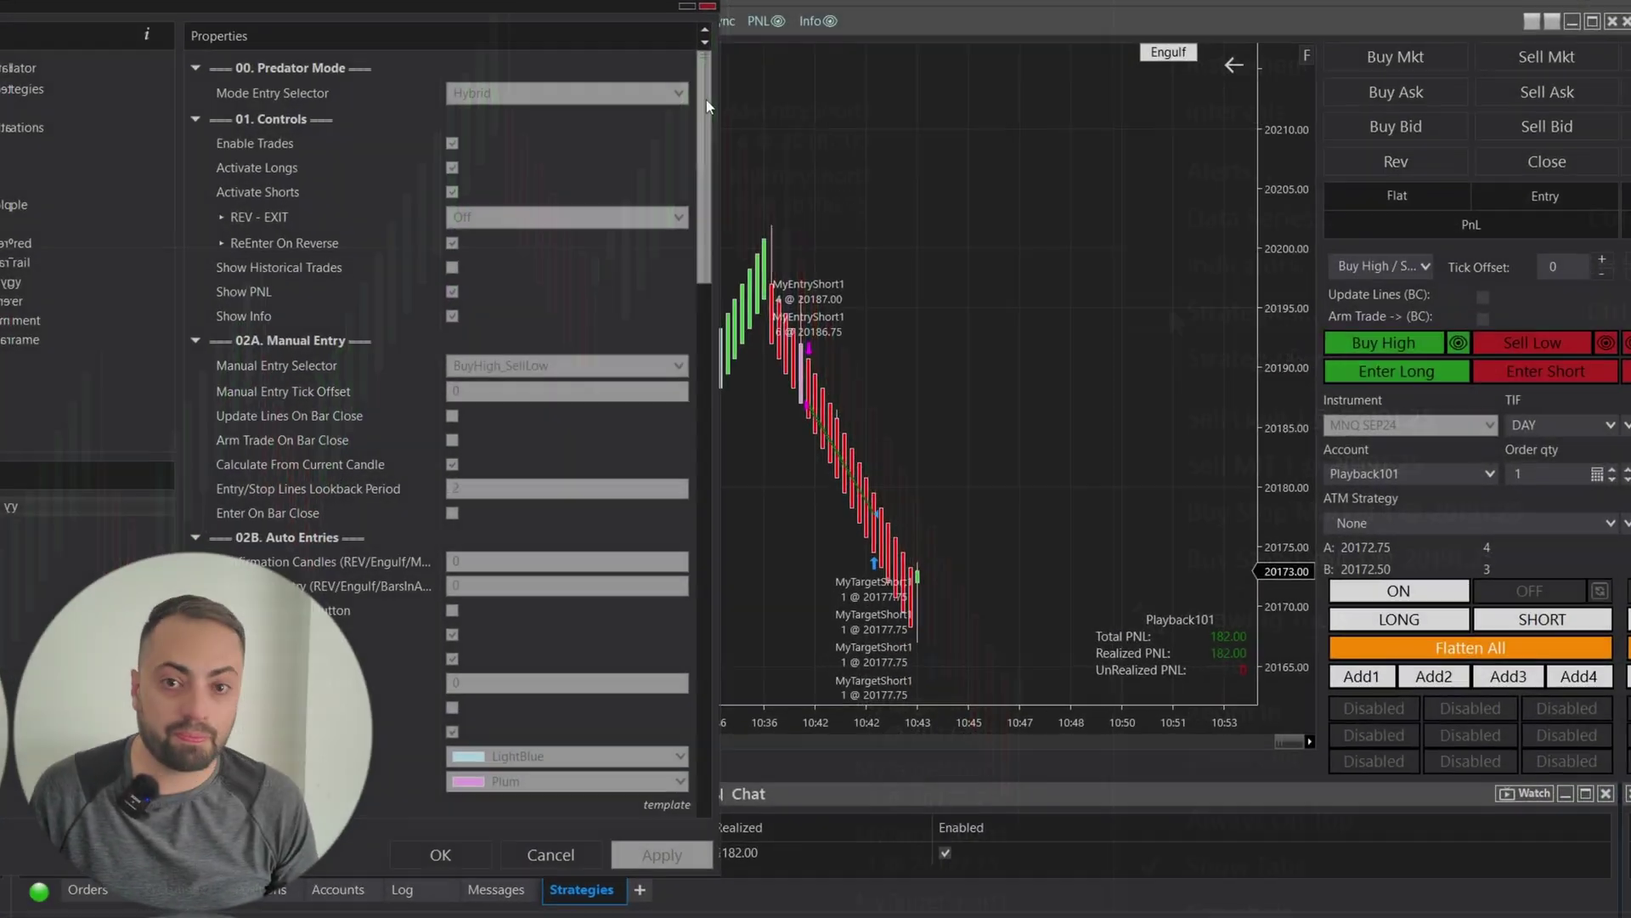
{"action": "left_click_drag", "start_coordinate": [706, 100], "coordinate": [717, 537]}
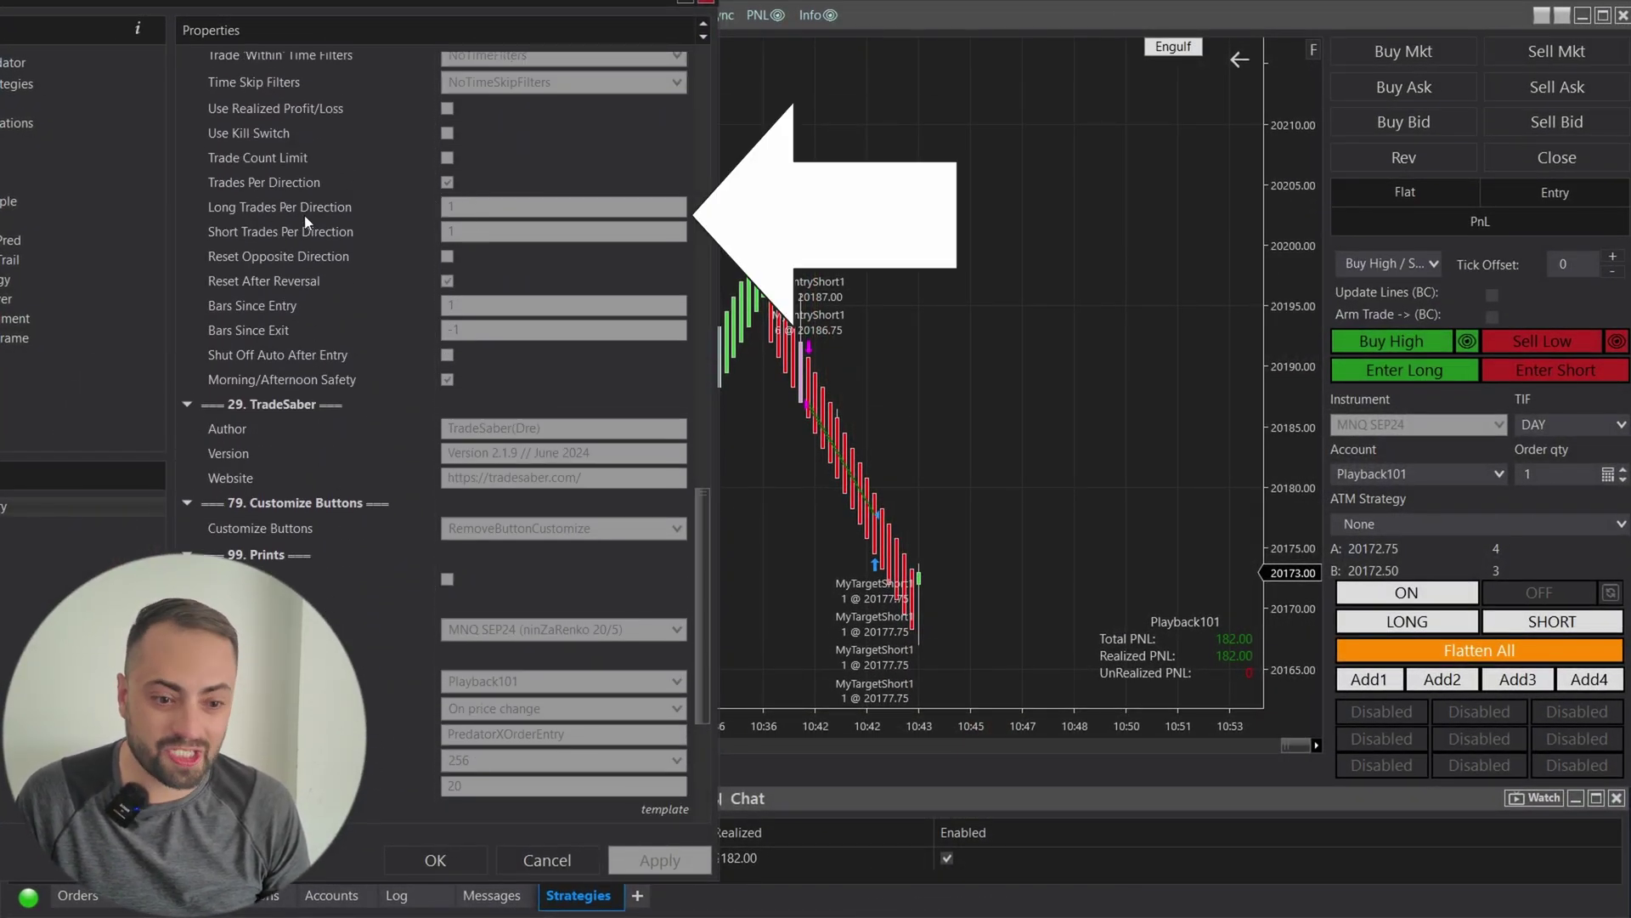
{"action": "left_click", "coordinate": [705, 4]}
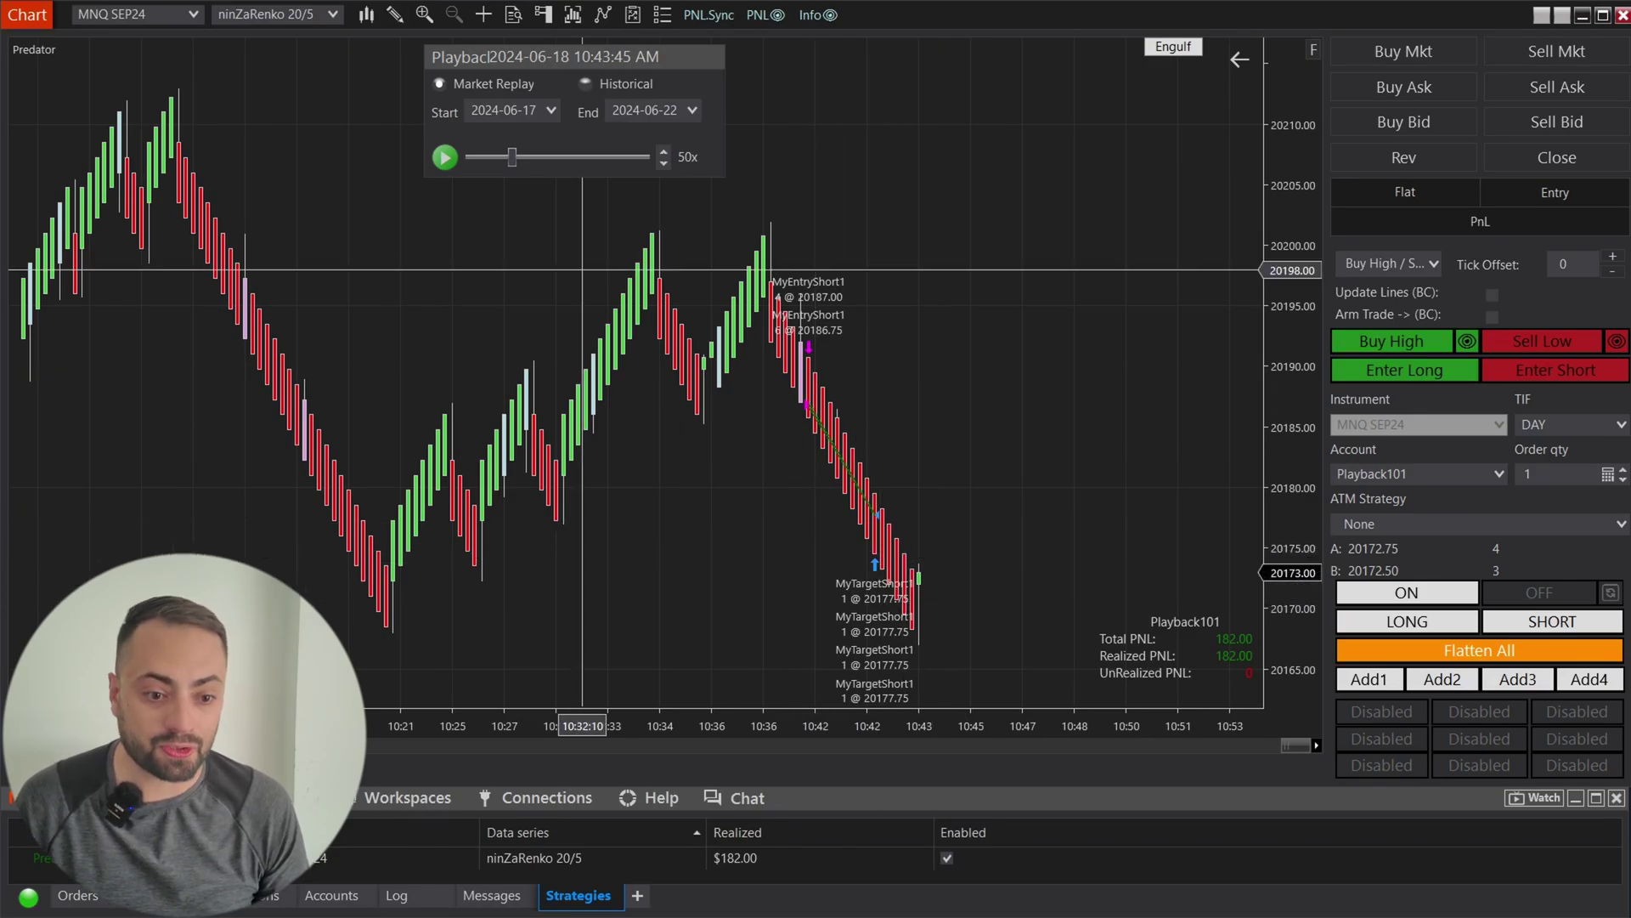
- Continue the market replay at 50x, pausing it to examine the reversal and the following short trade
{"action": "left_click", "coordinate": [444, 157]}
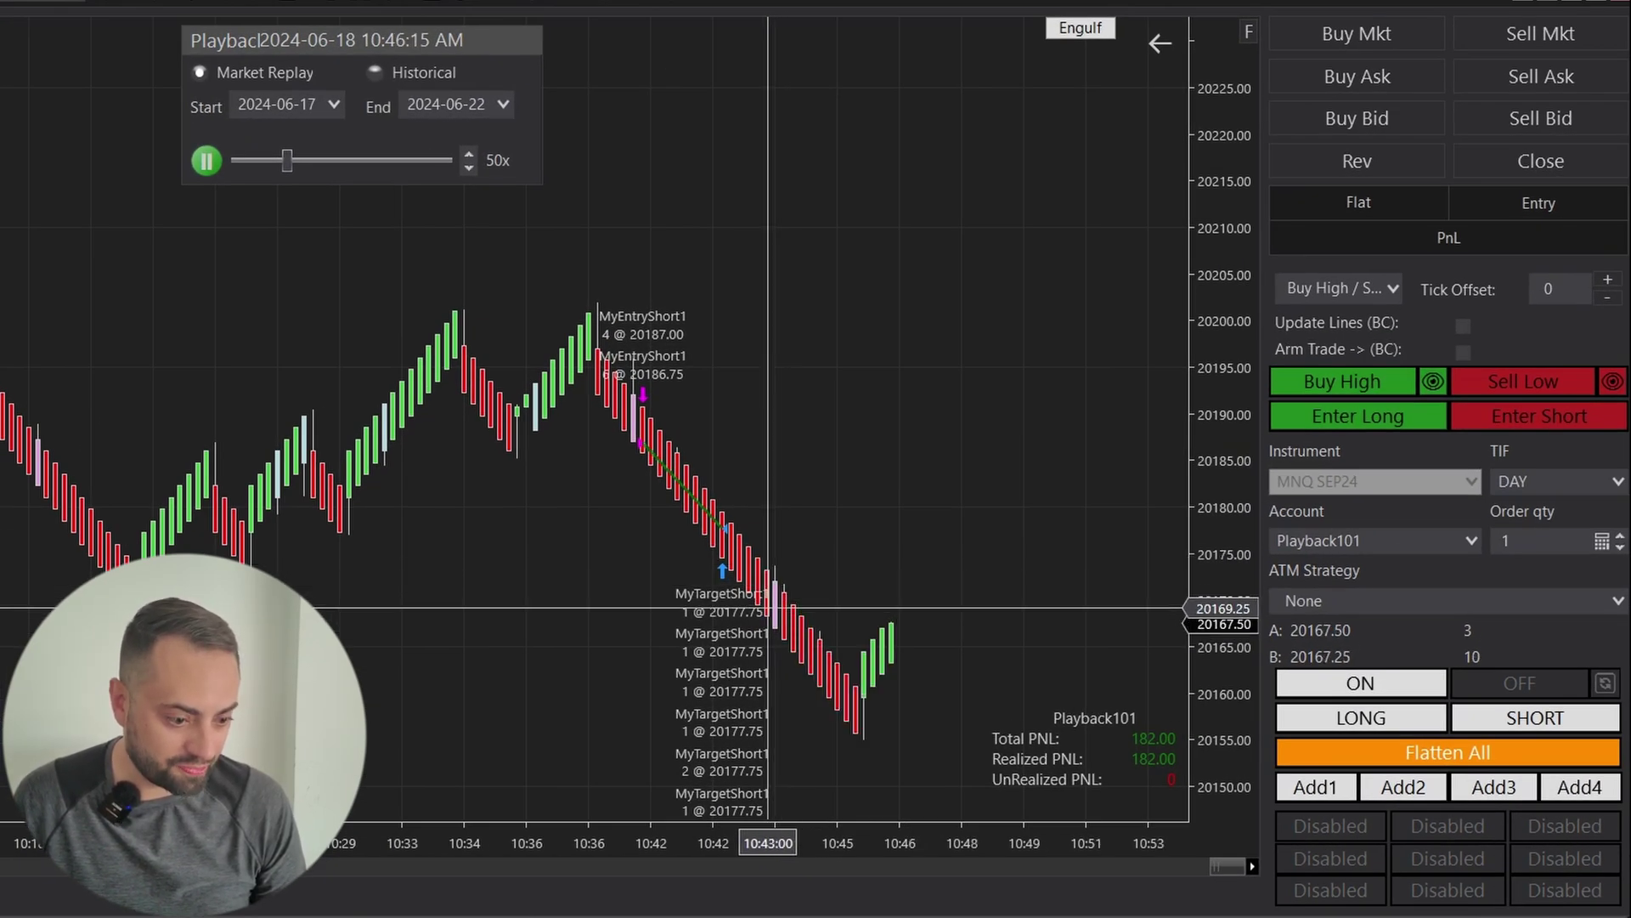
{"action": "left_click", "coordinate": [206, 160]}
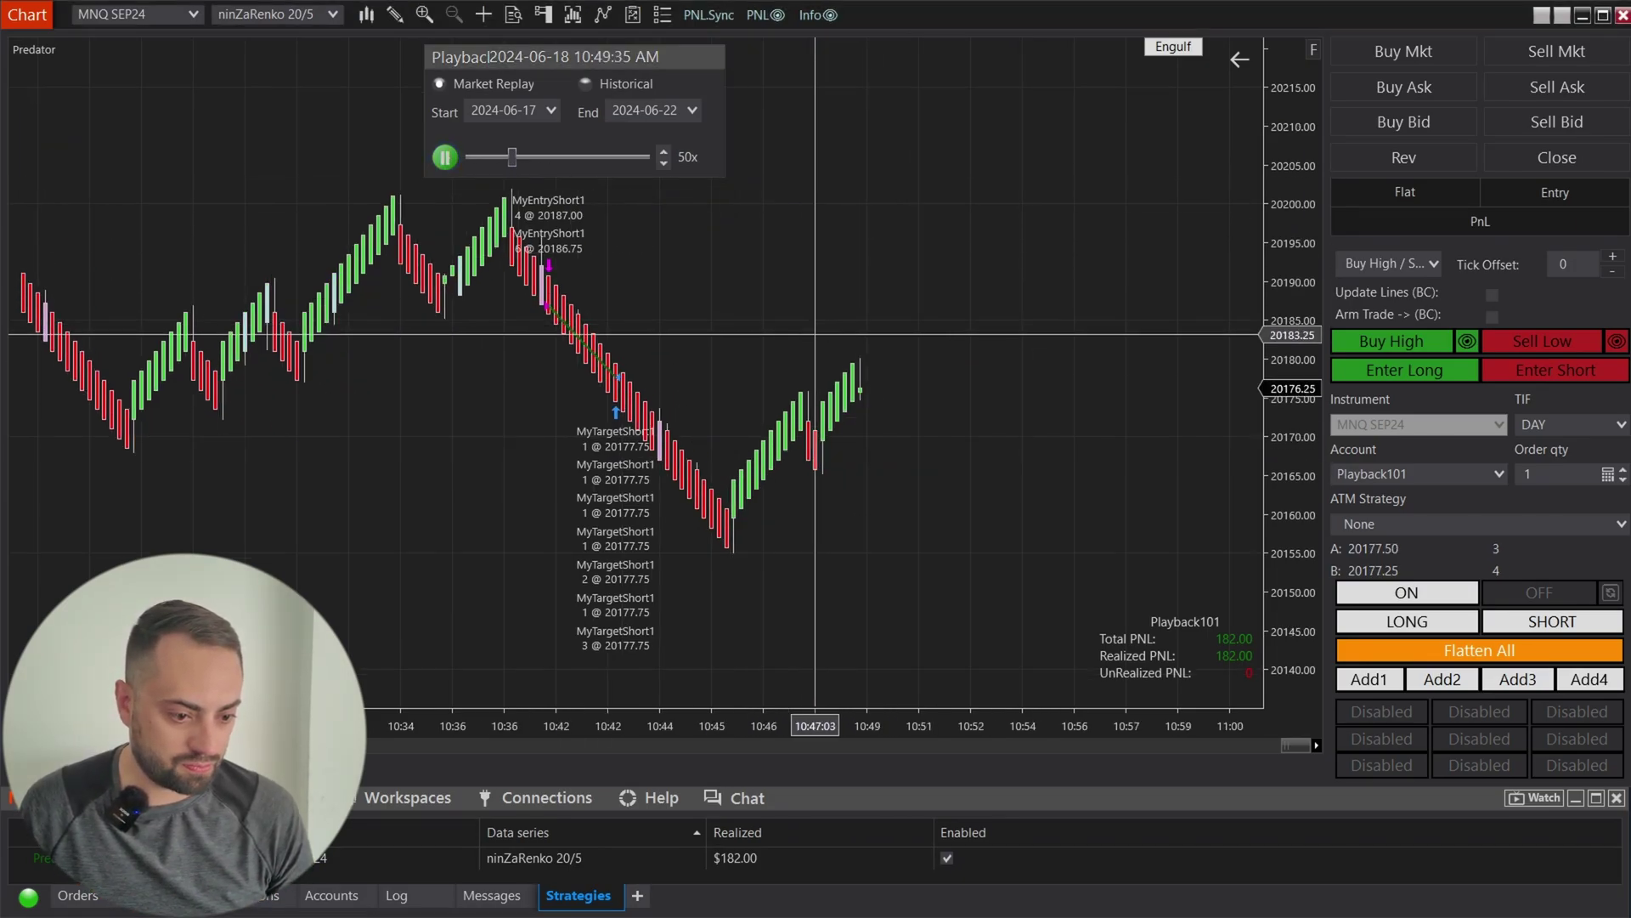
{"action": "left_click", "coordinate": [444, 157]}
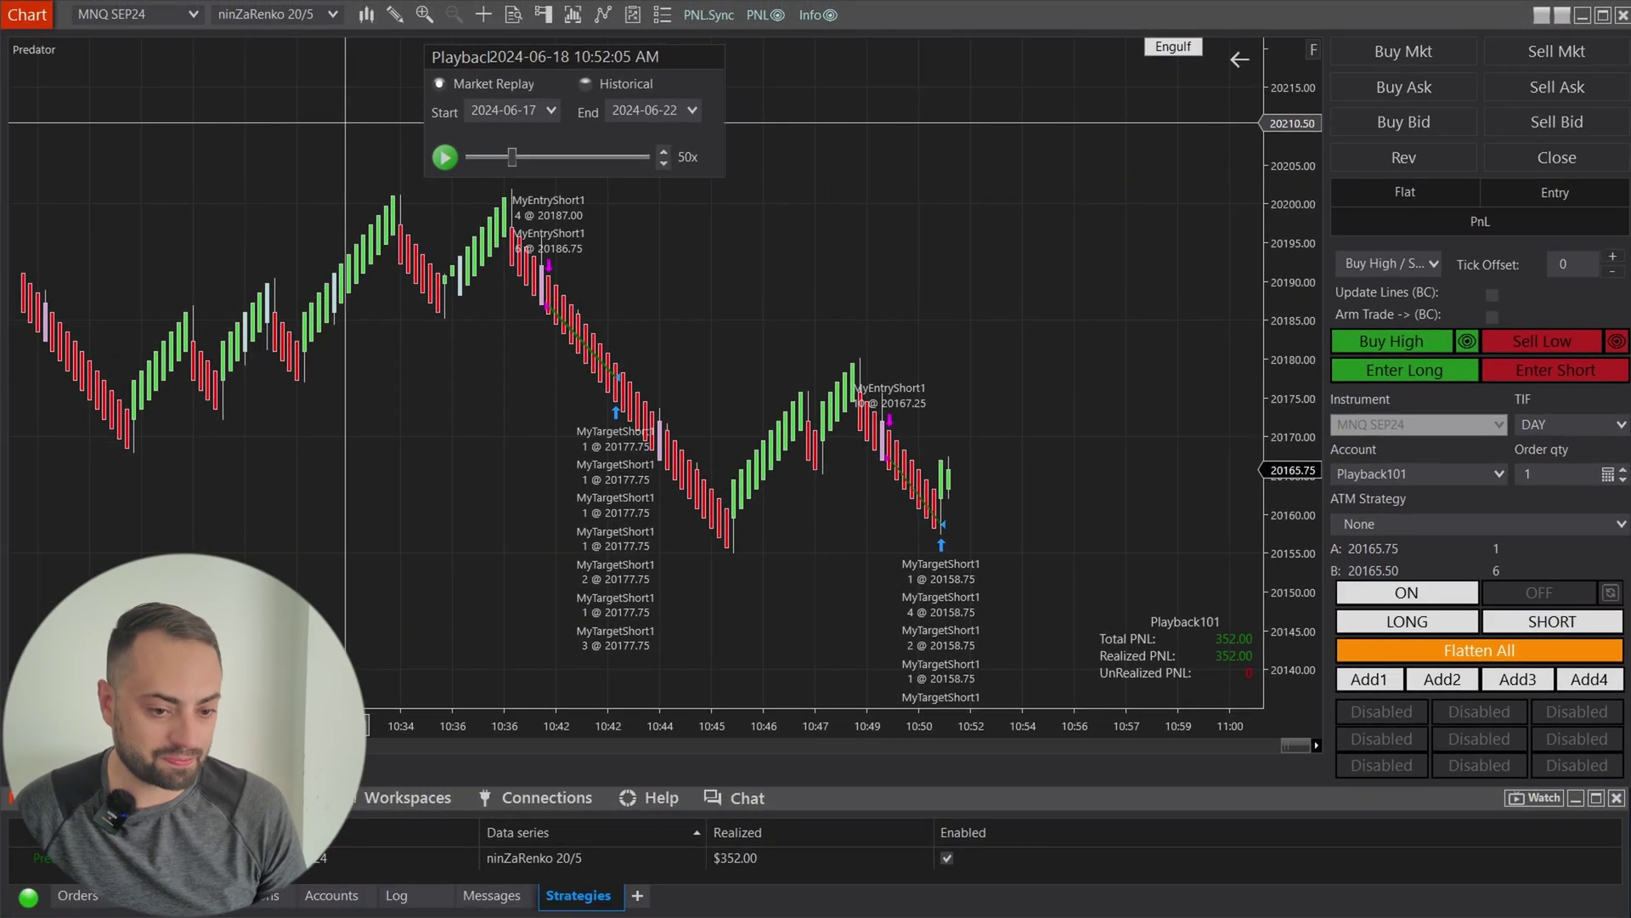
- Run the replay on at 500x, shift the chart to inspect the executed trades, and raise the speed to 1000x
{"action": "left_click", "coordinate": [207, 160]}
{"action": "left_click", "coordinate": [469, 153]}
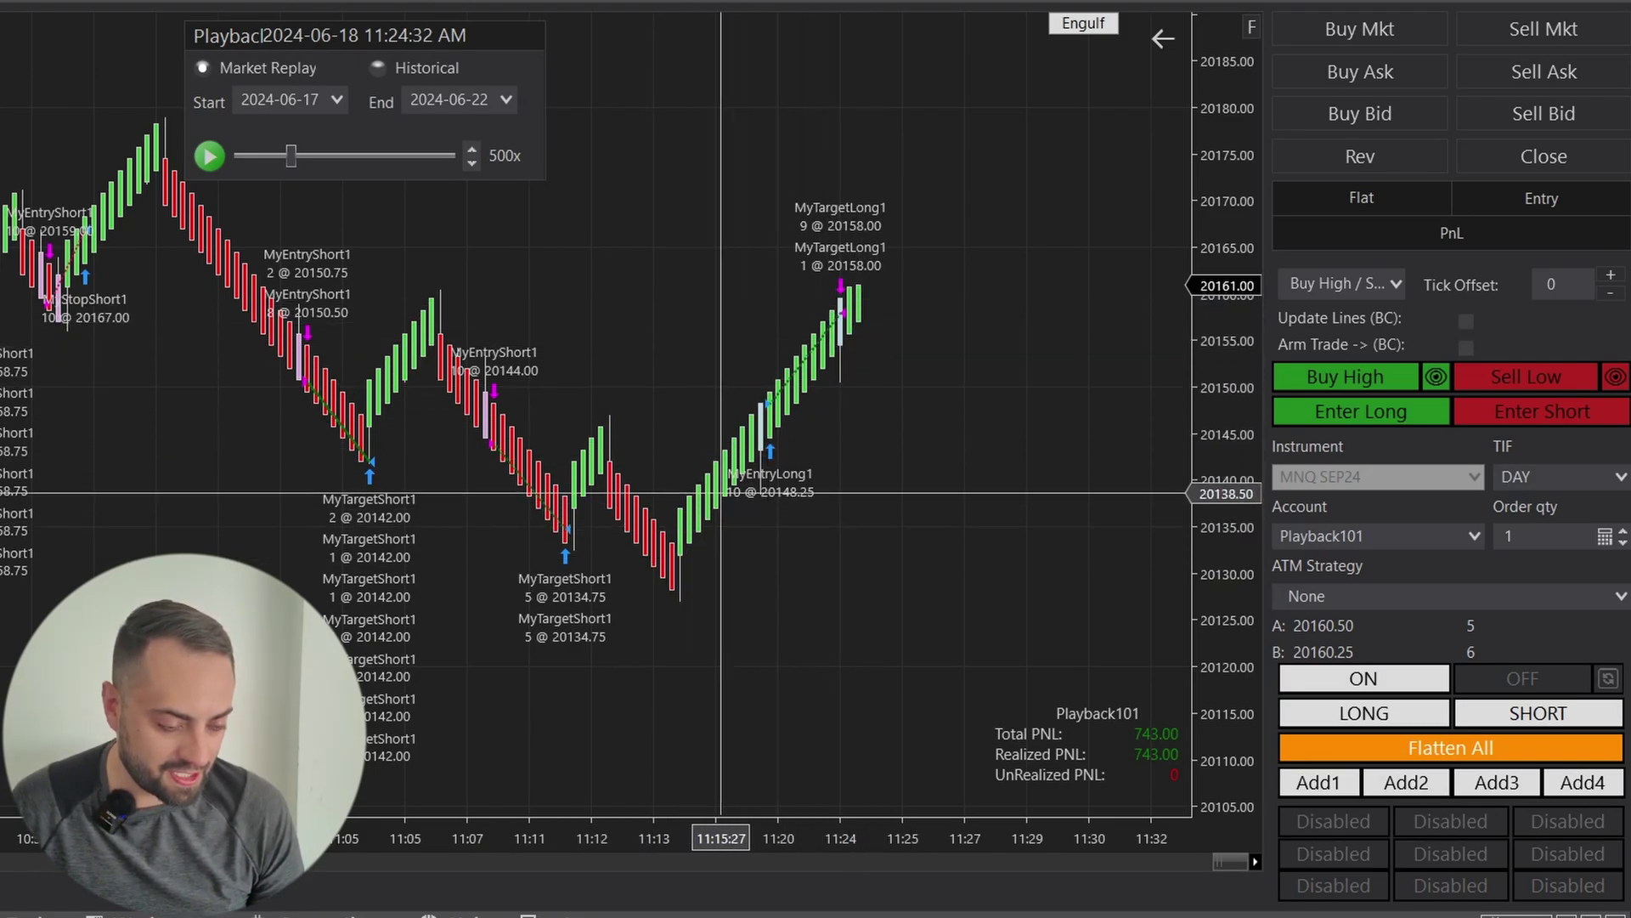
{"action": "left_click_drag", "start_coordinate": [975, 469], "coordinate": [770, 595]}
{"action": "left_click", "coordinate": [209, 156]}
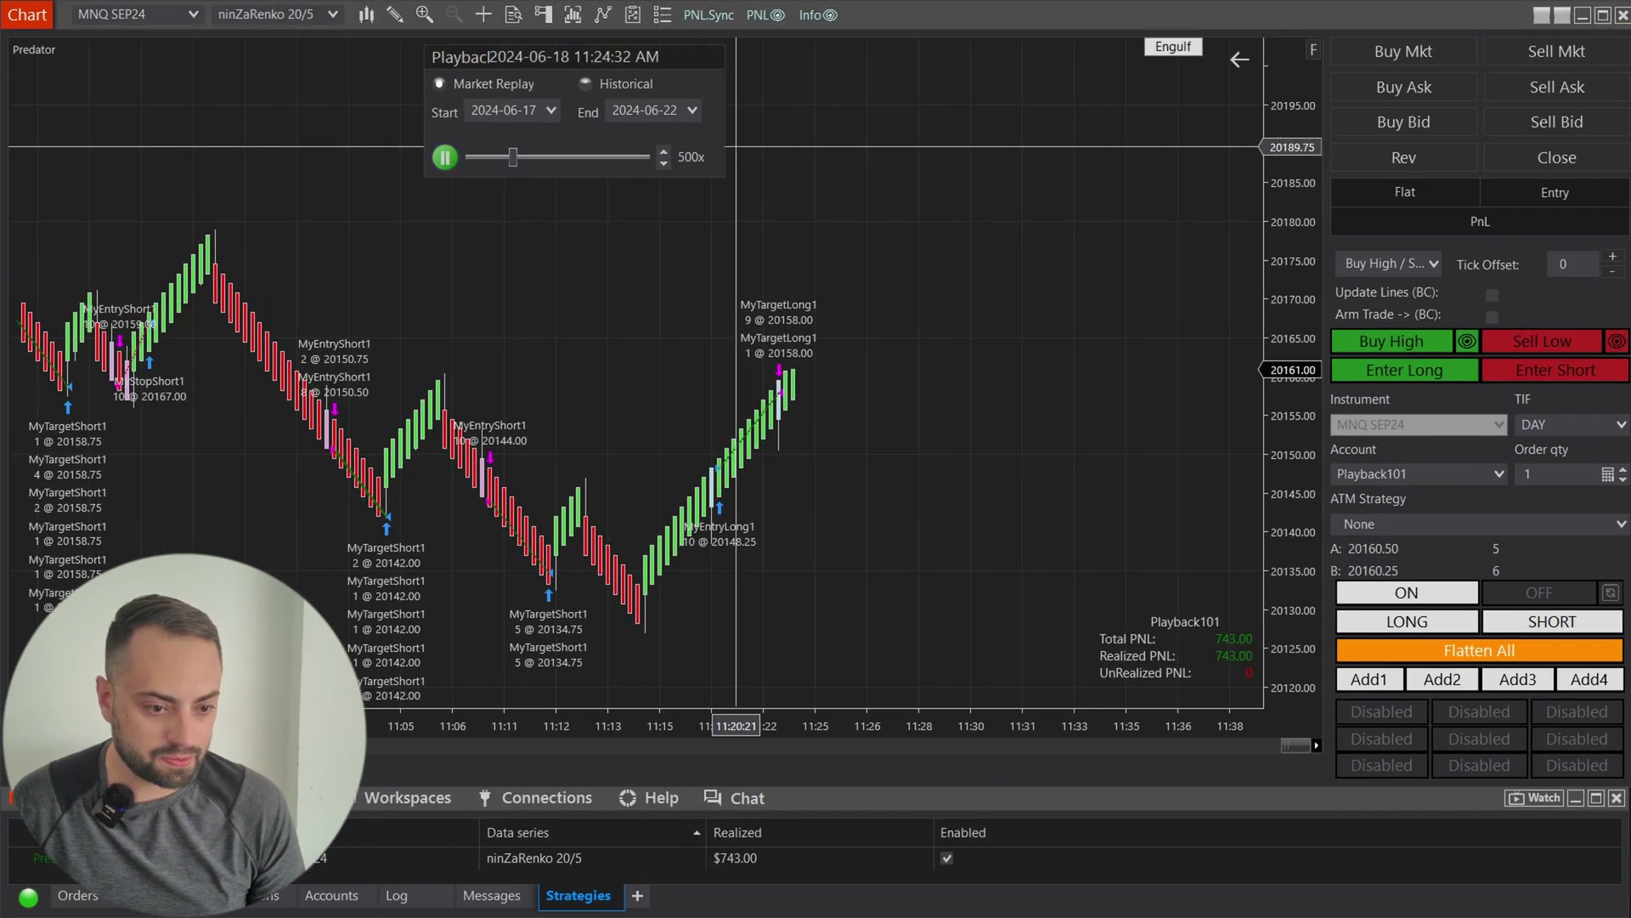
{"action": "left_click", "coordinate": [472, 149]}
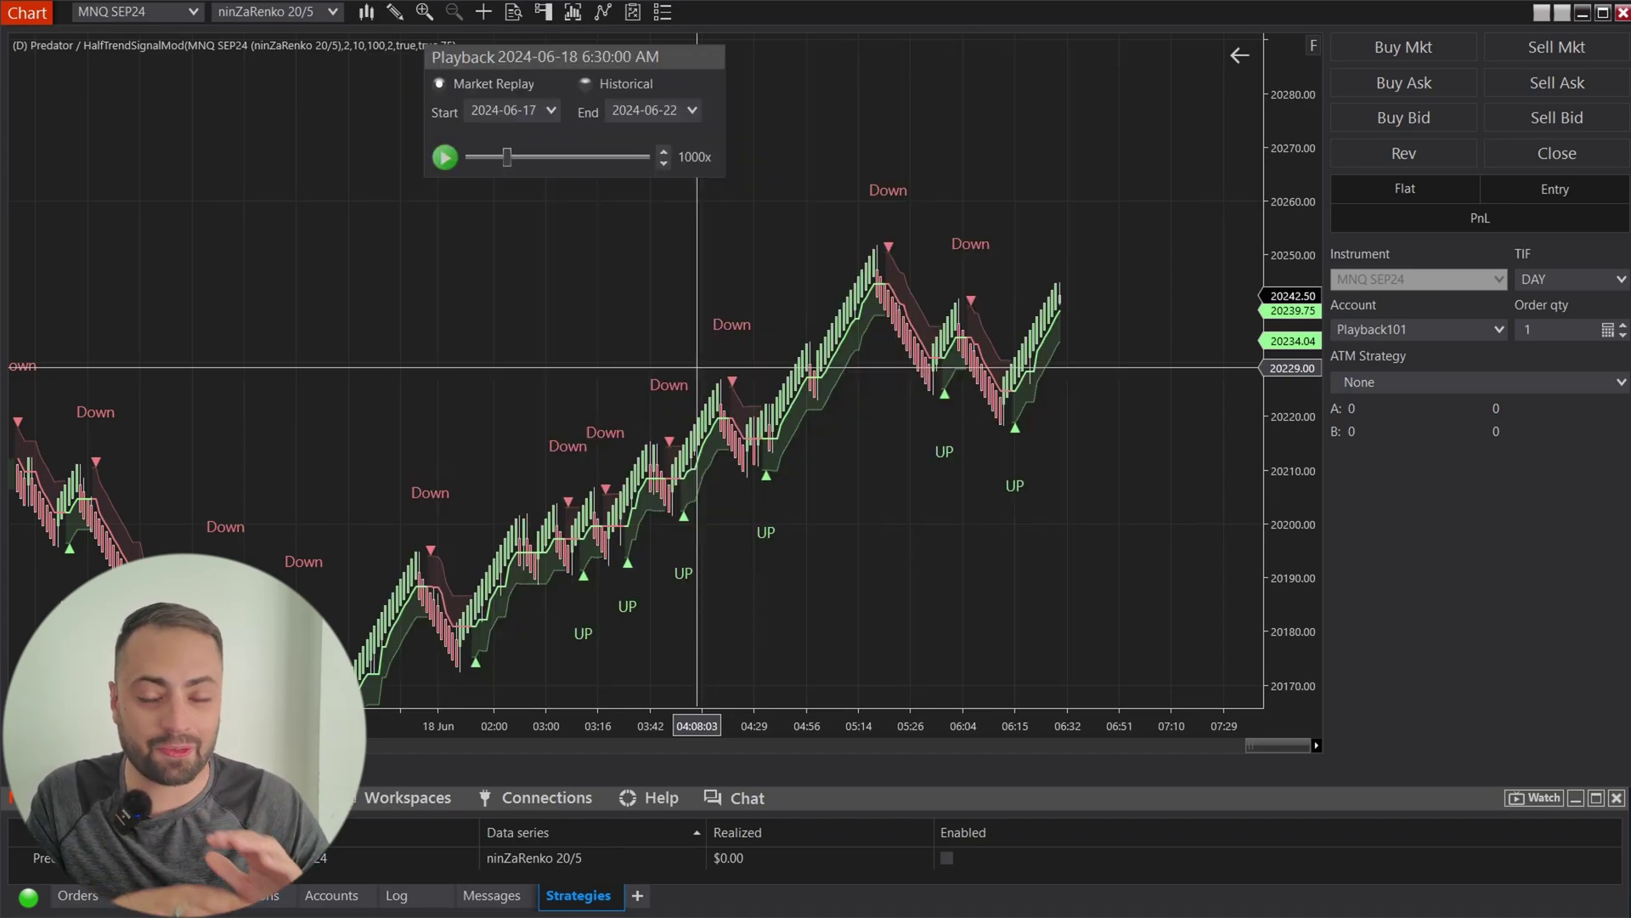
- Review the PredatorXOrderEntry custom FILTER Signal tags and the Trades Per Direction options, including Reset Opposite FILTER
{"action": "right_click", "coordinate": [824, 168]}
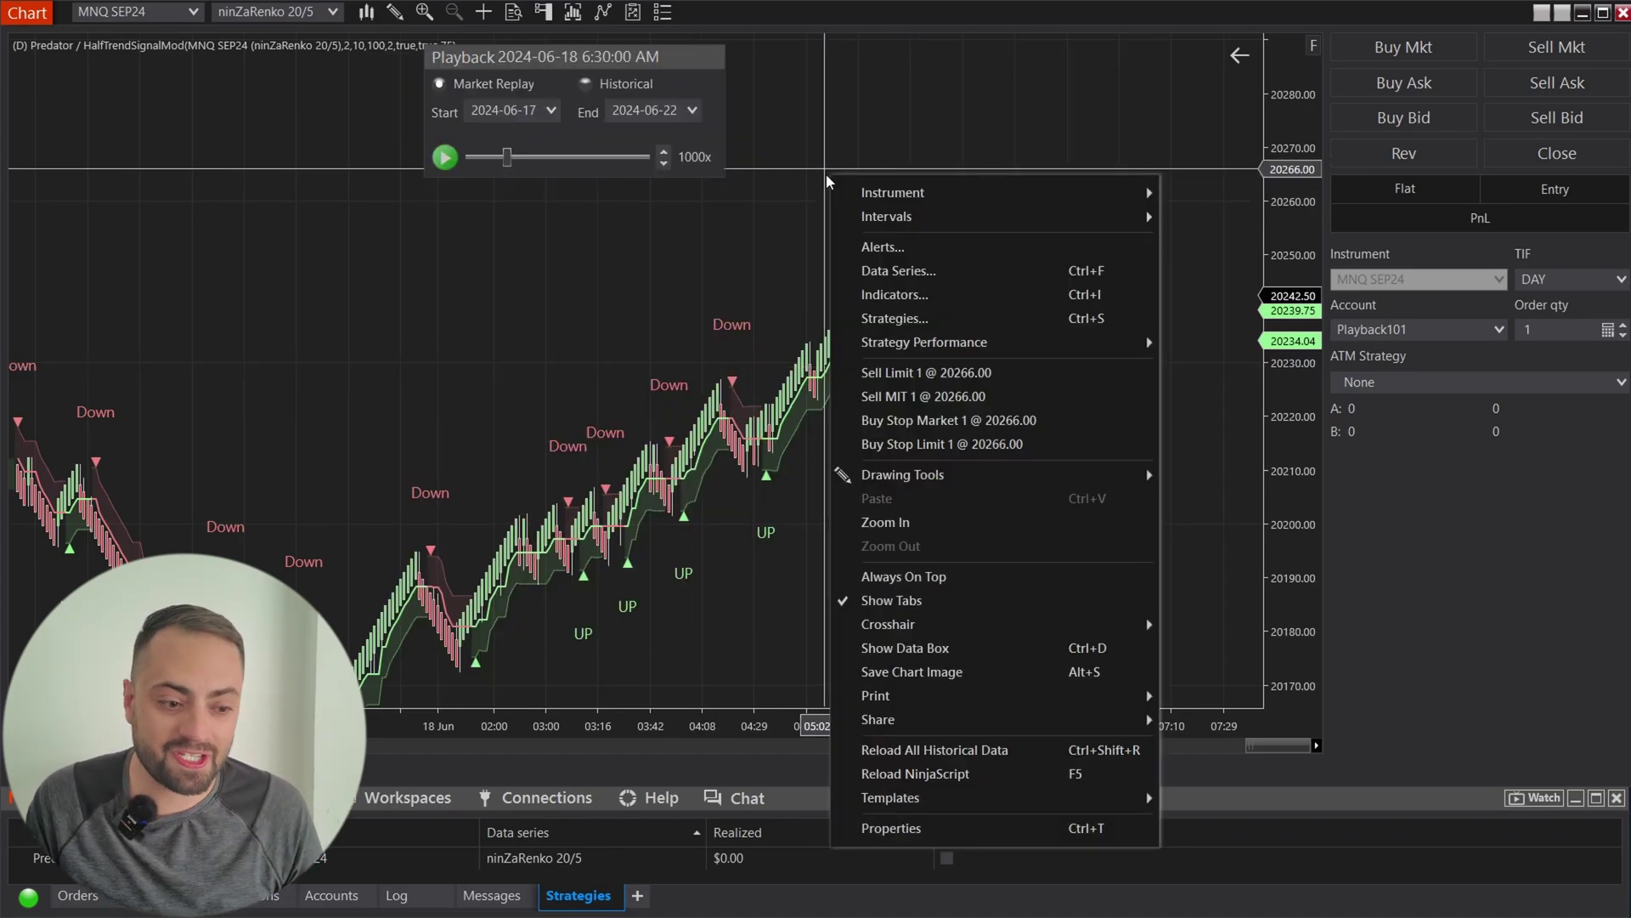
{"action": "left_click", "coordinate": [921, 323]}
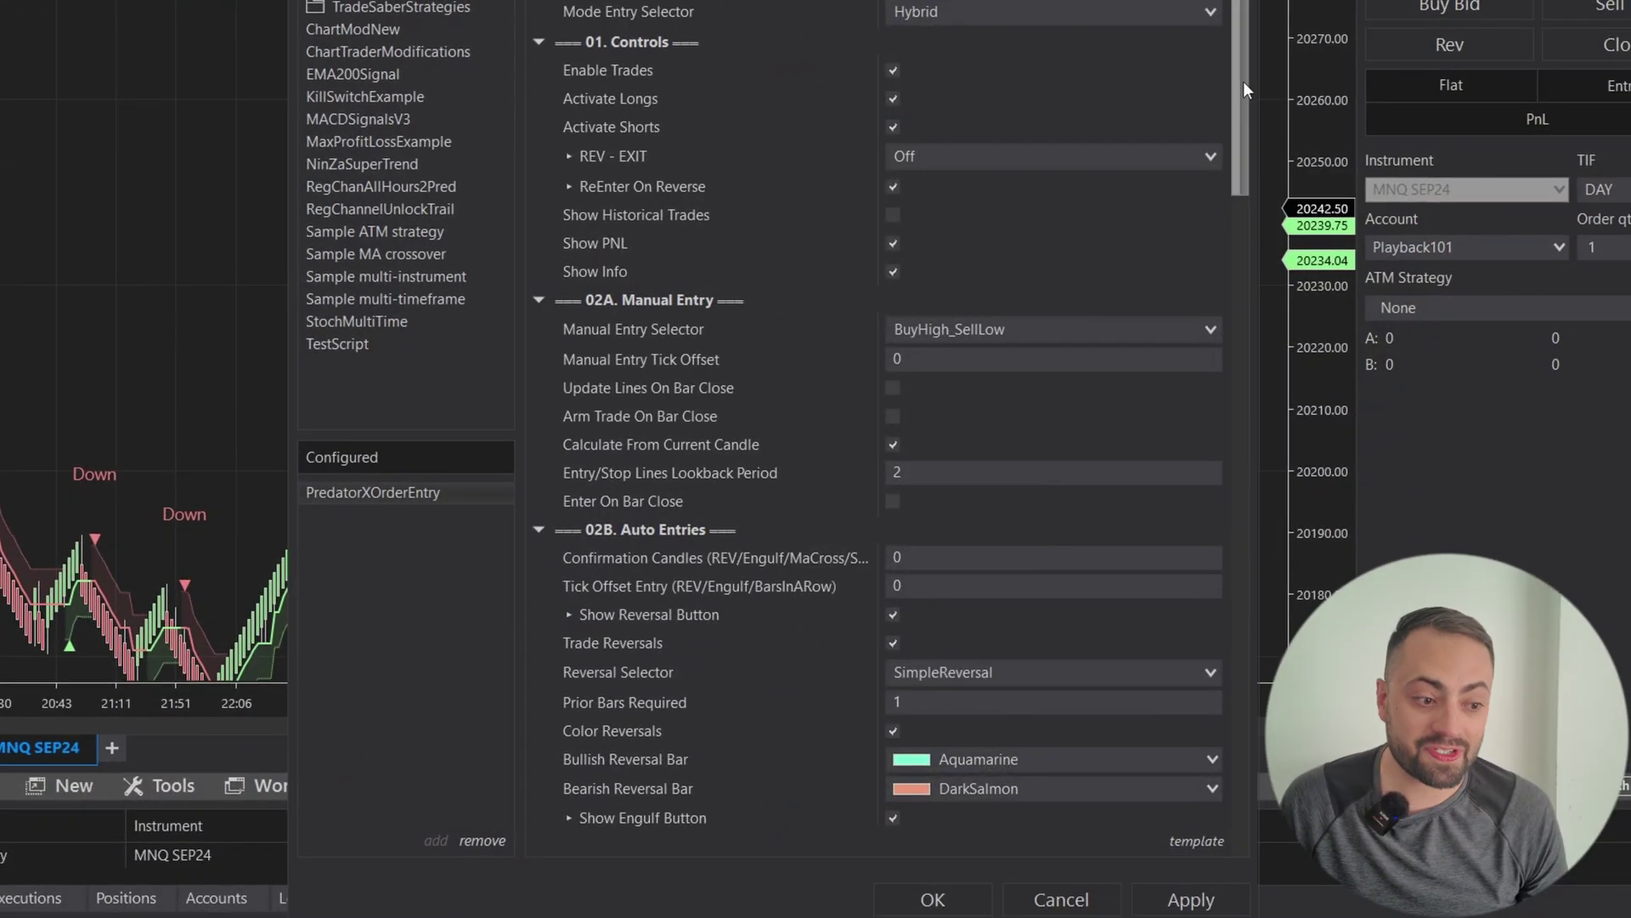
{"action": "left_click_drag", "start_coordinate": [1223, 184], "coordinate": [1240, 223]}
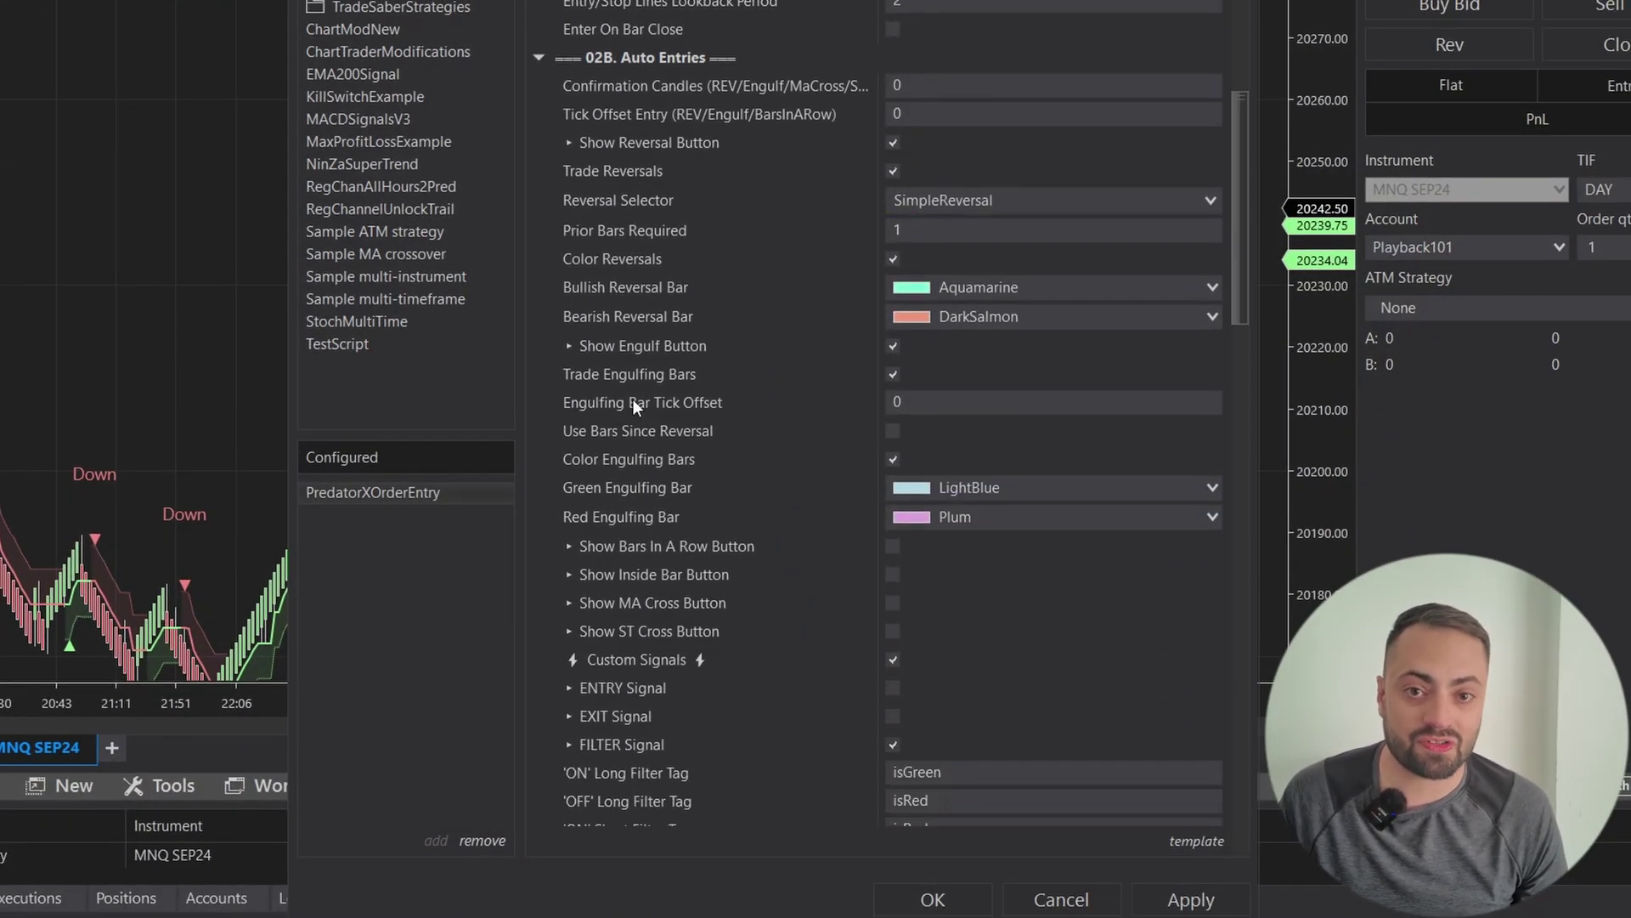
{"action": "left_click_drag", "start_coordinate": [1237, 231], "coordinate": [1228, 364]}
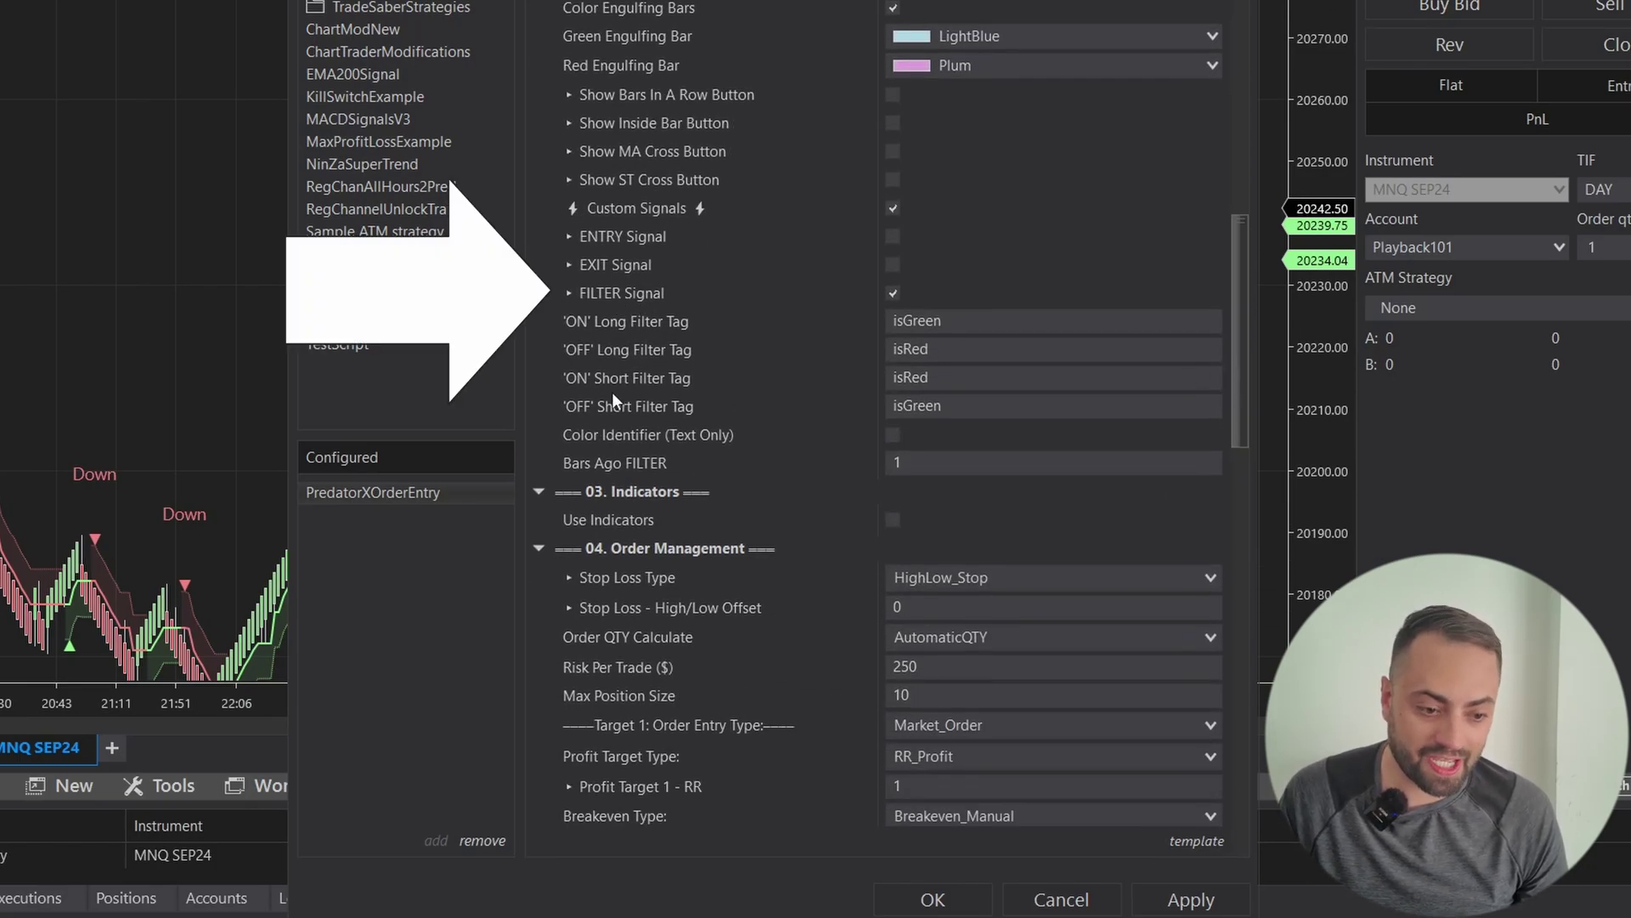
{"action": "left_click", "coordinate": [974, 326]}
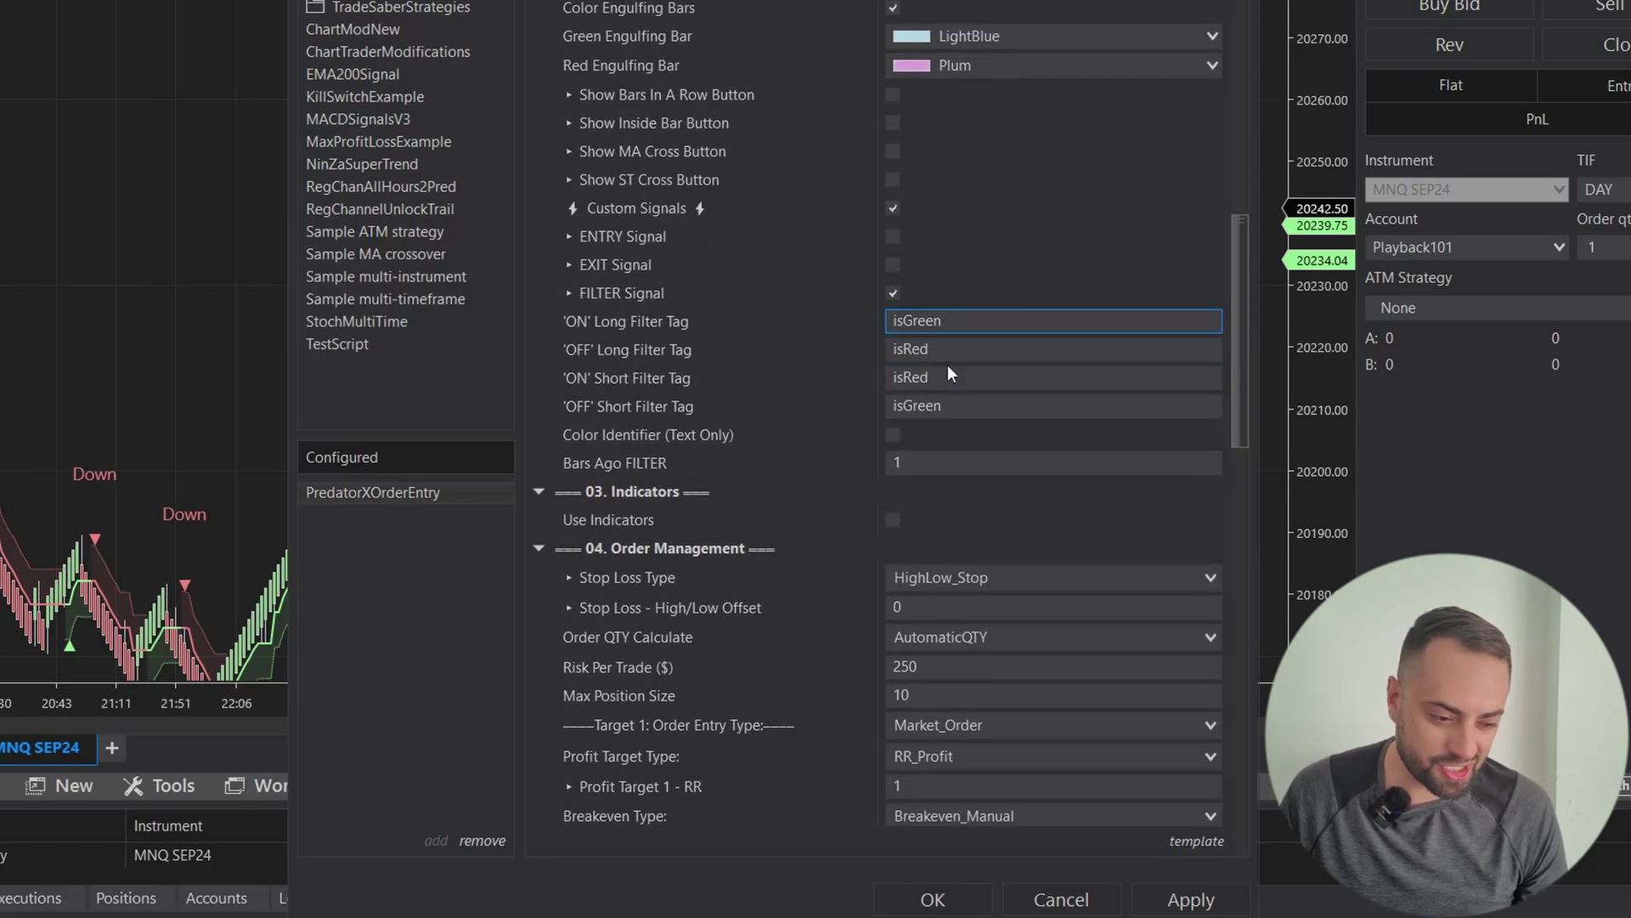
{"action": "left_click_drag", "start_coordinate": [1244, 344], "coordinate": [1247, 357]}
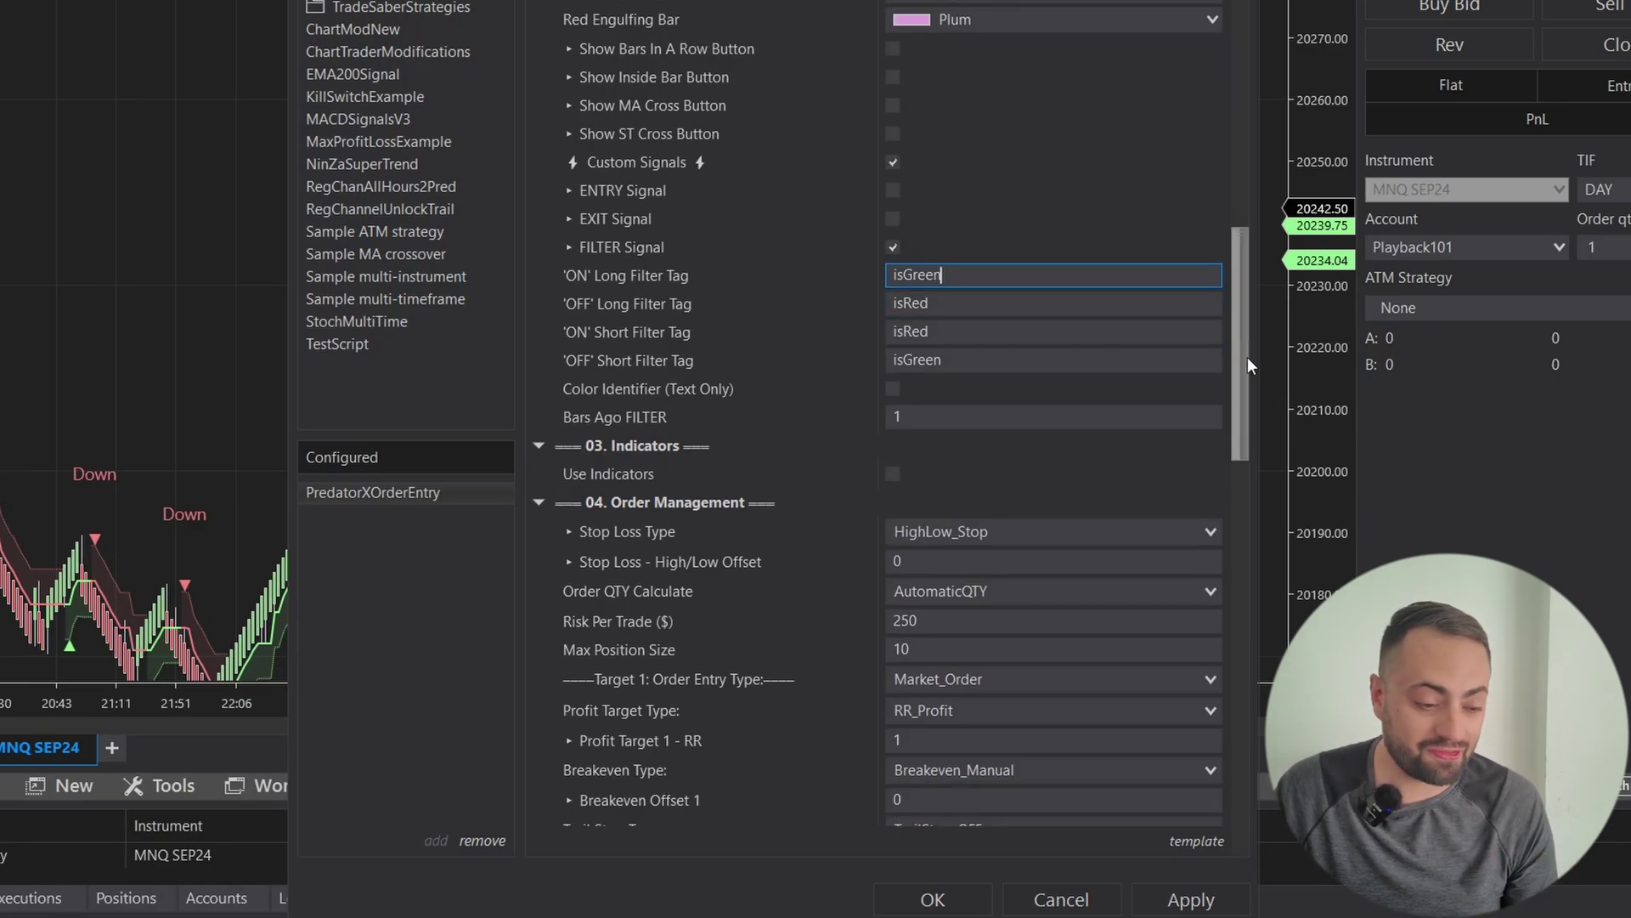
{"action": "scroll", "coordinate": [1247, 358], "scroll_direction": "down", "scroll_amount": 1}
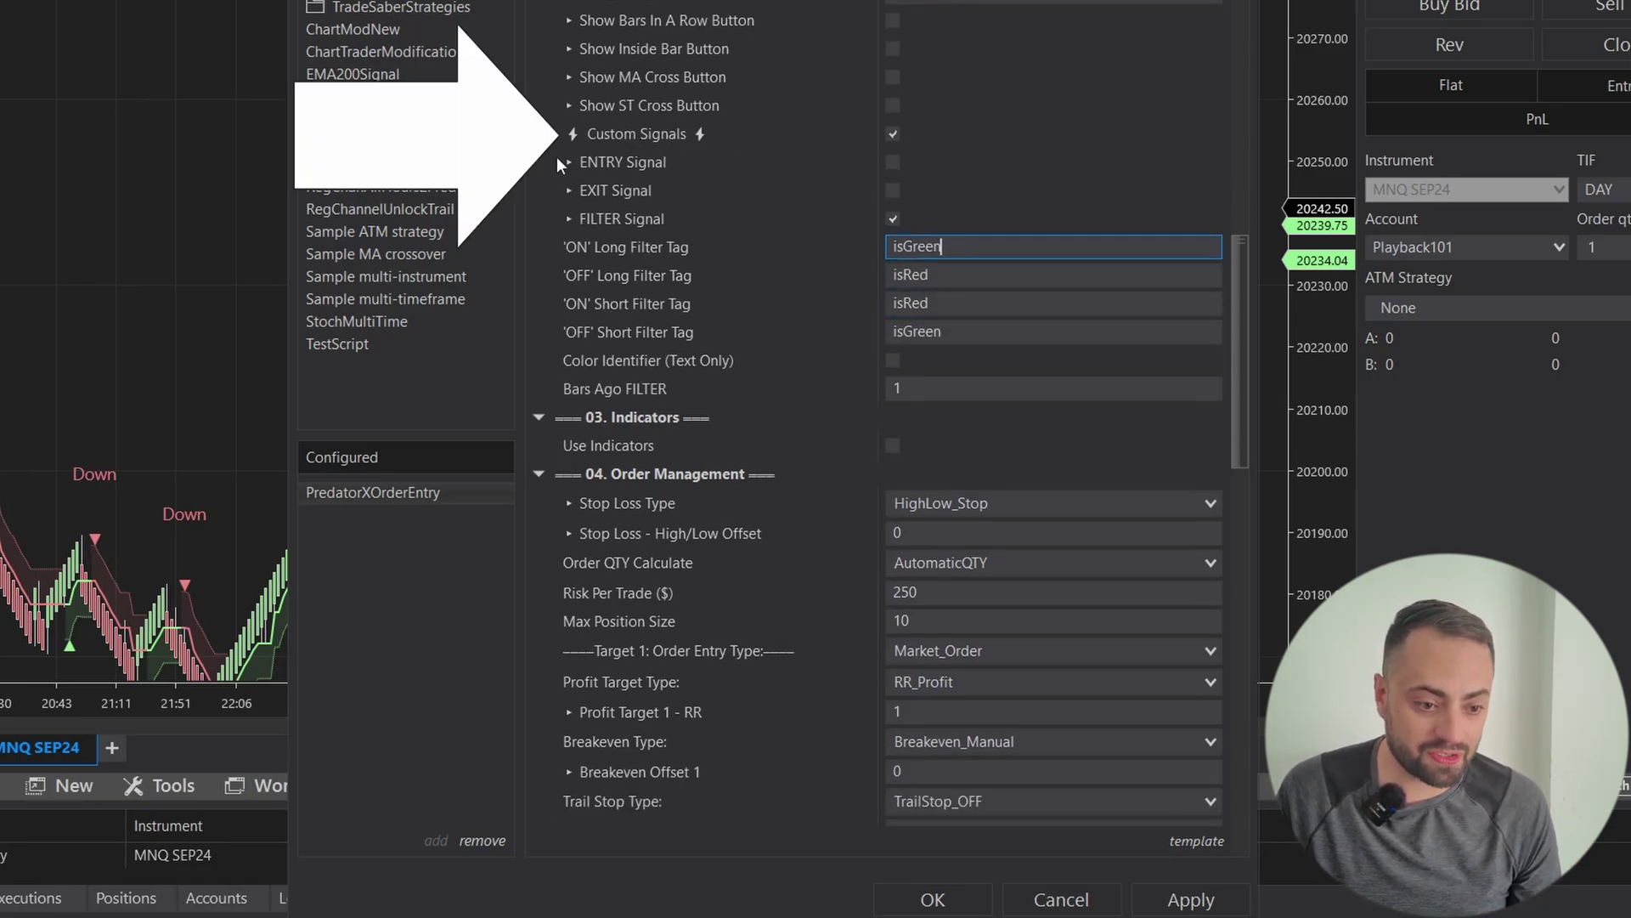
{"action": "left_click_drag", "start_coordinate": [1230, 328], "coordinate": [1217, 593]}
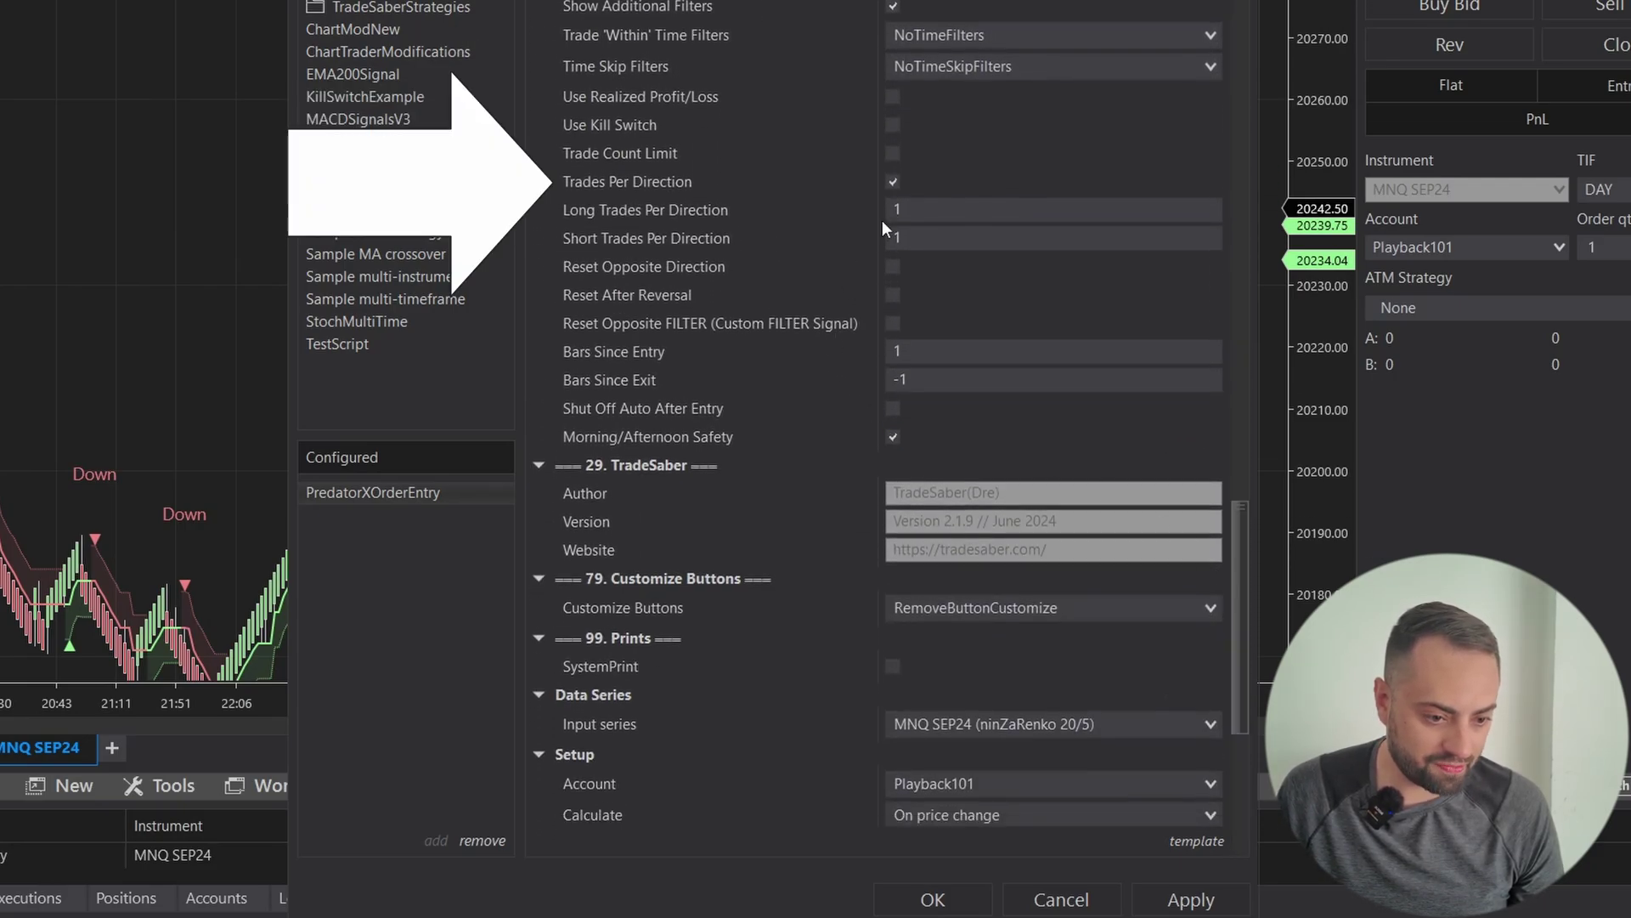
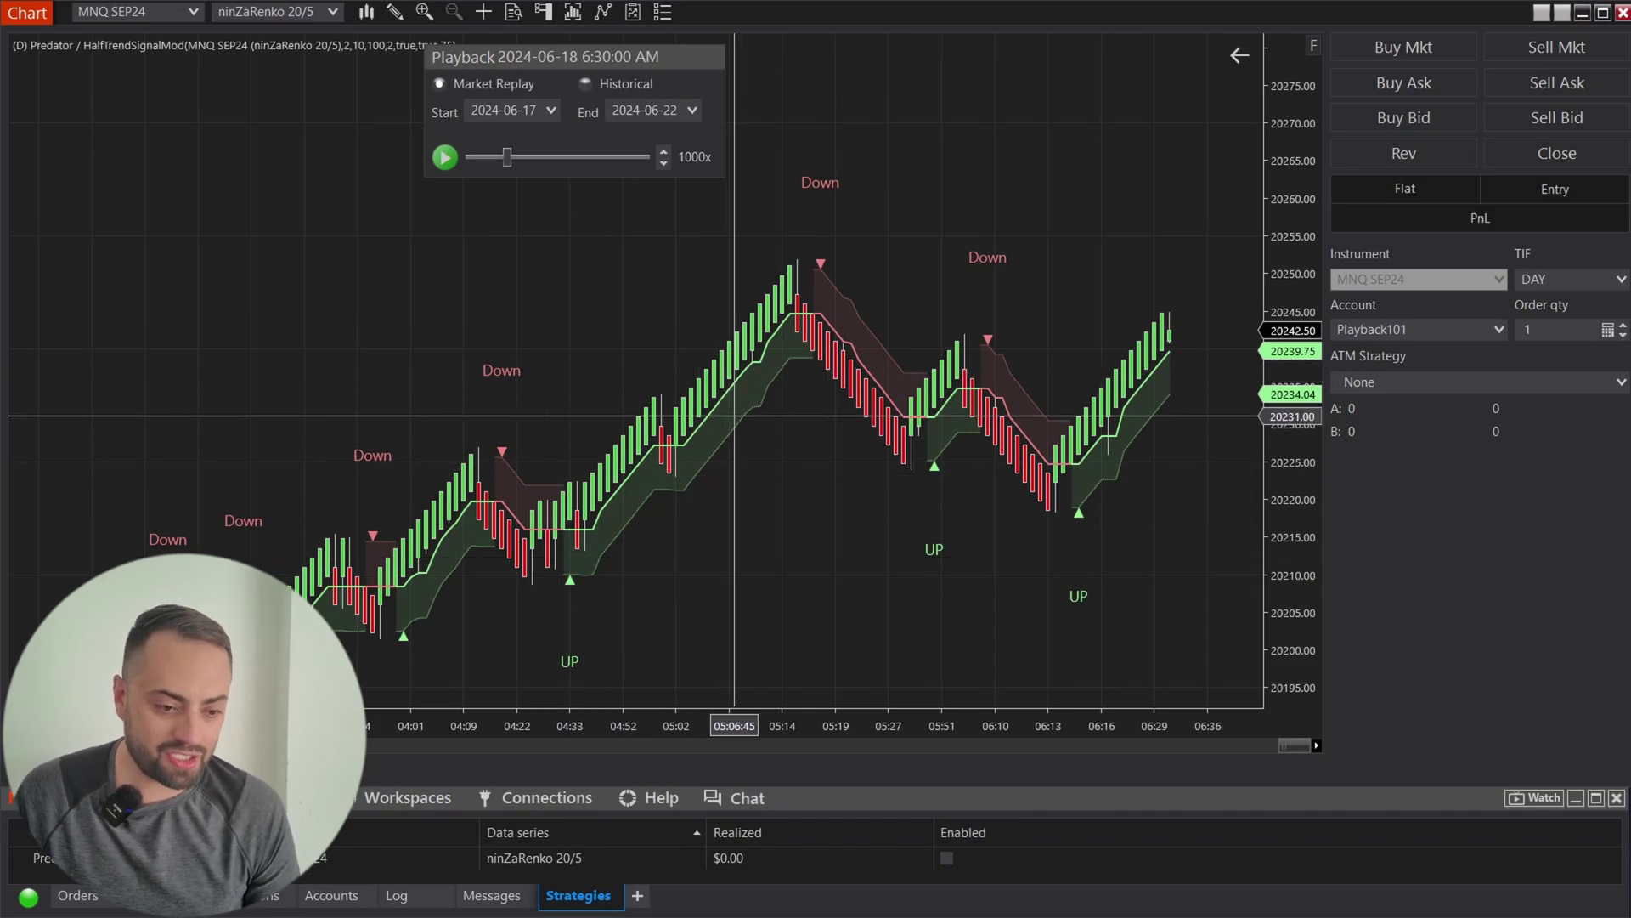
- Enable the strategy on the HalfTrend chart and replay the market, raising the speed from 1x to 100x
{"action": "scroll", "coordinate": [765, 247], "scroll_direction": "down", "scroll_amount": 3}
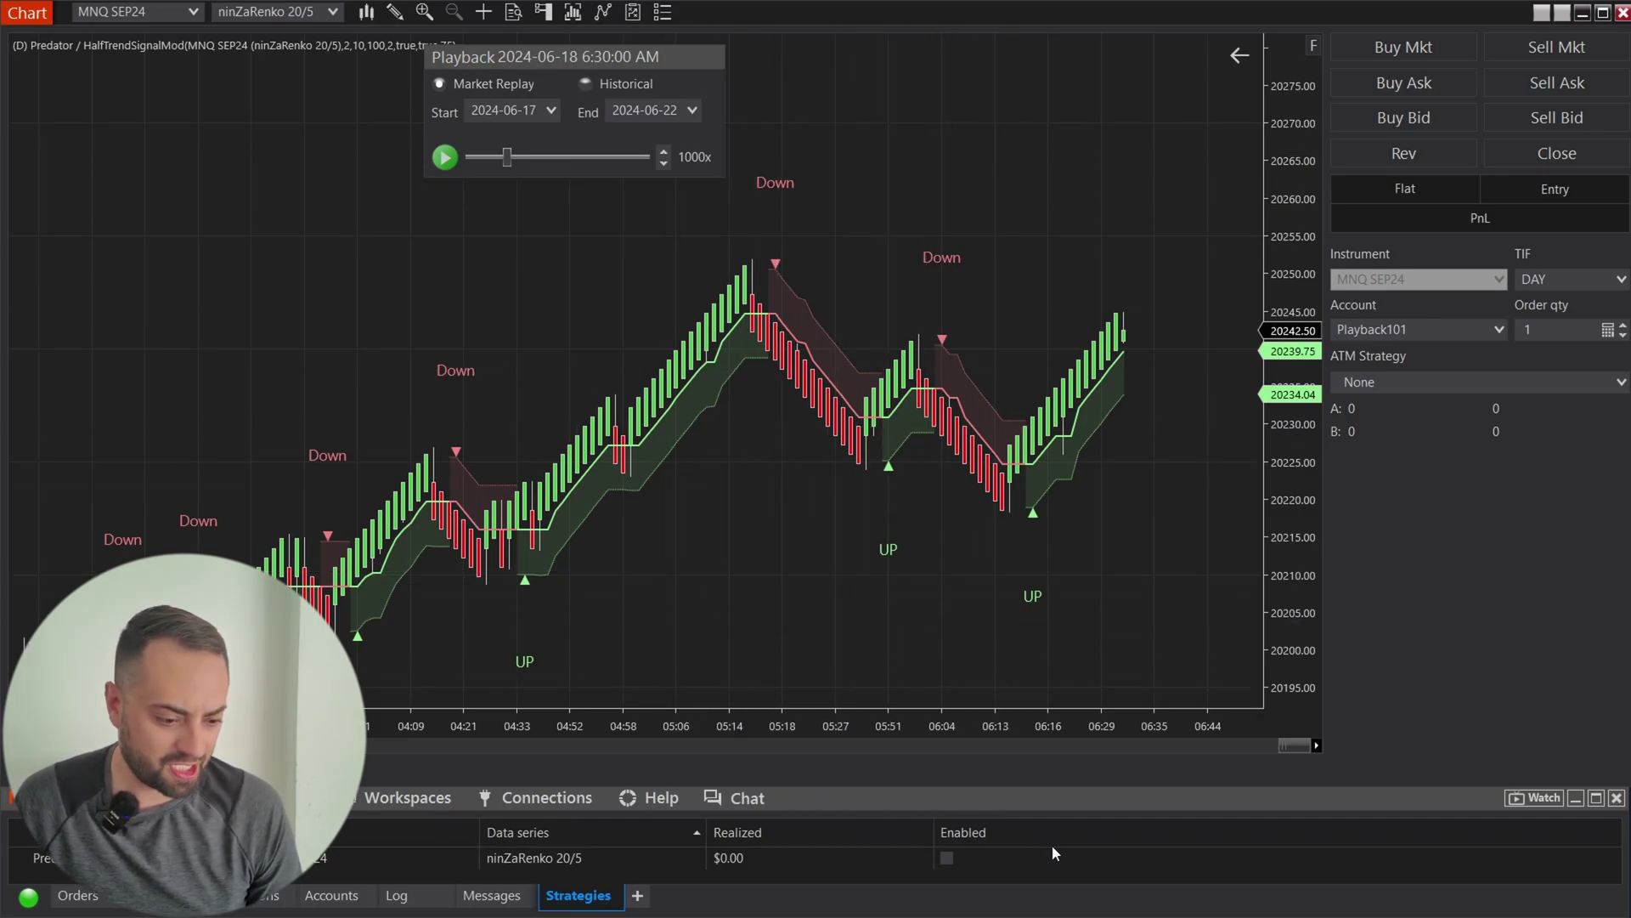
{"action": "left_click", "coordinate": [947, 858]}
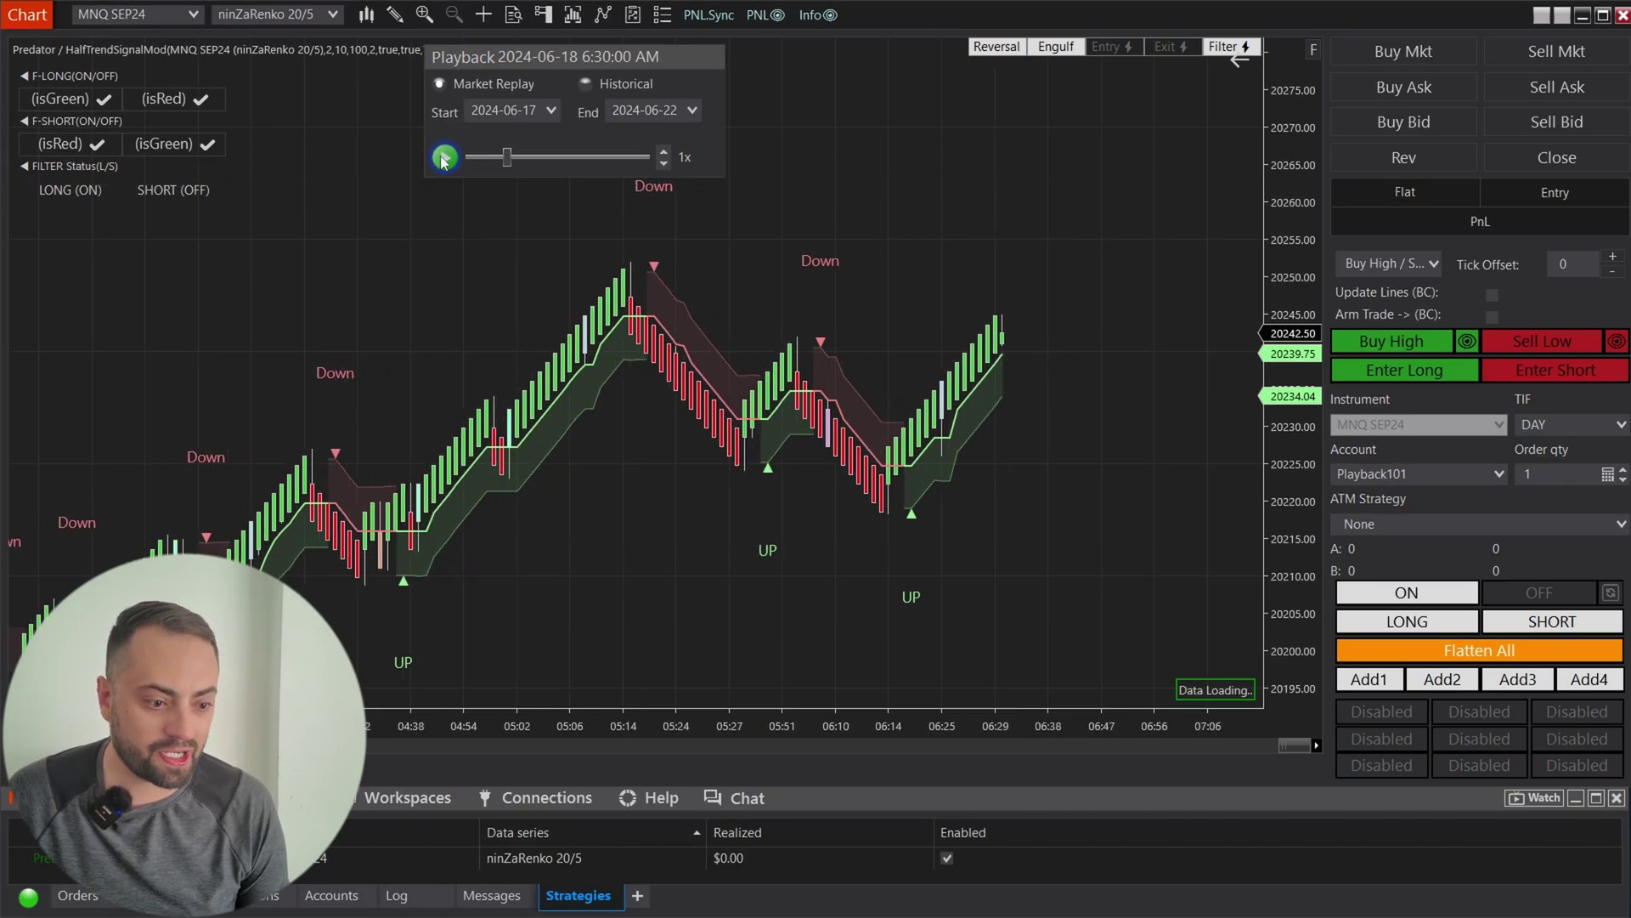
{"action": "left_click", "coordinate": [444, 158]}
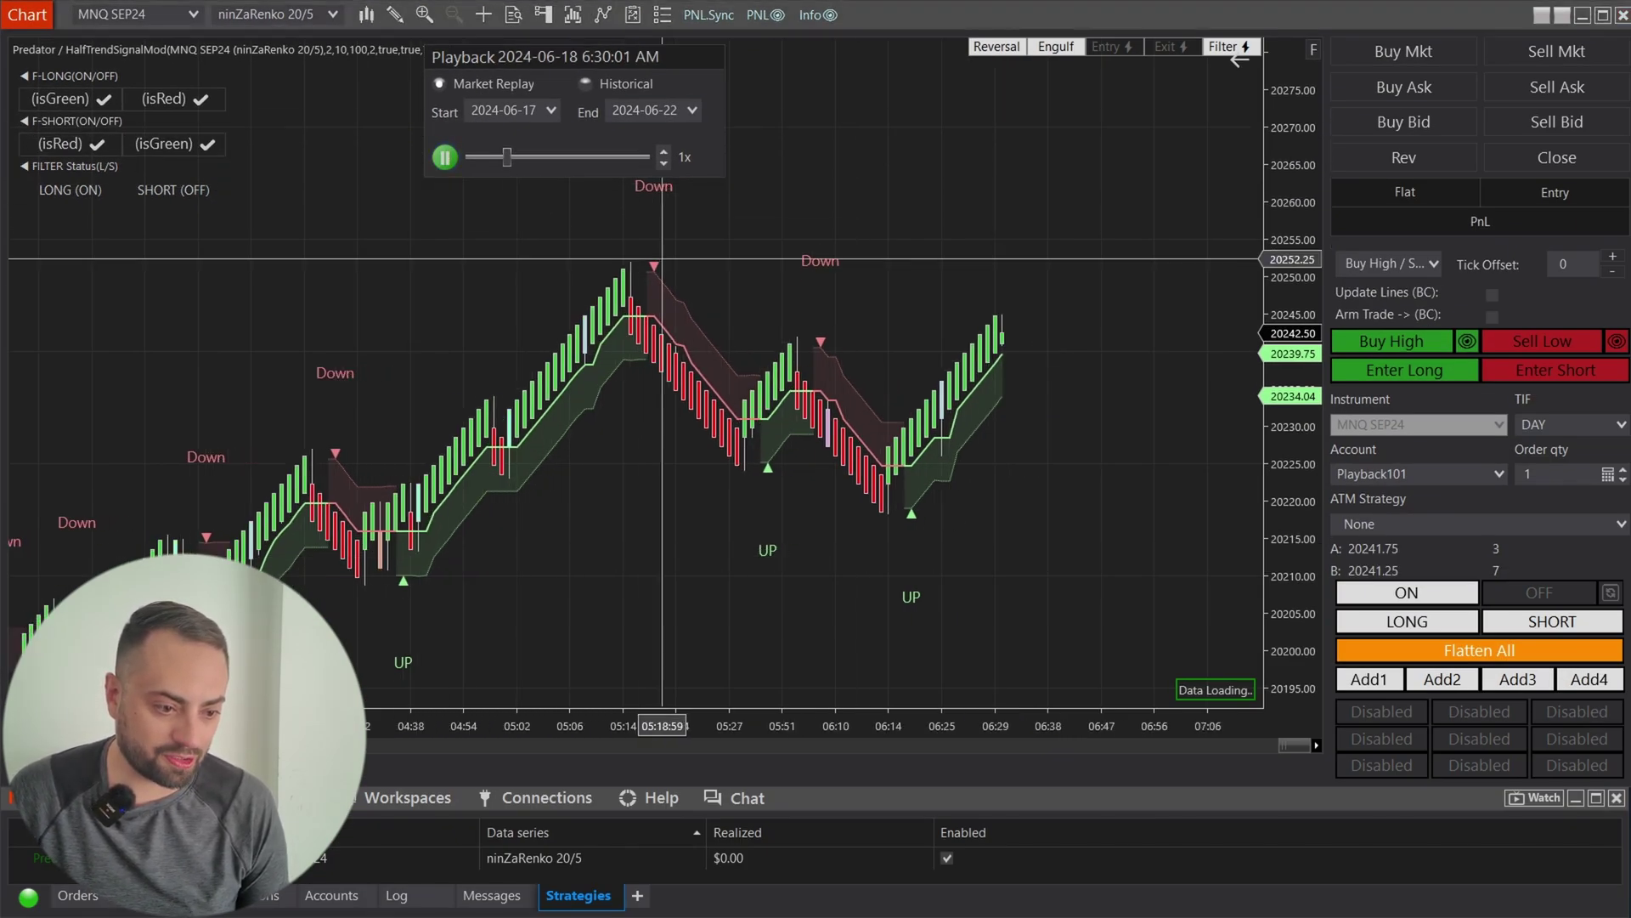
{"action": "left_click", "coordinate": [663, 153]}
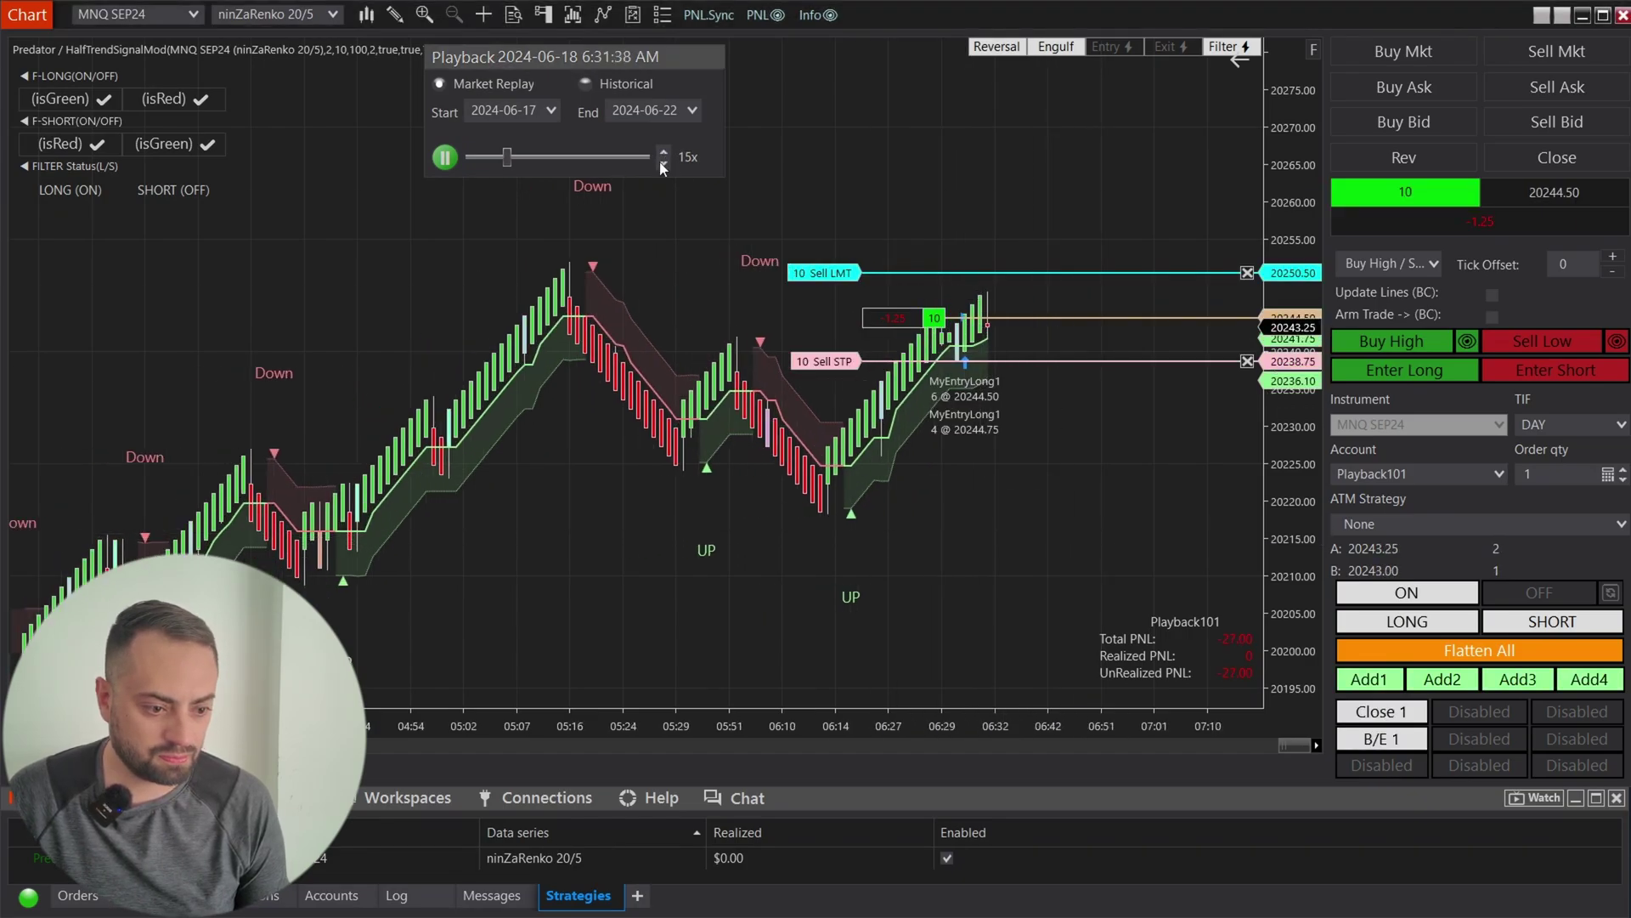
{"action": "left_click", "coordinate": [663, 152]}
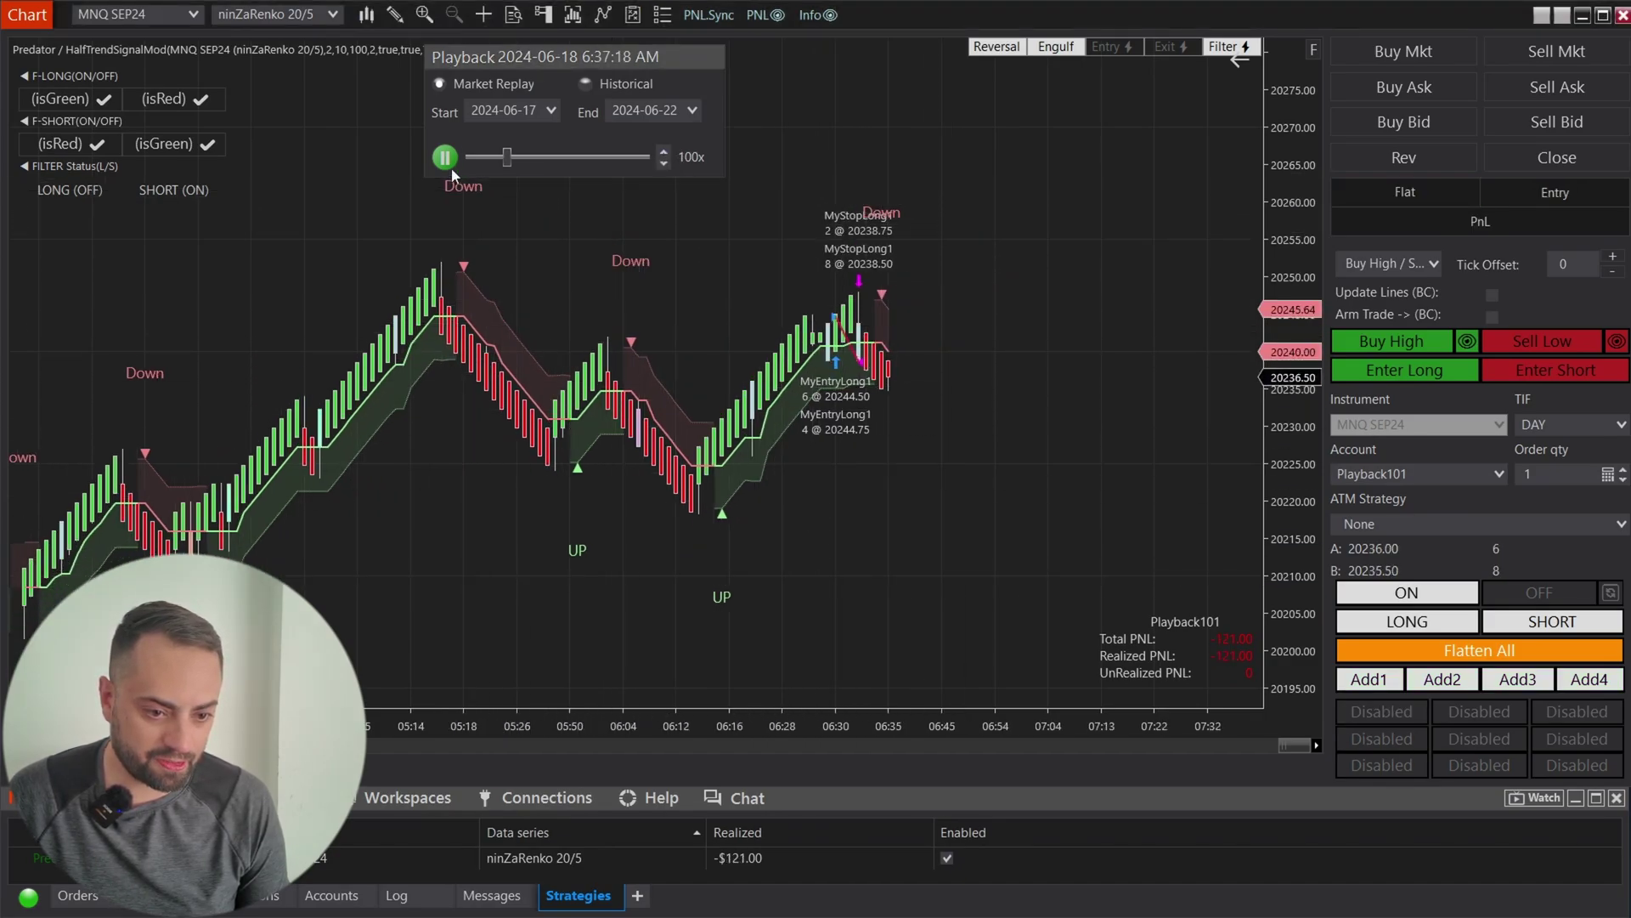
{"action": "key", "text": "space"}
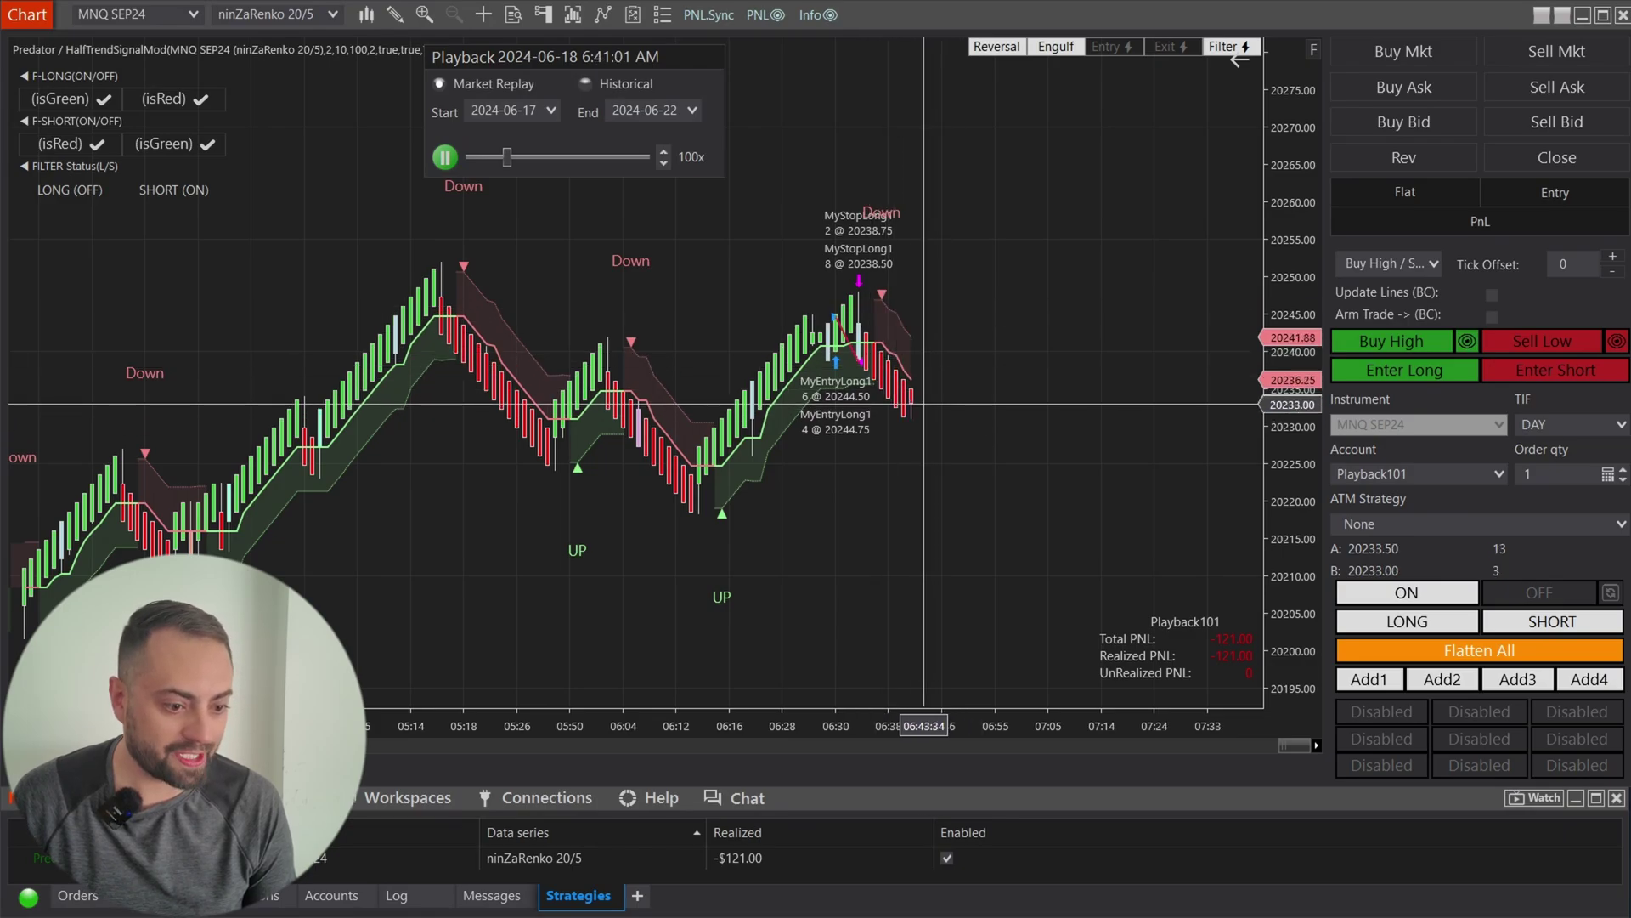
- Continue the replay at 500x, 1000x and Max speed, pausing once the custom filter switches to long
{"action": "scroll", "coordinate": [873, 532], "scroll_direction": "down", "scroll_amount": 5}
{"action": "left_click", "coordinate": [664, 153]}
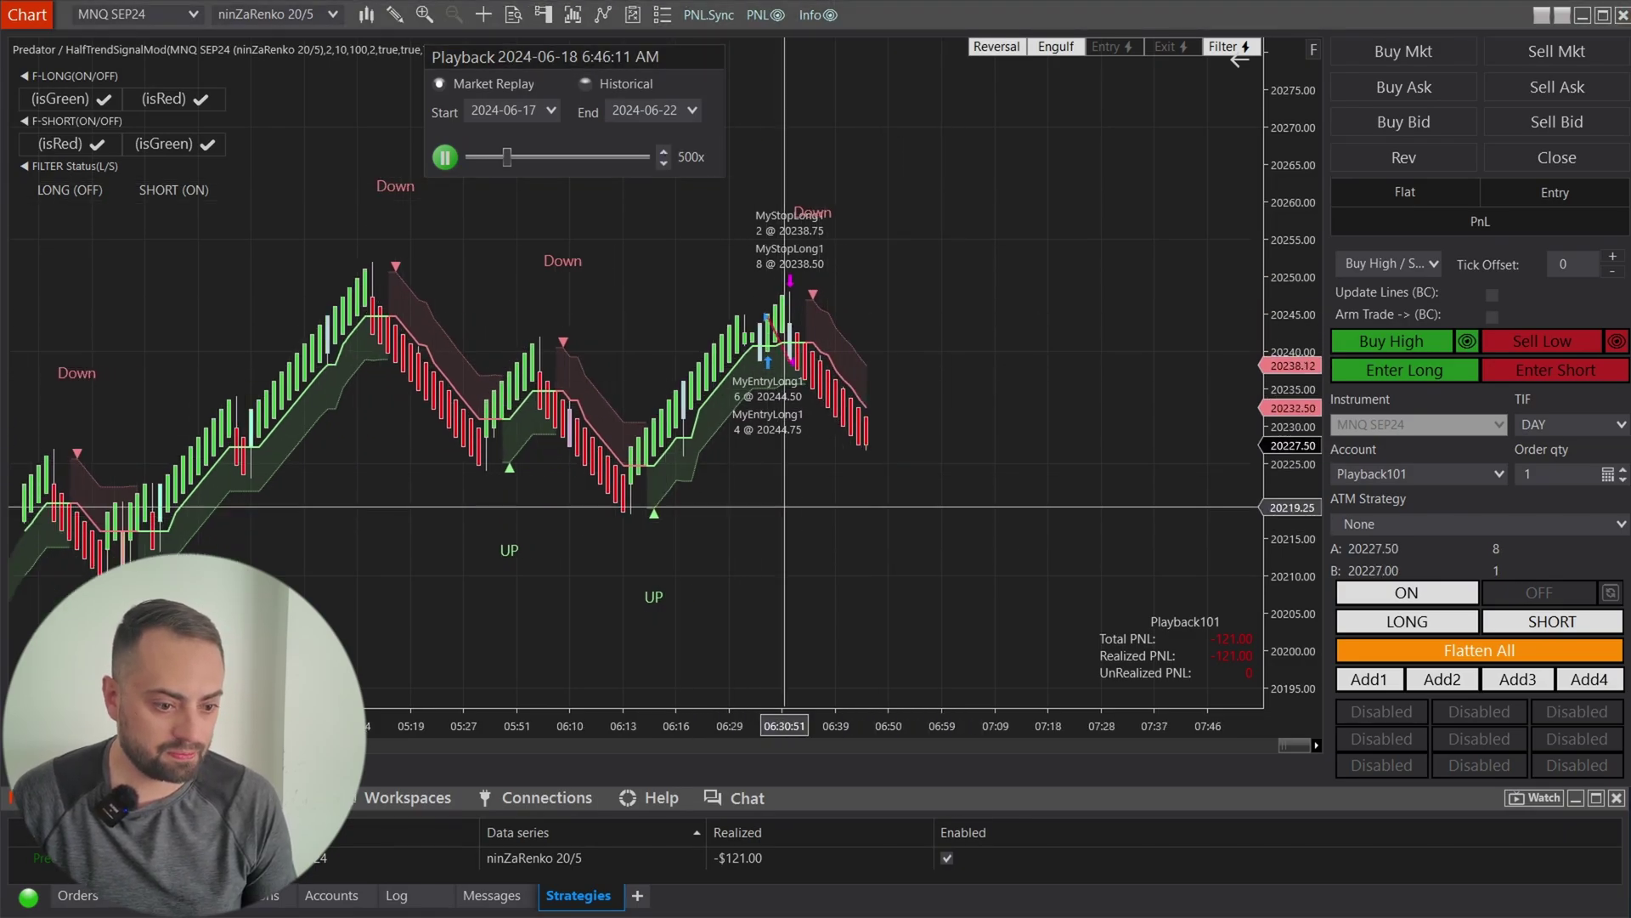
{"action": "scroll", "coordinate": [783, 377], "scroll_direction": "down", "scroll_amount": 6}
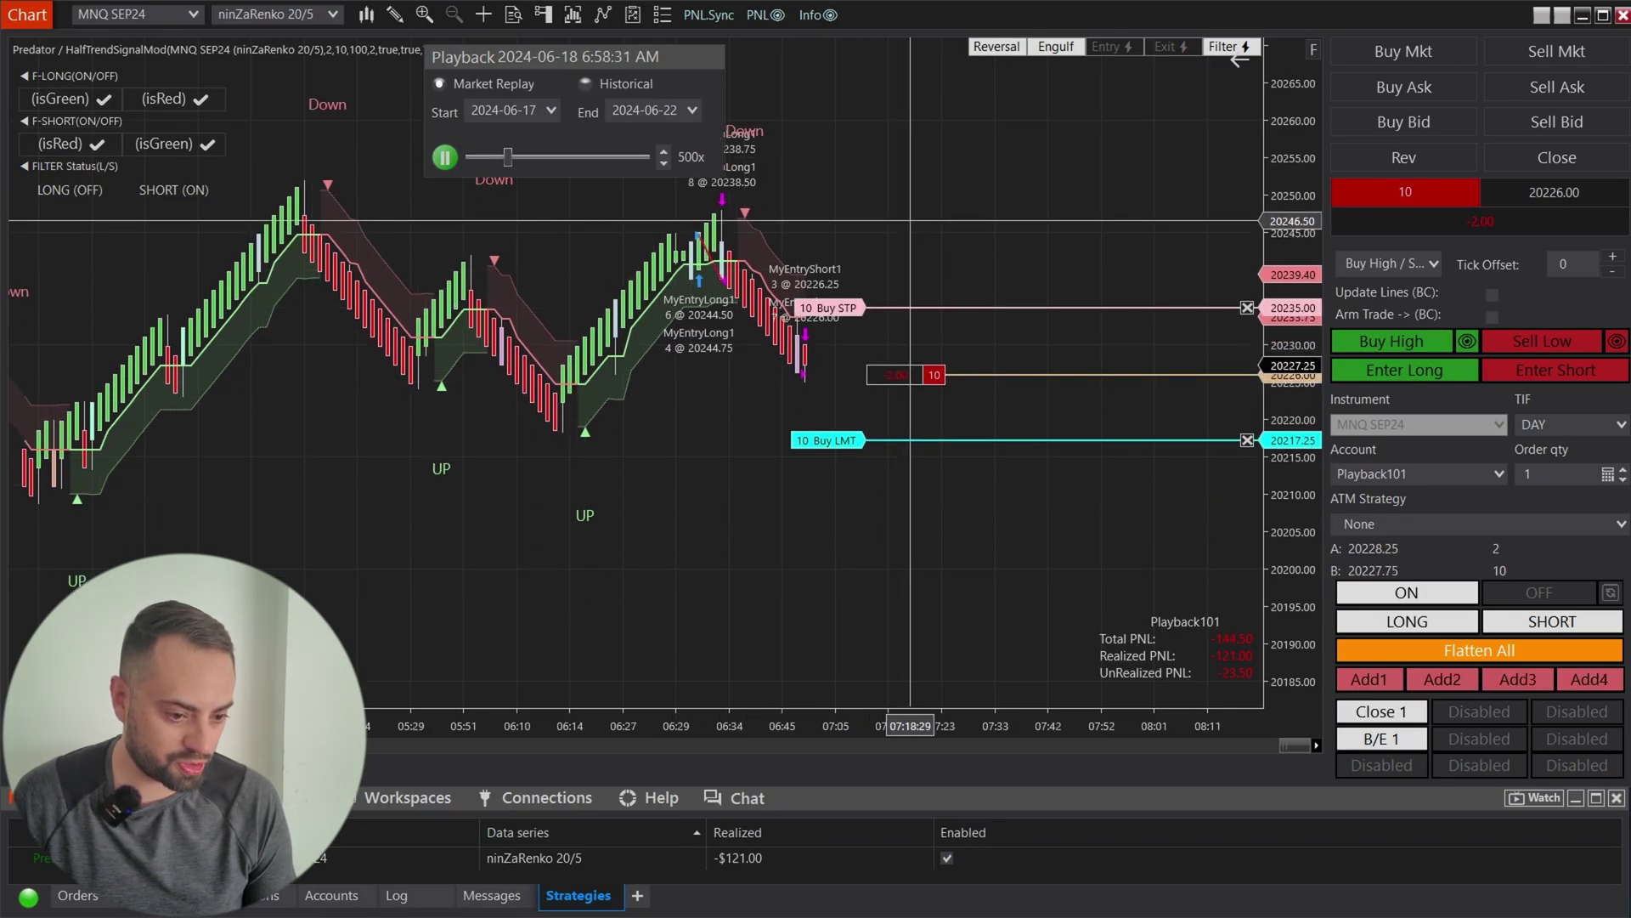
{"action": "left_click", "coordinate": [663, 154]}
{"action": "left_click", "coordinate": [444, 157]}
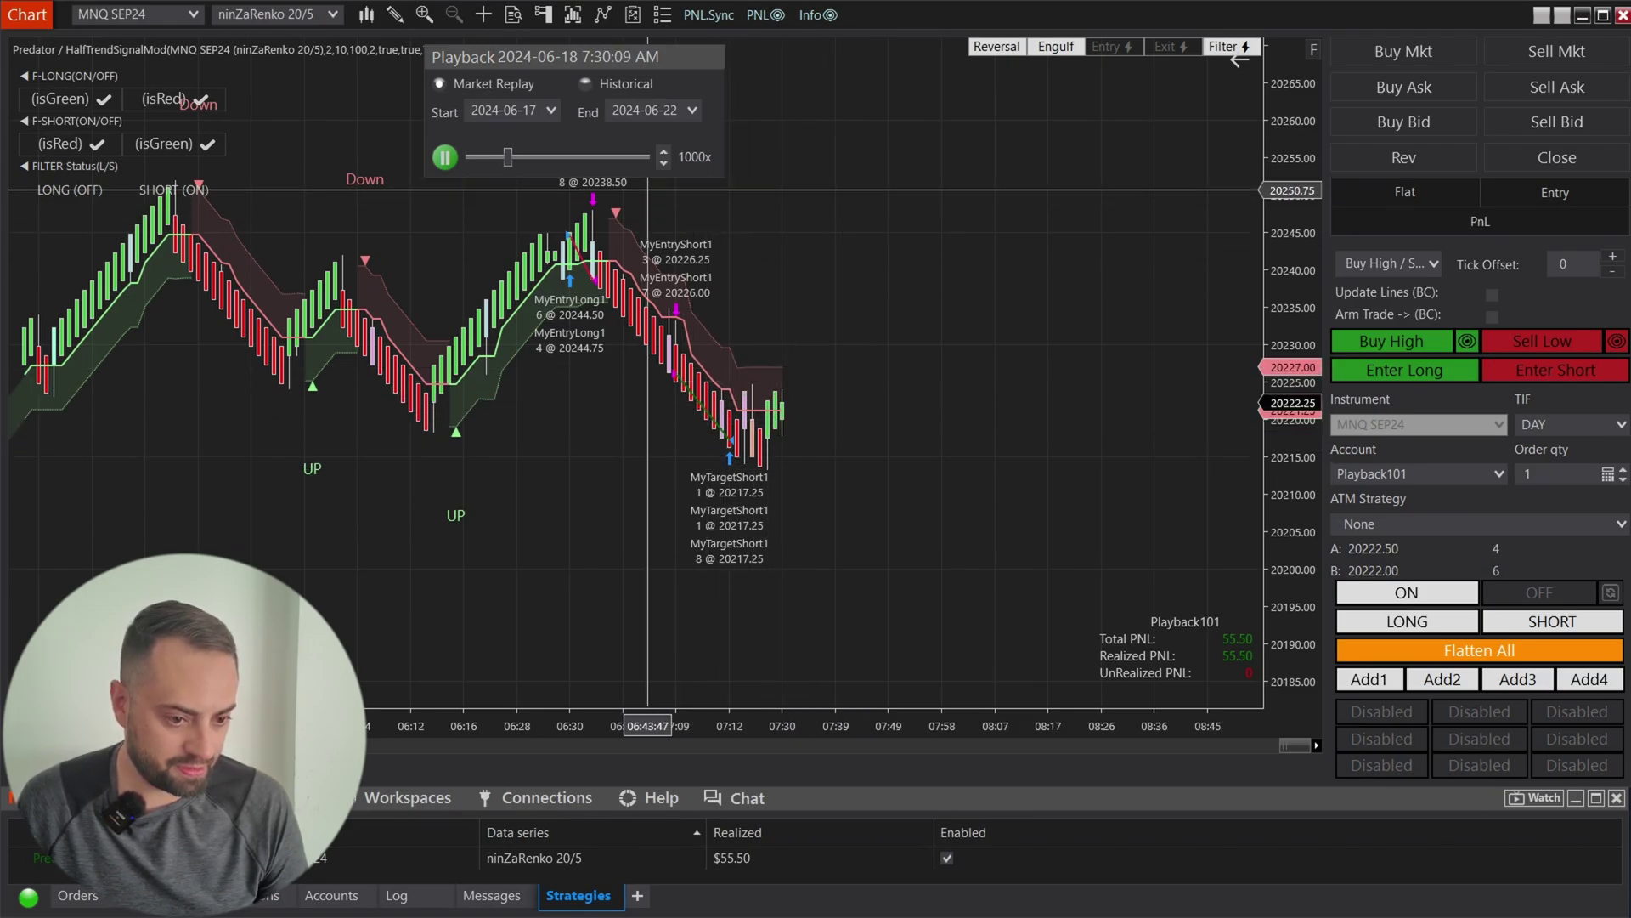
{"action": "left_click", "coordinate": [663, 153]}
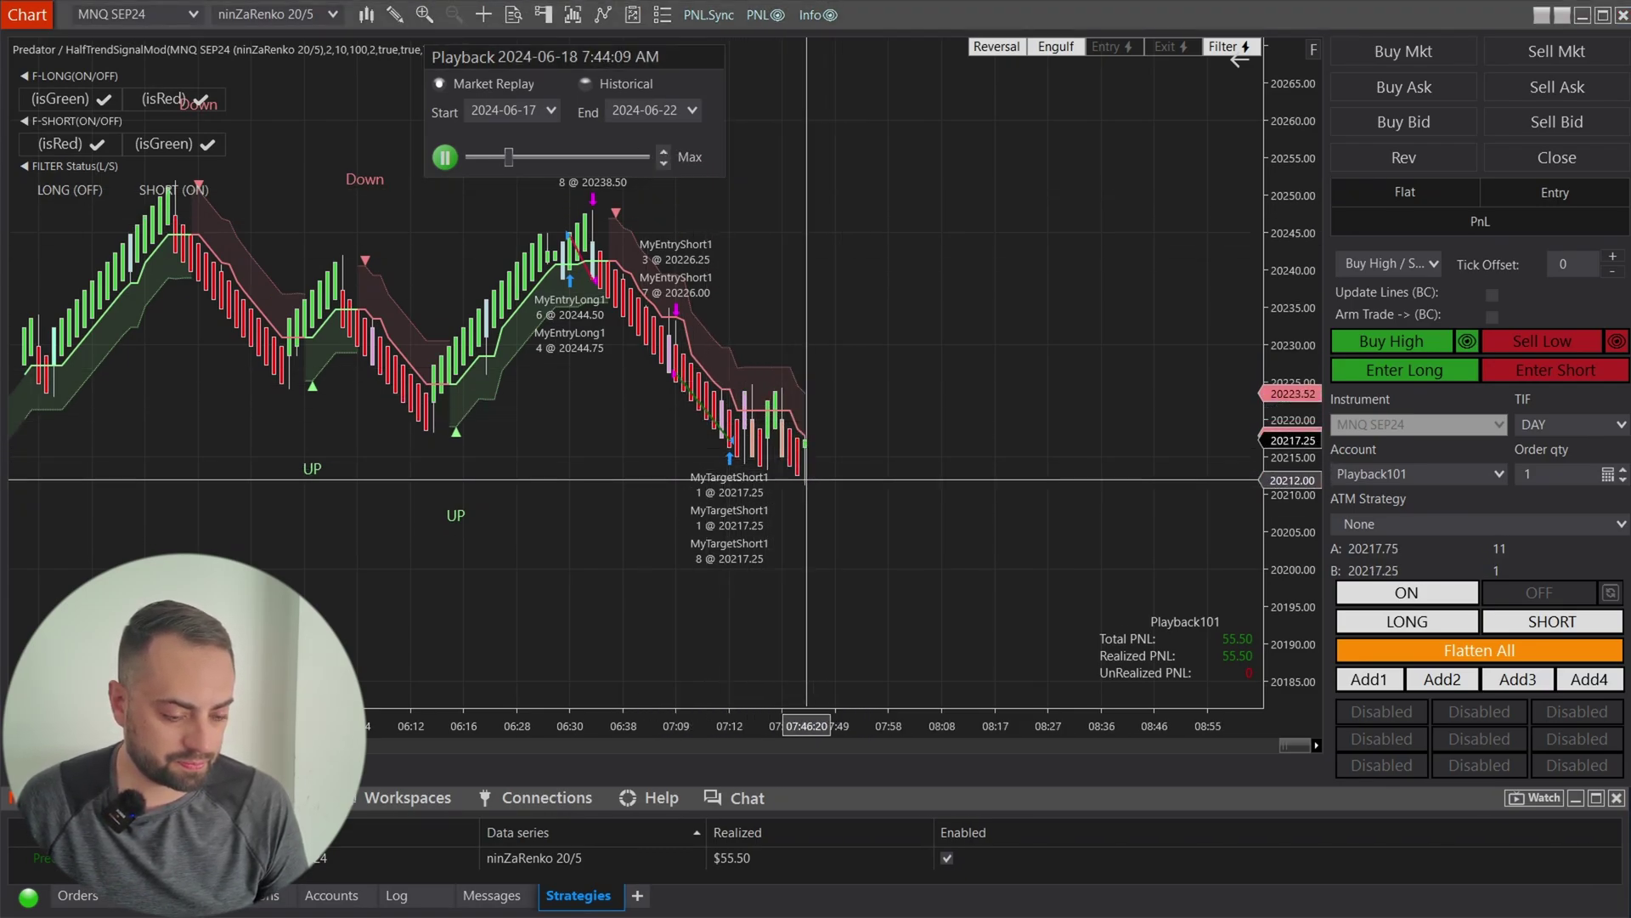
{"action": "left_click", "coordinate": [444, 157]}
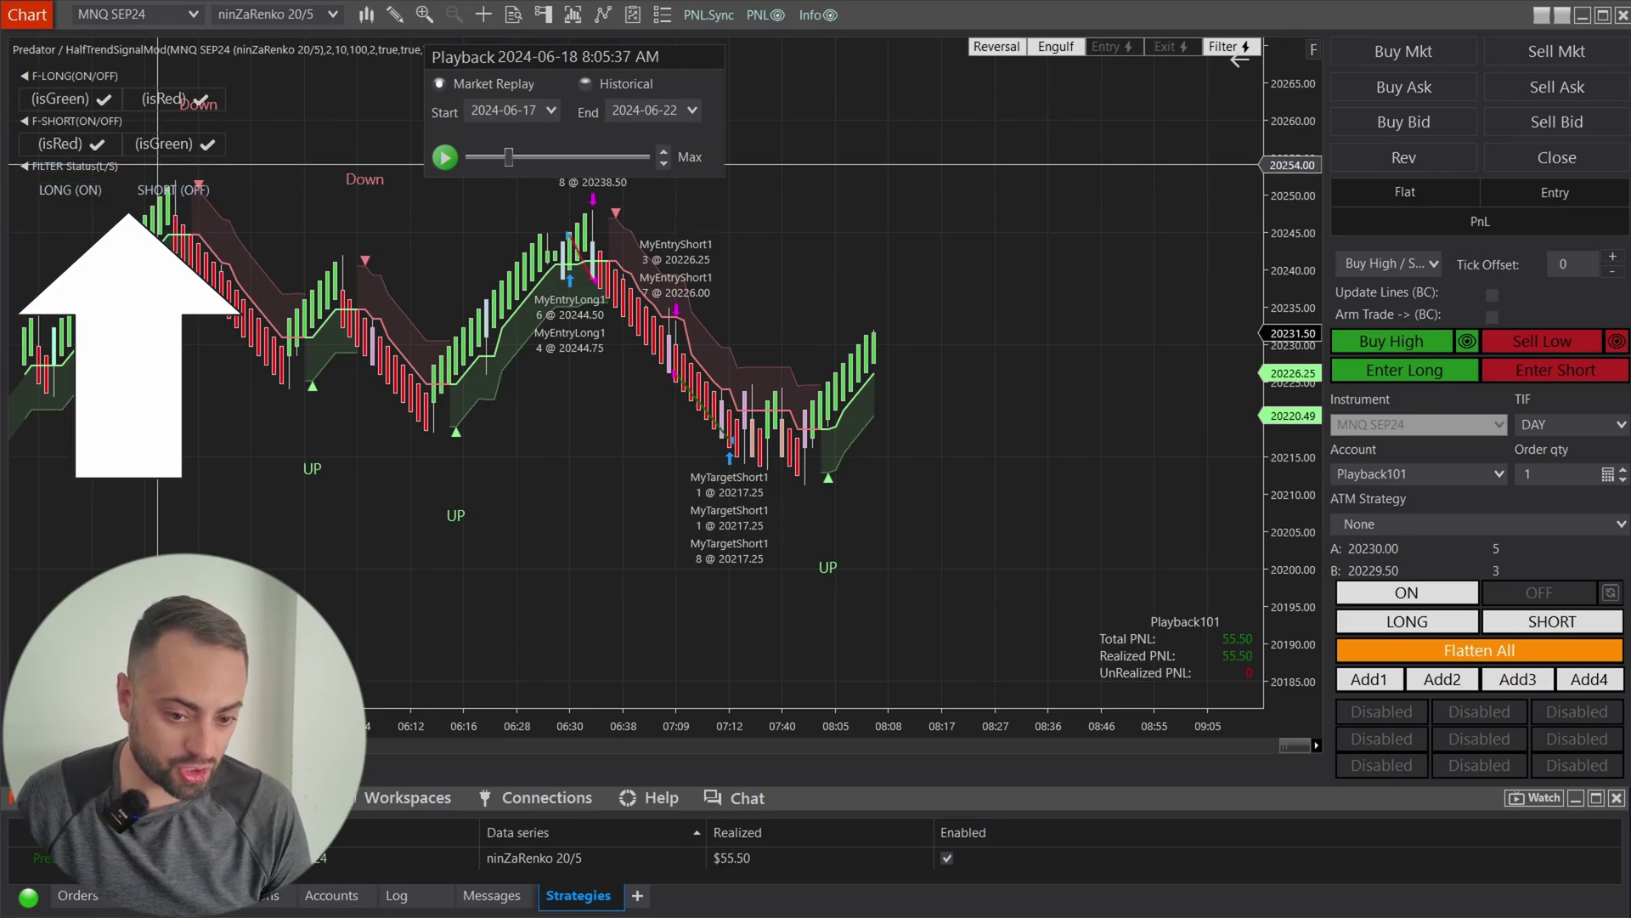
- Run the replay on at Max speed, pausing to inspect the long and short trades taken after each filter switch
{"action": "left_click", "coordinate": [445, 157]}
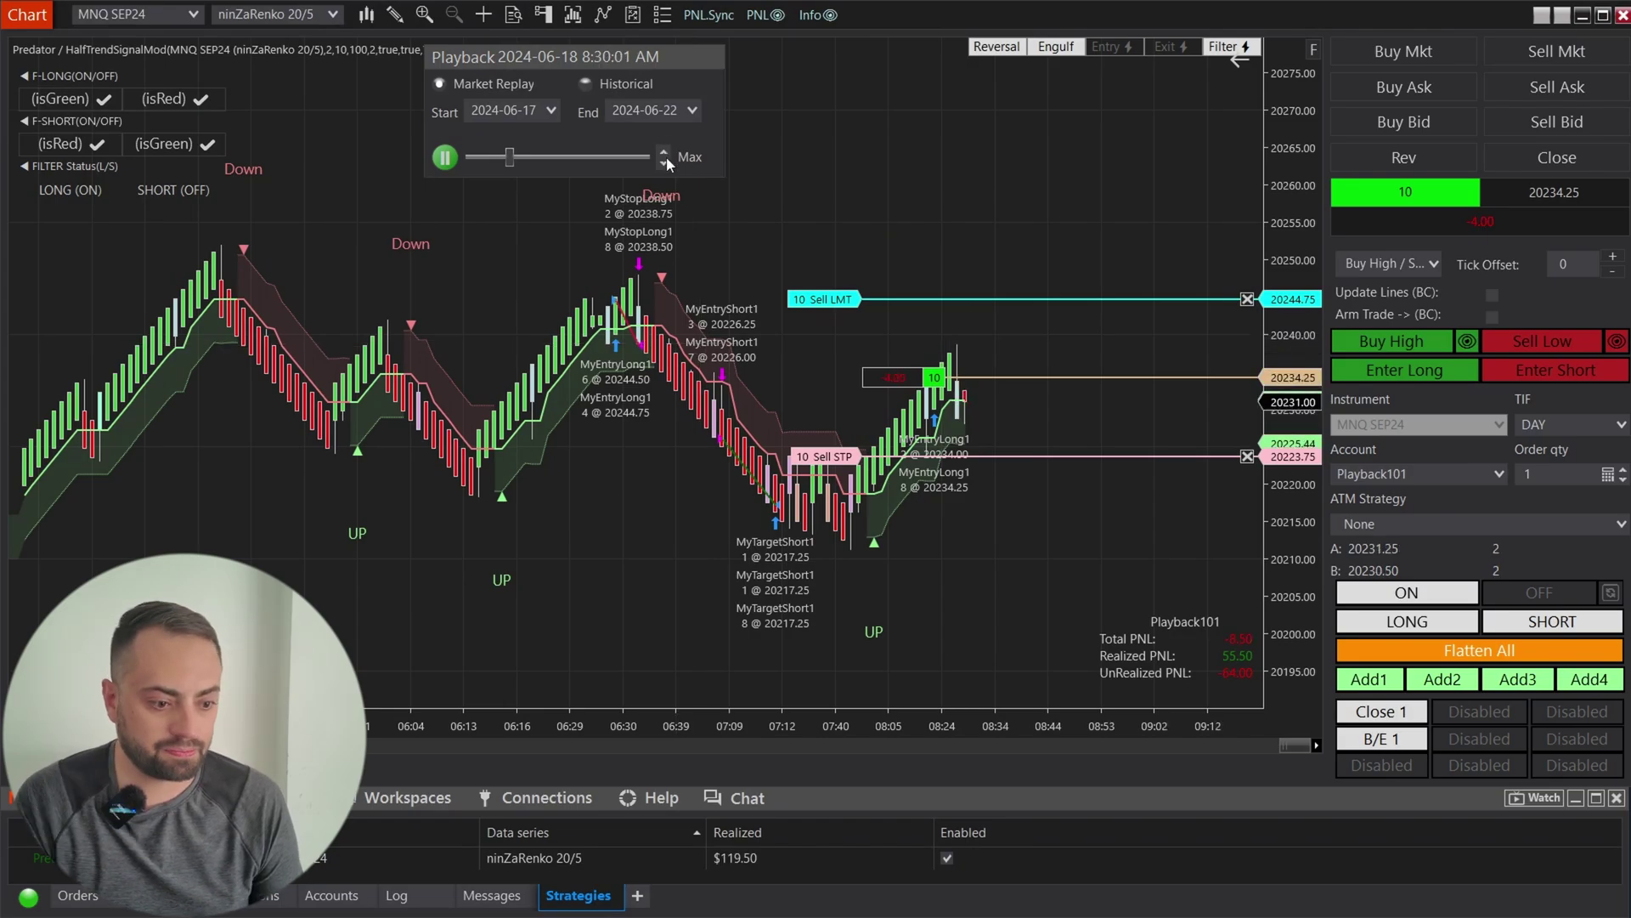
{"action": "left_click", "coordinate": [444, 157]}
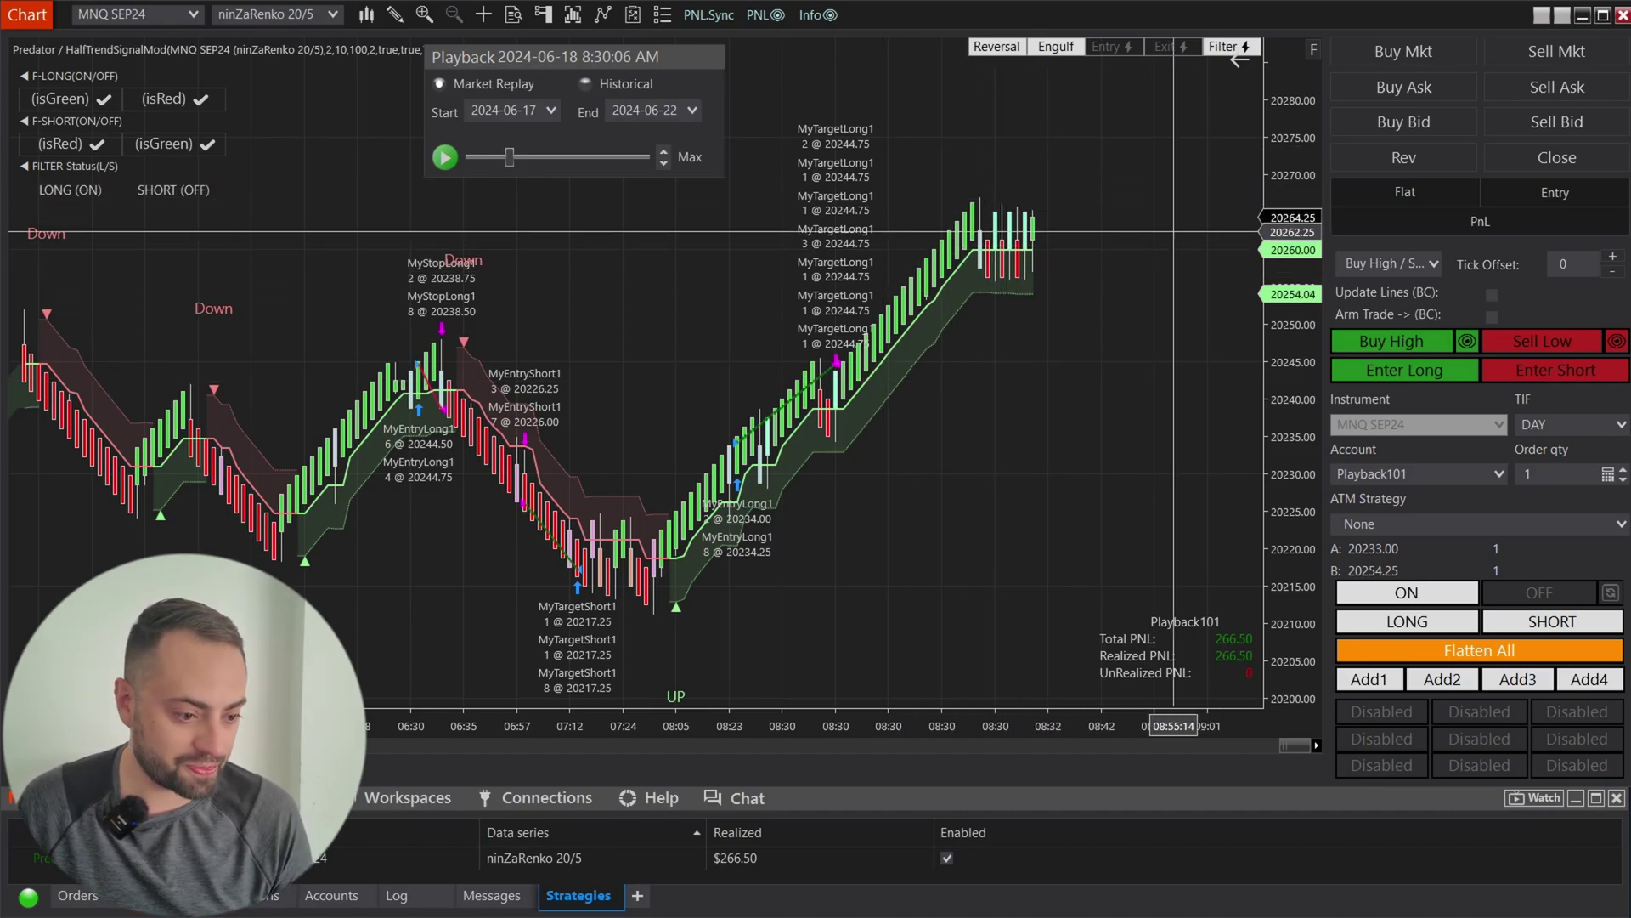
{"action": "left_click", "coordinate": [441, 156]}
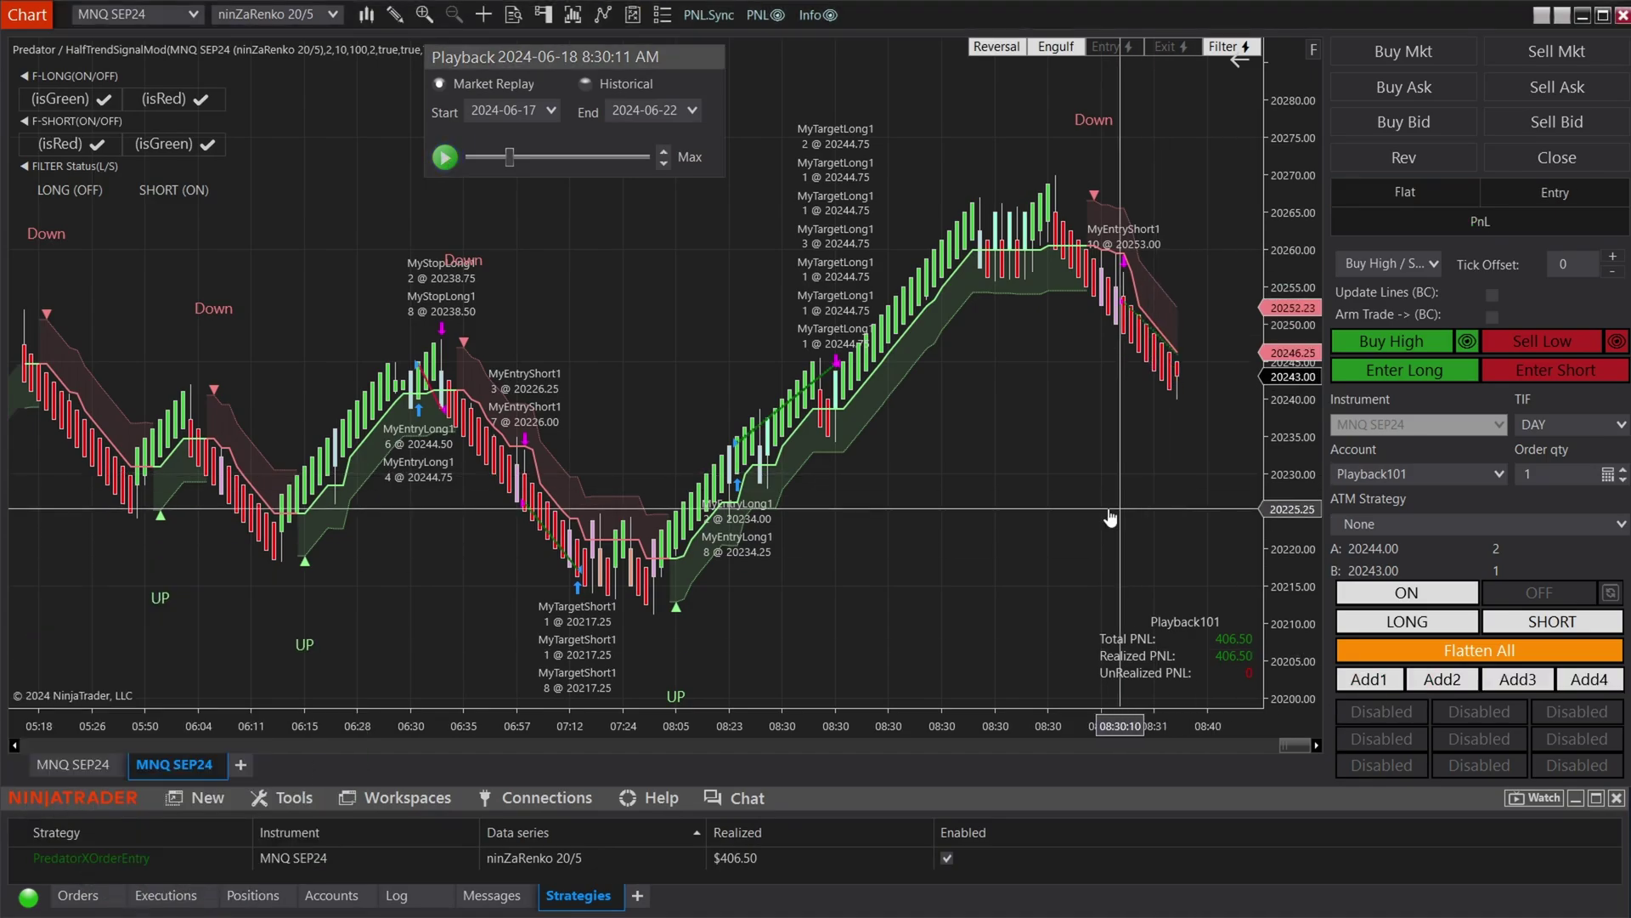
{"action": "key", "text": "space"}
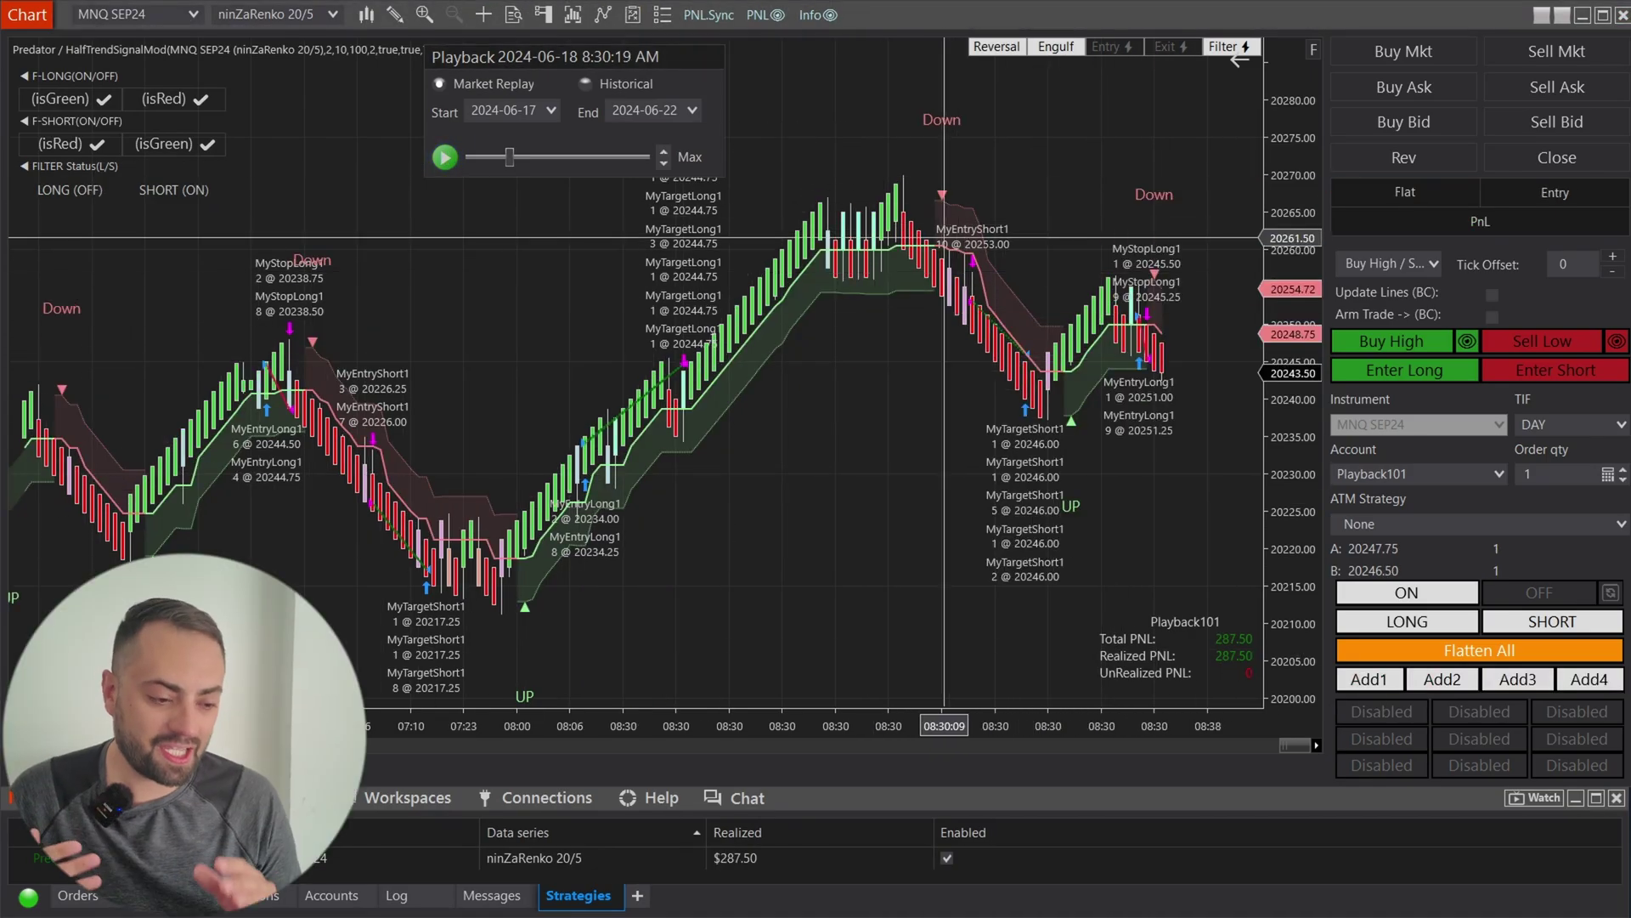